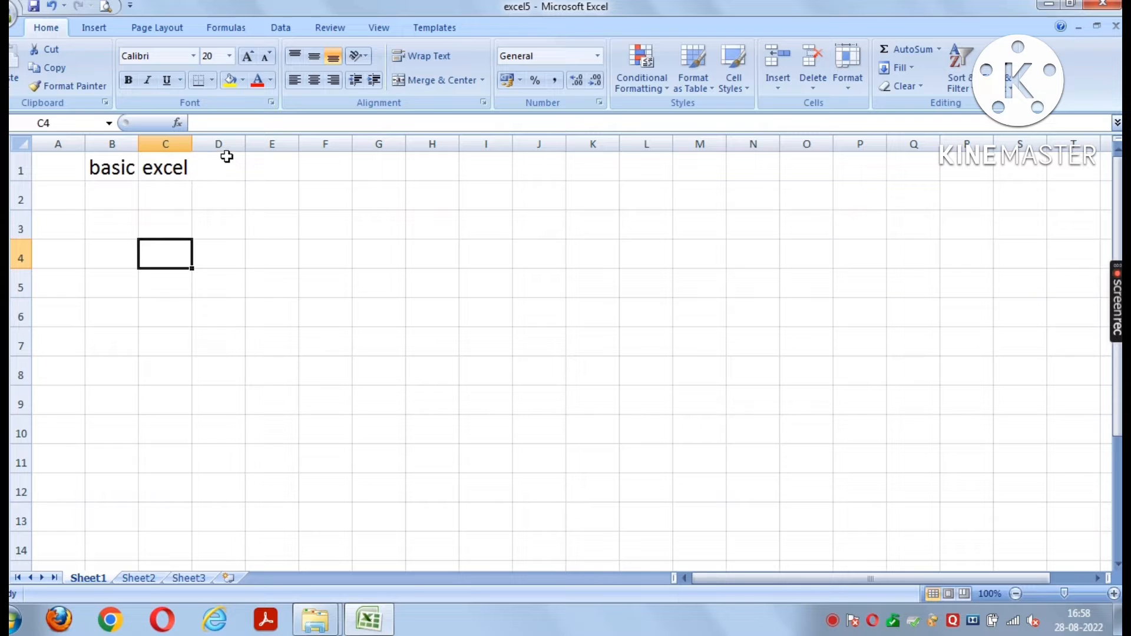
# - Complete the sheet heading by entering "formula" in cell D1
pyautogui.click(222, 163)
pyautogui.write('fo')
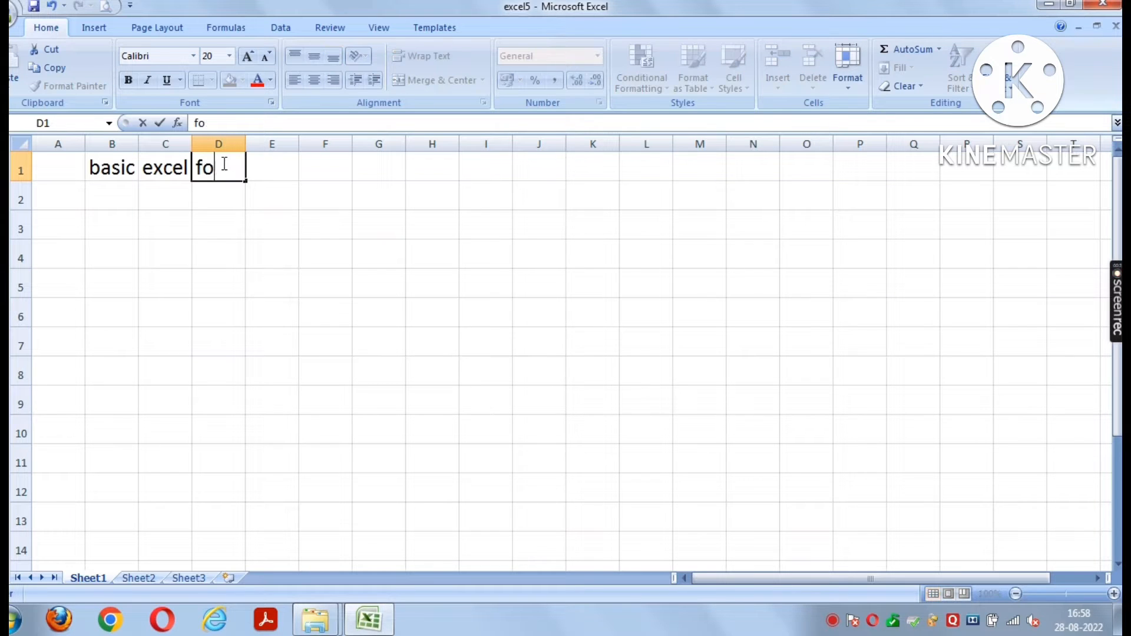
pyautogui.write('rmula')
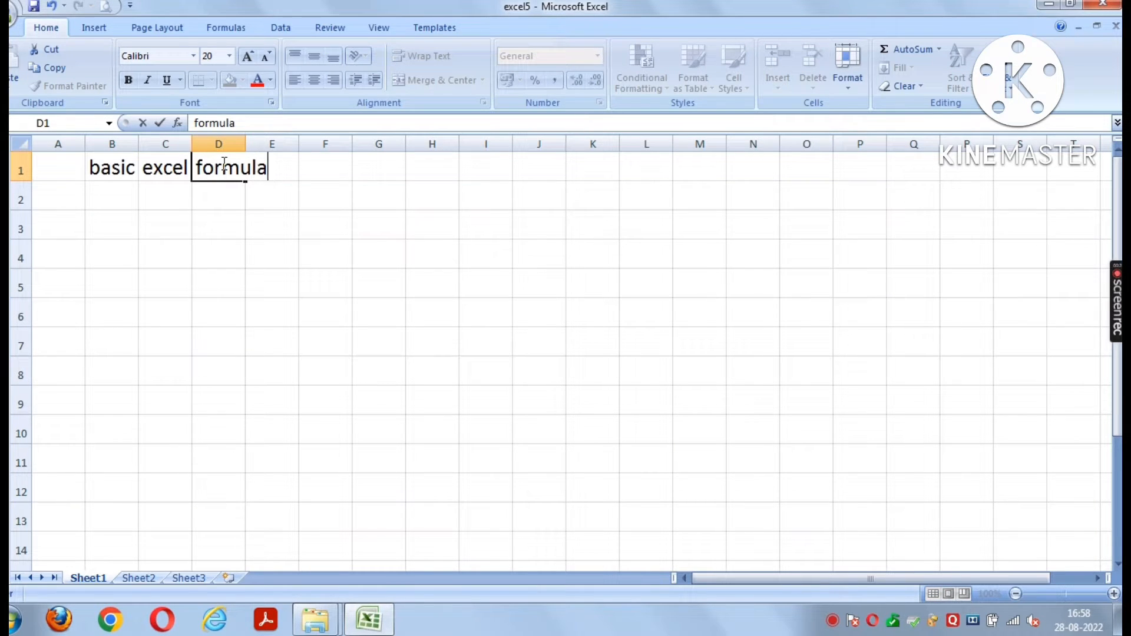
pyautogui.click(170, 293)
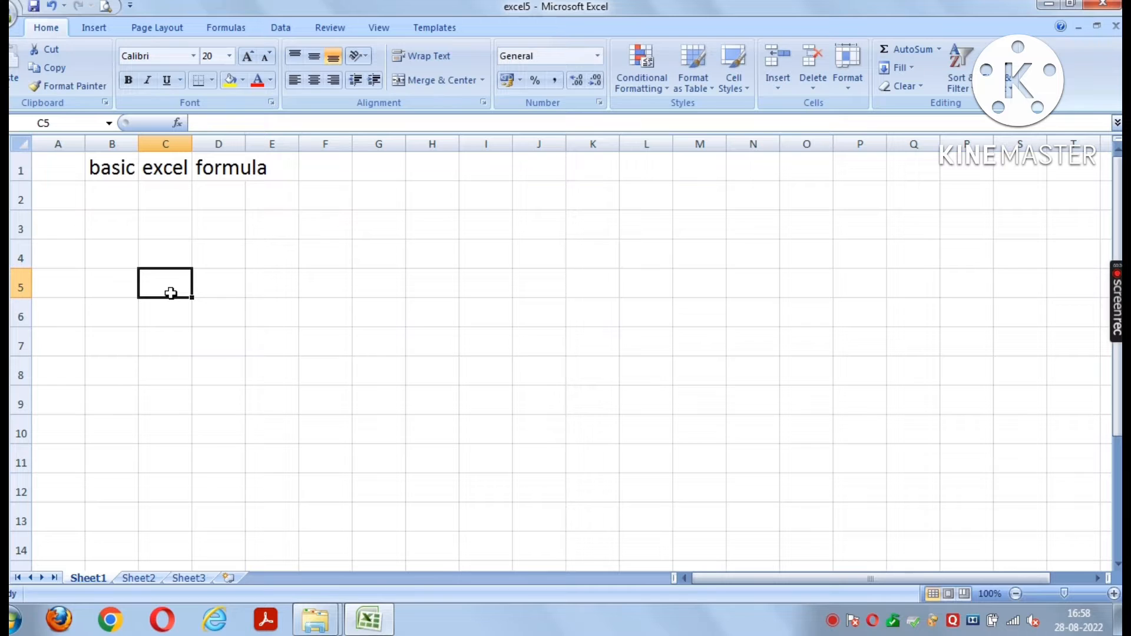
# - Enter the question "how to write date in excel sheet ?" in cell B3
pyautogui.click(122, 227)
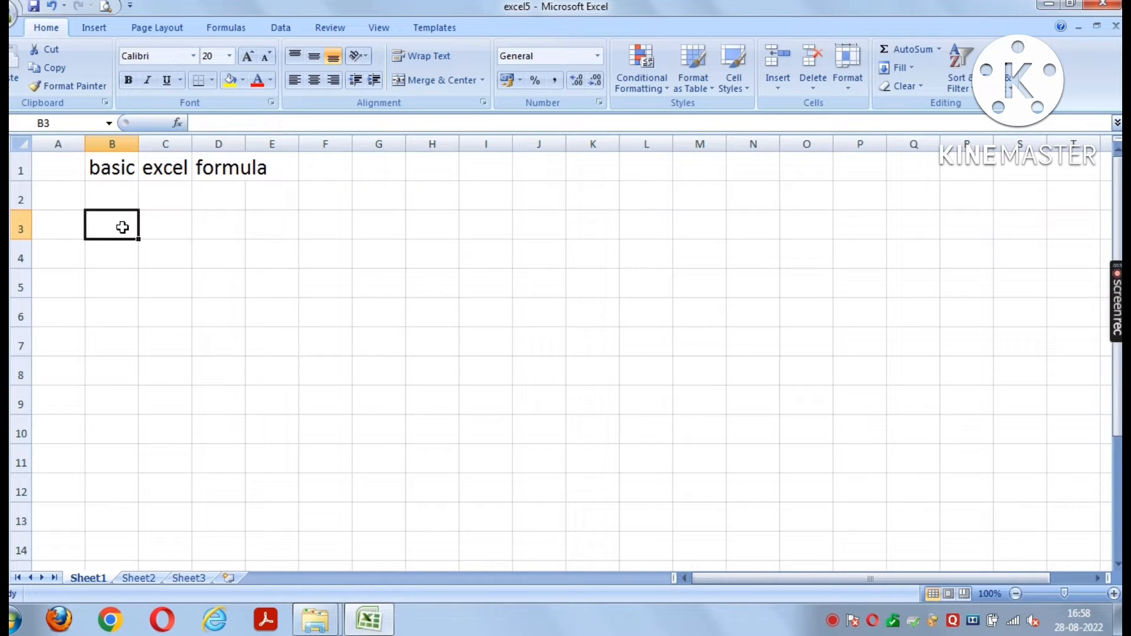
pyautogui.write('how')
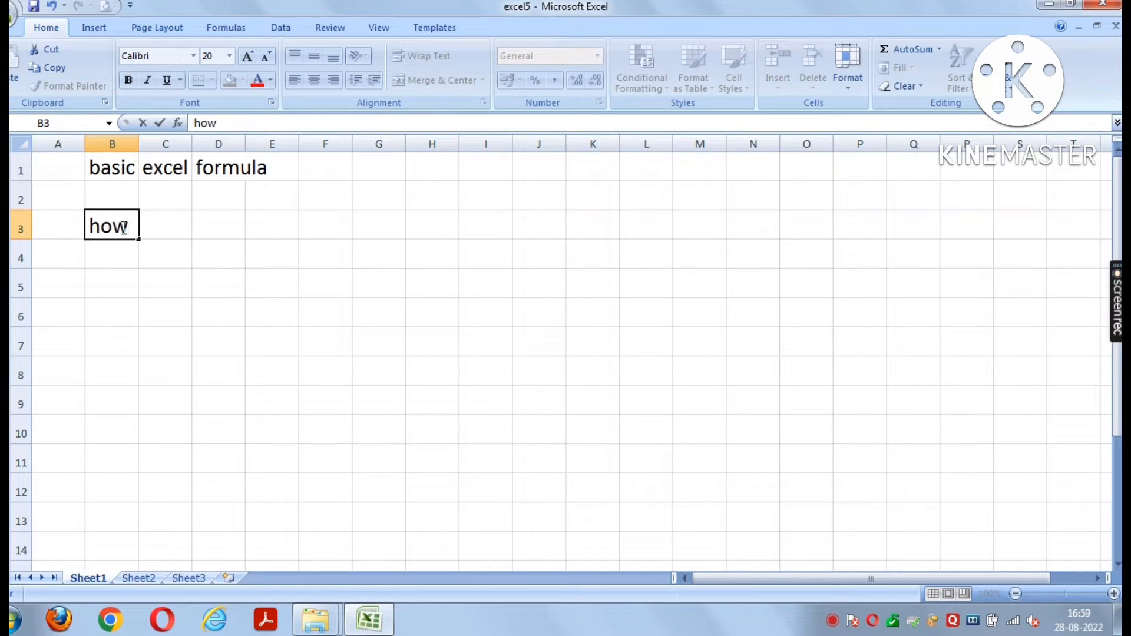
pyautogui.write(' to wr')
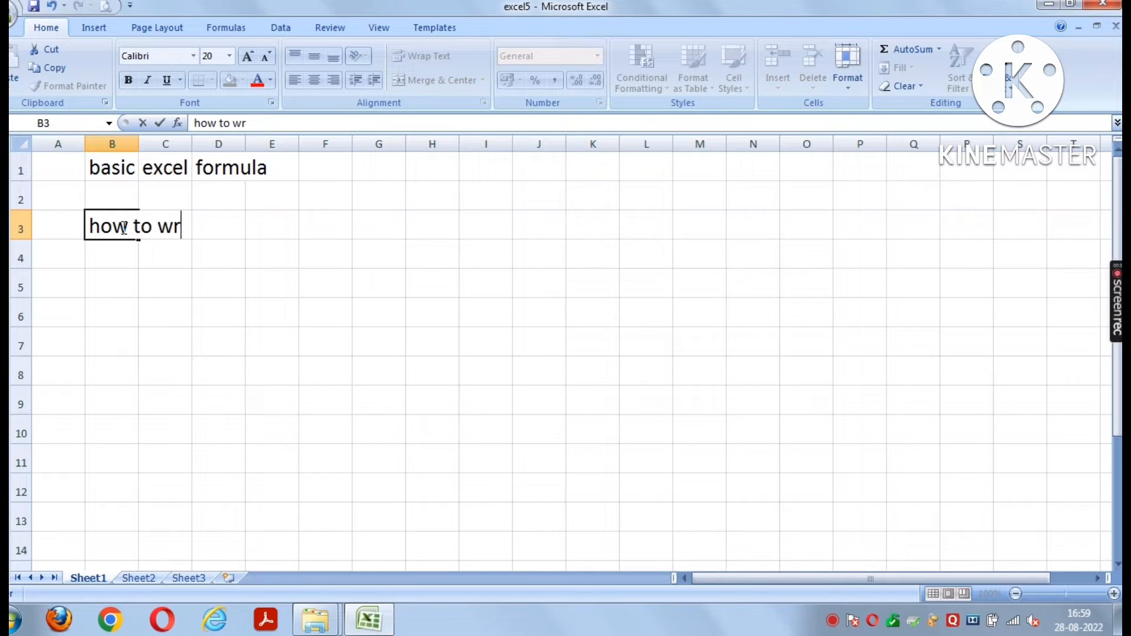
pyautogui.write('ite d')
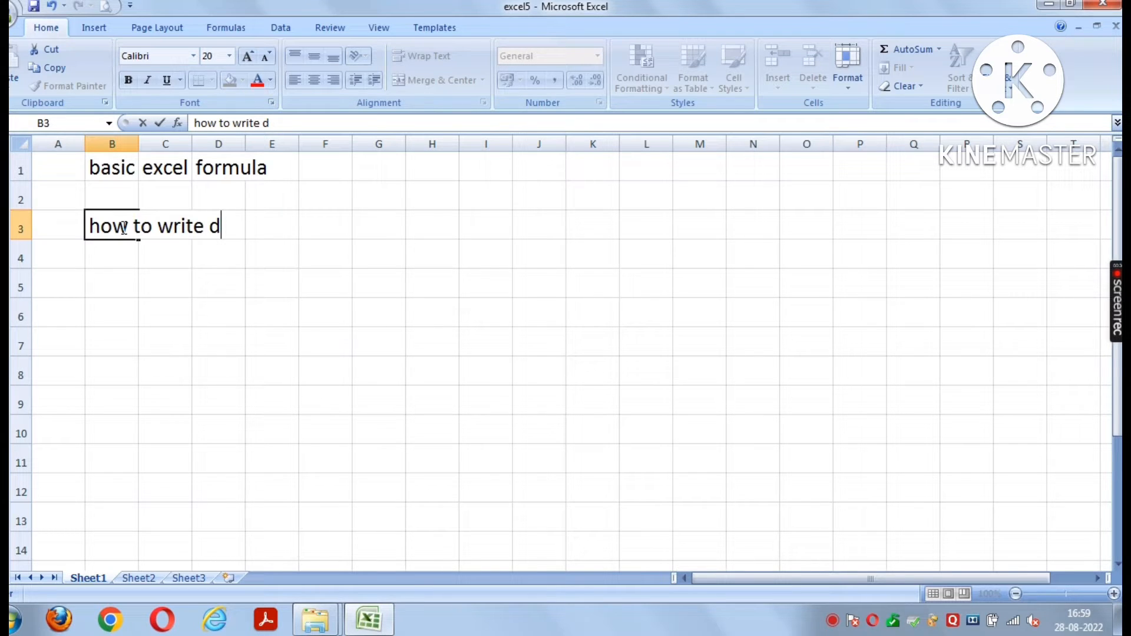
pyautogui.write('ate in excel sheet ')
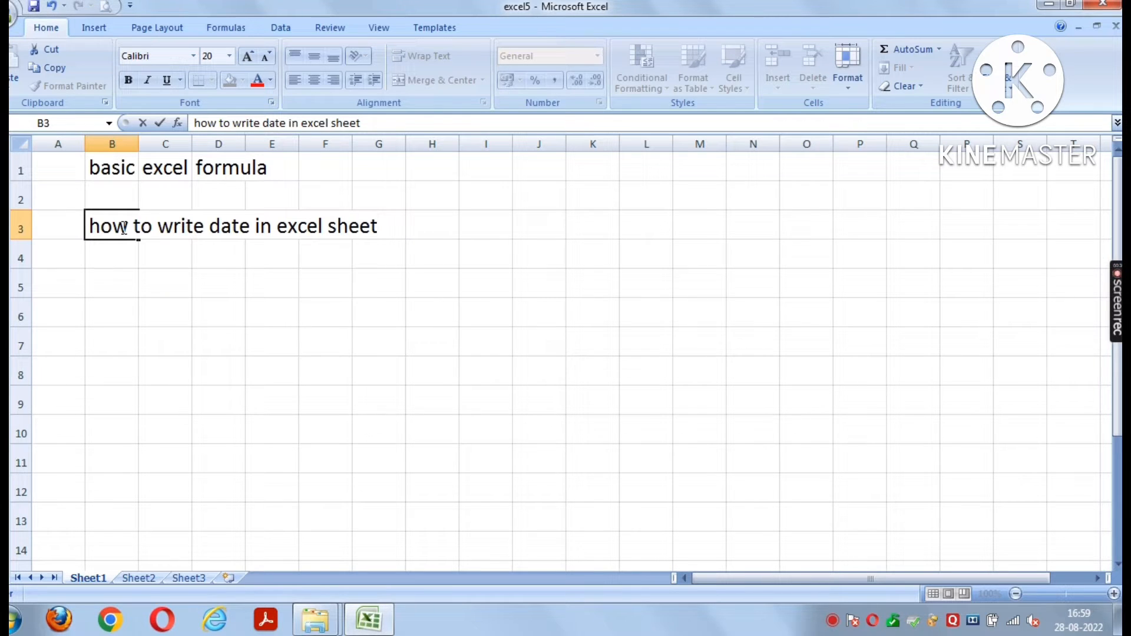
pyautogui.write('?')
pyautogui.click(145, 291)
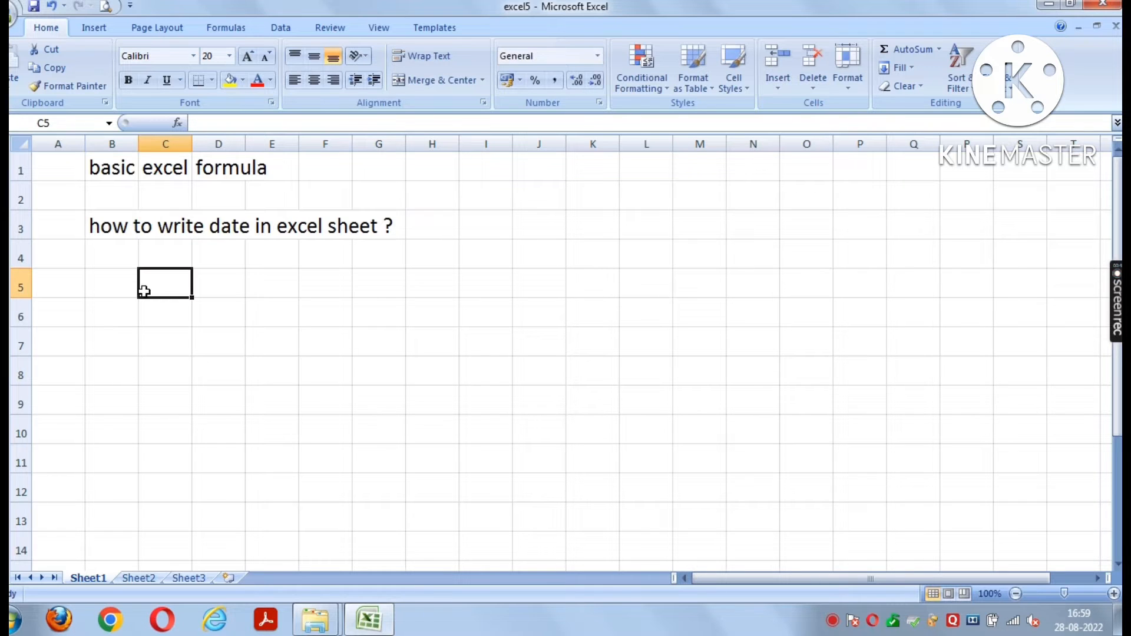
# - Enter the example date 20.01-2022 in cell C4 below the question
pyautogui.click(158, 262)
pyautogui.write('20')
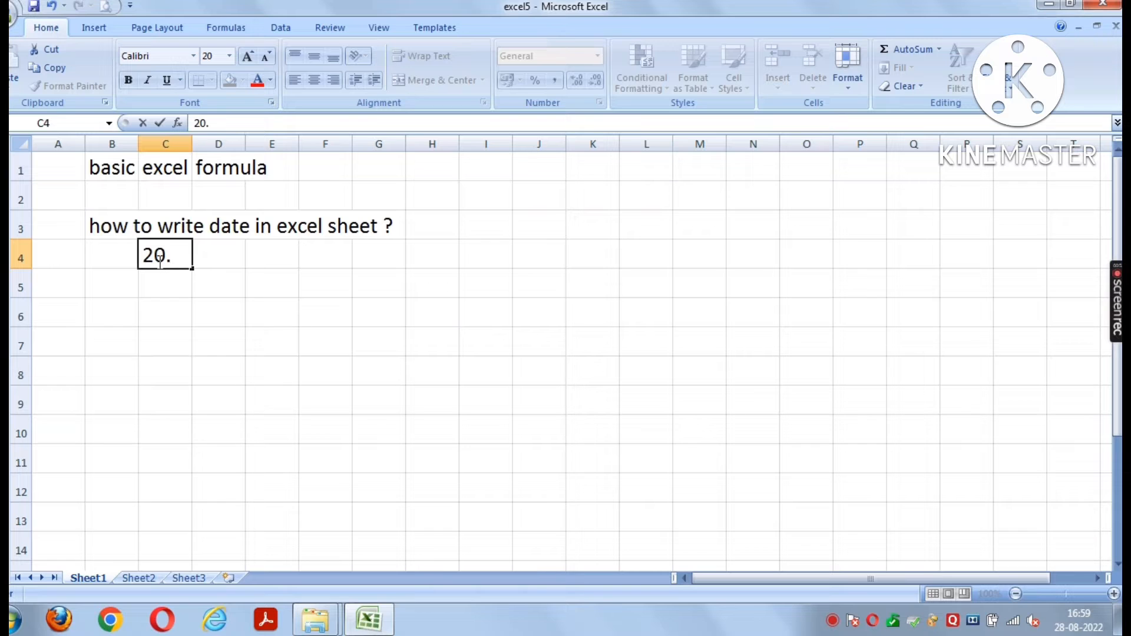
pyautogui.write('..0')
pyautogui.press('BackSpace')
pyautogui.press('BackSpace')
pyautogui.press('BackSpace')
pyautogui.write('.01-2022')
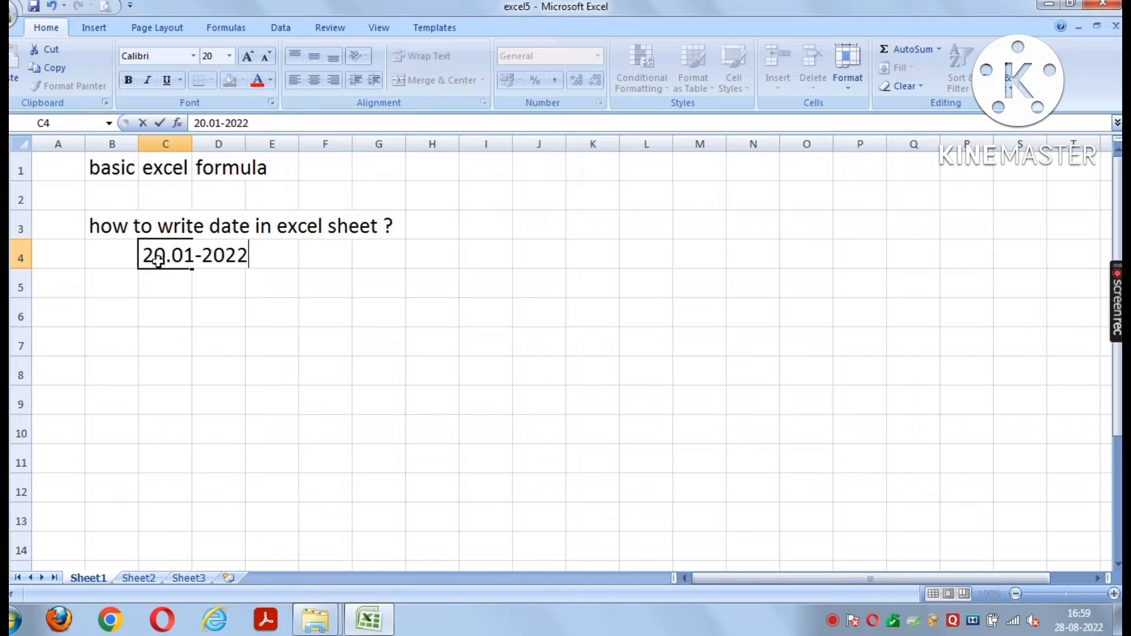
pyautogui.press('Return')
pyautogui.click(219, 253)
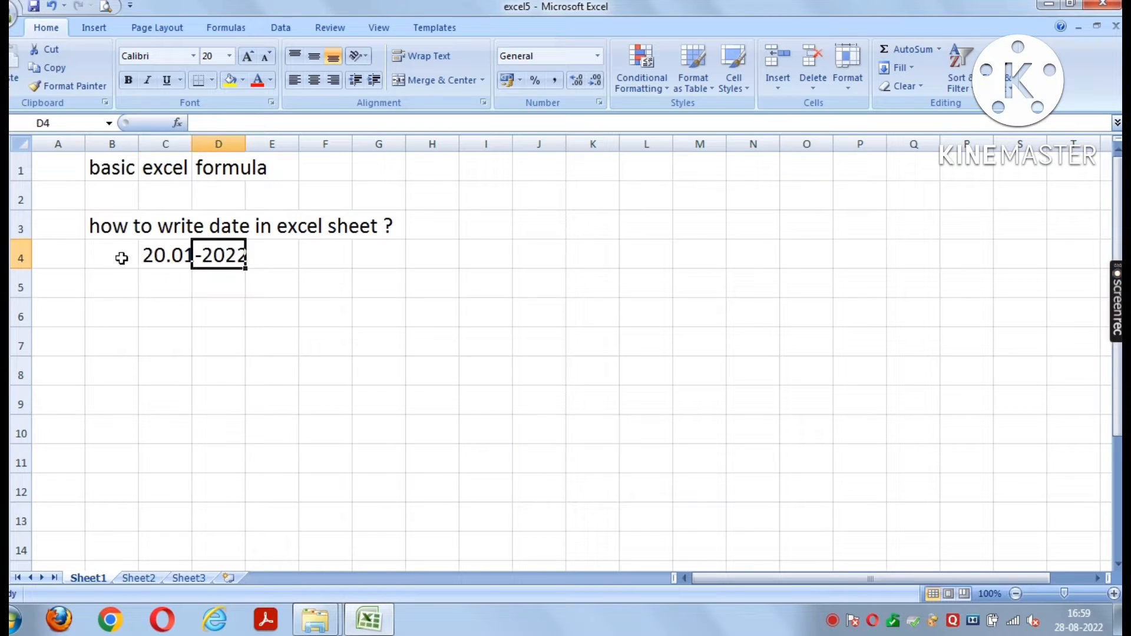
# - Correct the separator before the year in cell C4 so the entry reads 20.01.2022
pyautogui.click(155, 260)
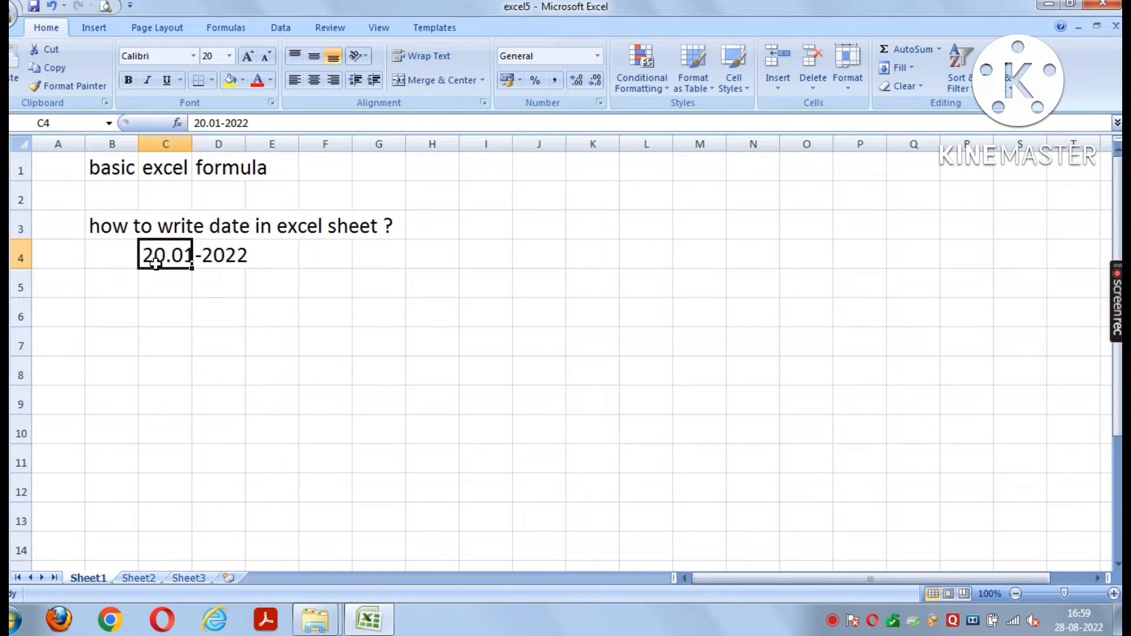
pyautogui.click(226, 118)
pyautogui.press('BackSpace')
pyautogui.write('.')
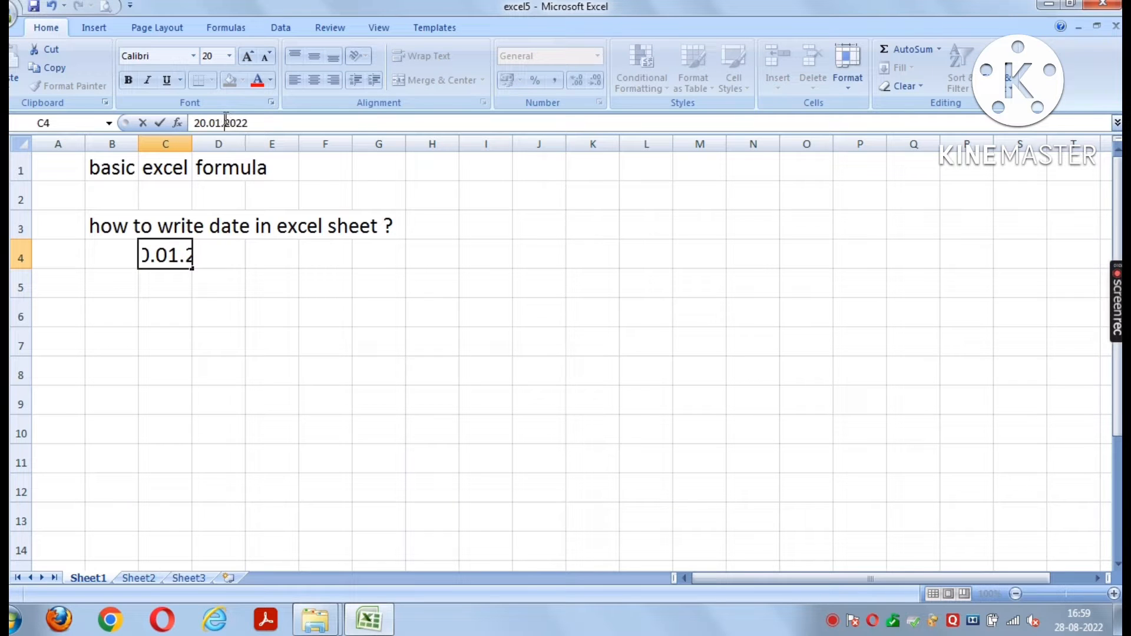
pyautogui.click(296, 339)
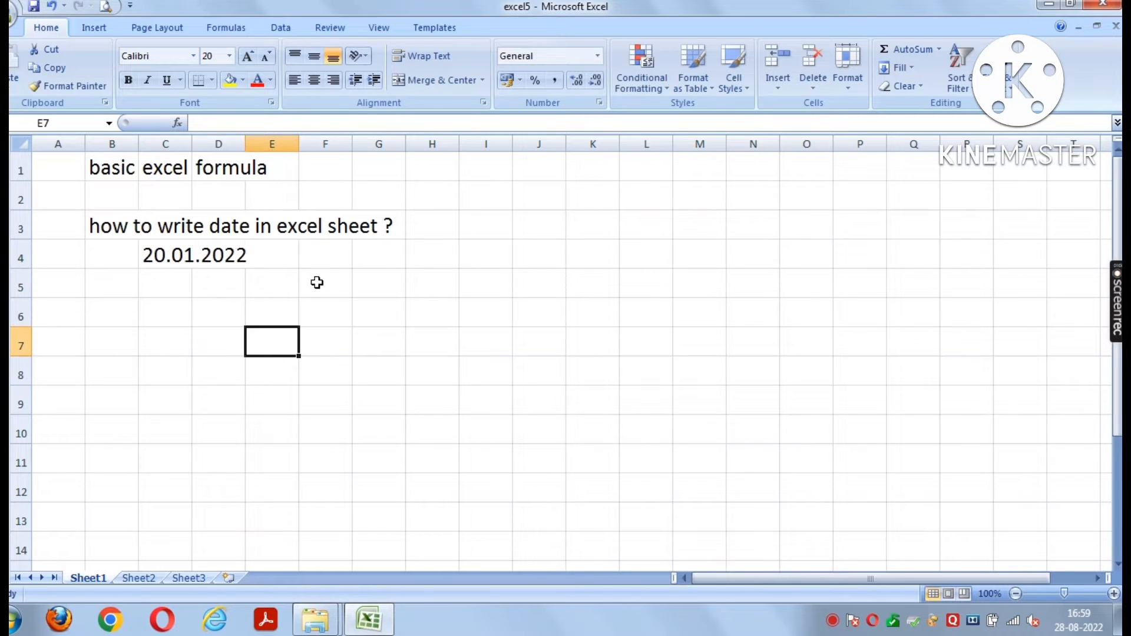
# - Enter the note "it is not a actual date formula" in cell F4 beside the dotted date
pyautogui.click(331, 251)
pyautogui.write('iy is')
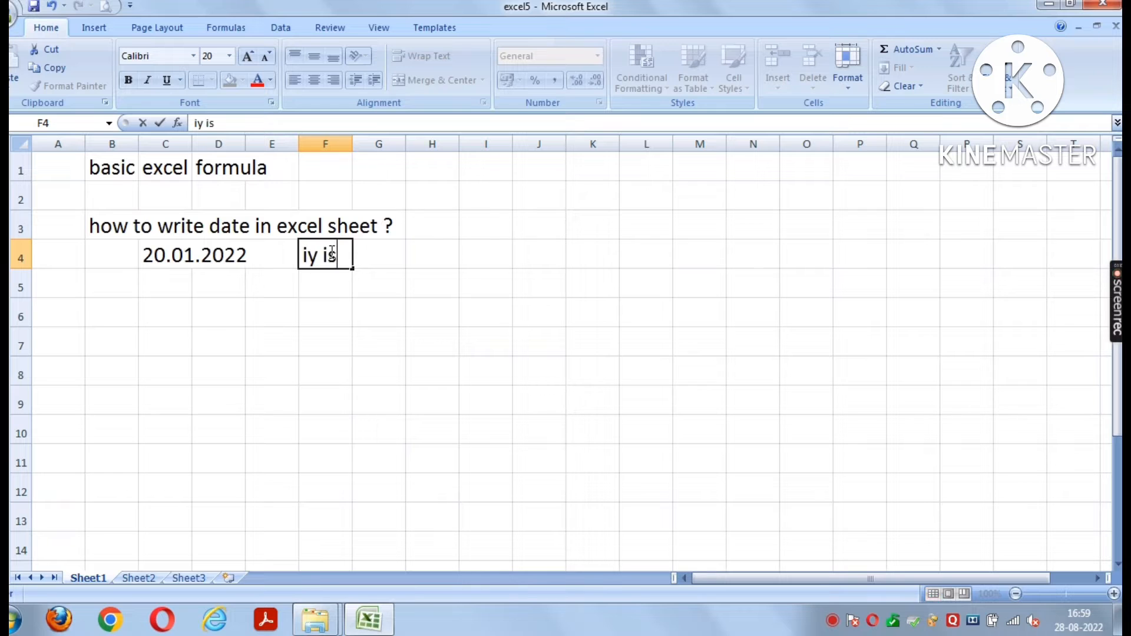
pyautogui.press('BackSpace')
pyautogui.press('BackSpace')
pyautogui.press('BackSpace')
pyautogui.press('BackSpace')
pyautogui.write('t is not')
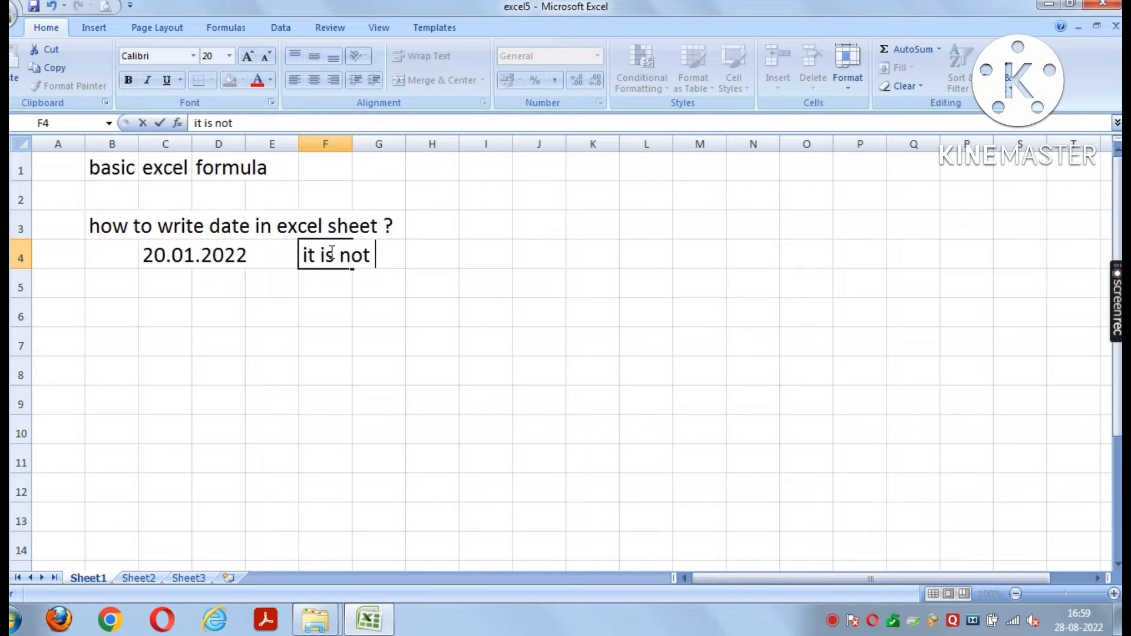
pyautogui.write(' a da')
pyautogui.press('BackSpace')
pyautogui.press('BackSpace')
pyautogui.write('act')
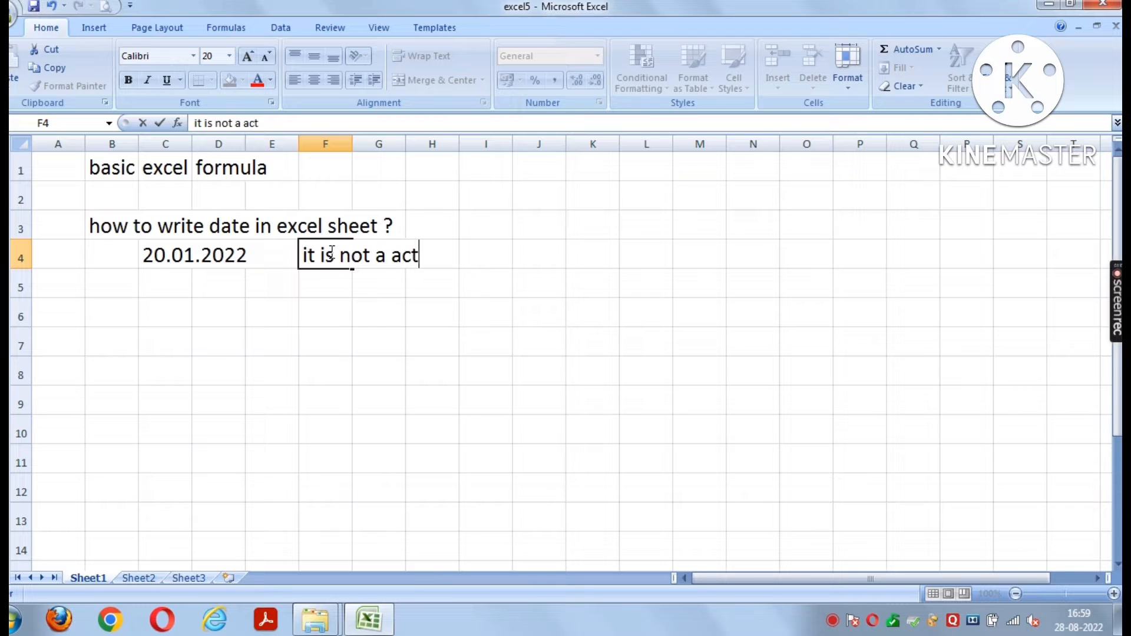
pyautogui.write('ual date form')
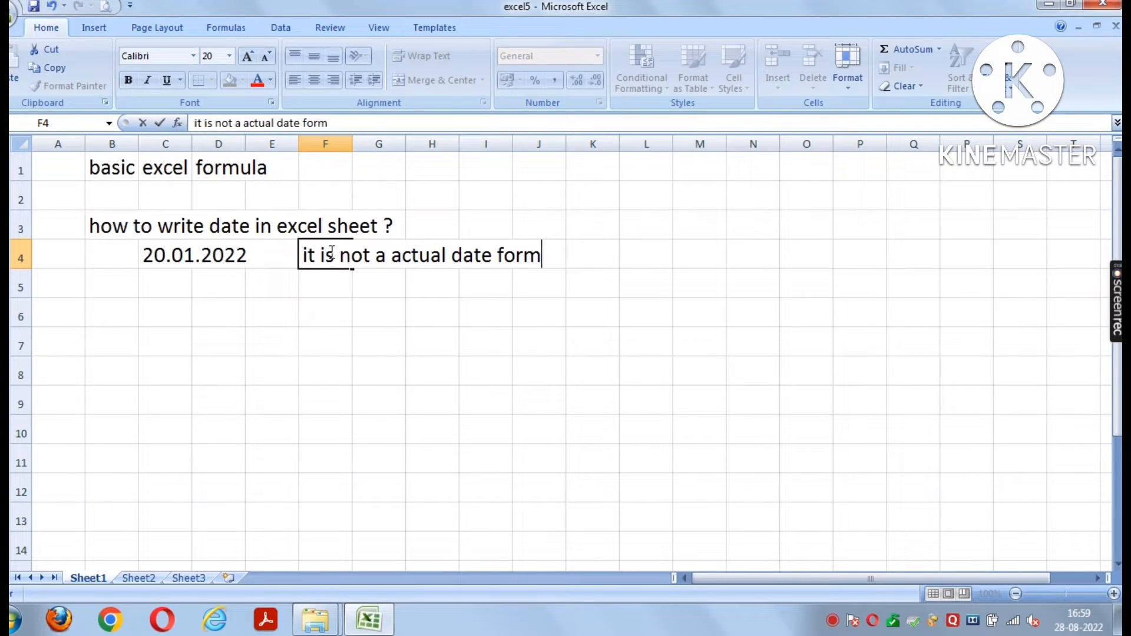
pyautogui.write('ula')
pyautogui.press('Return')
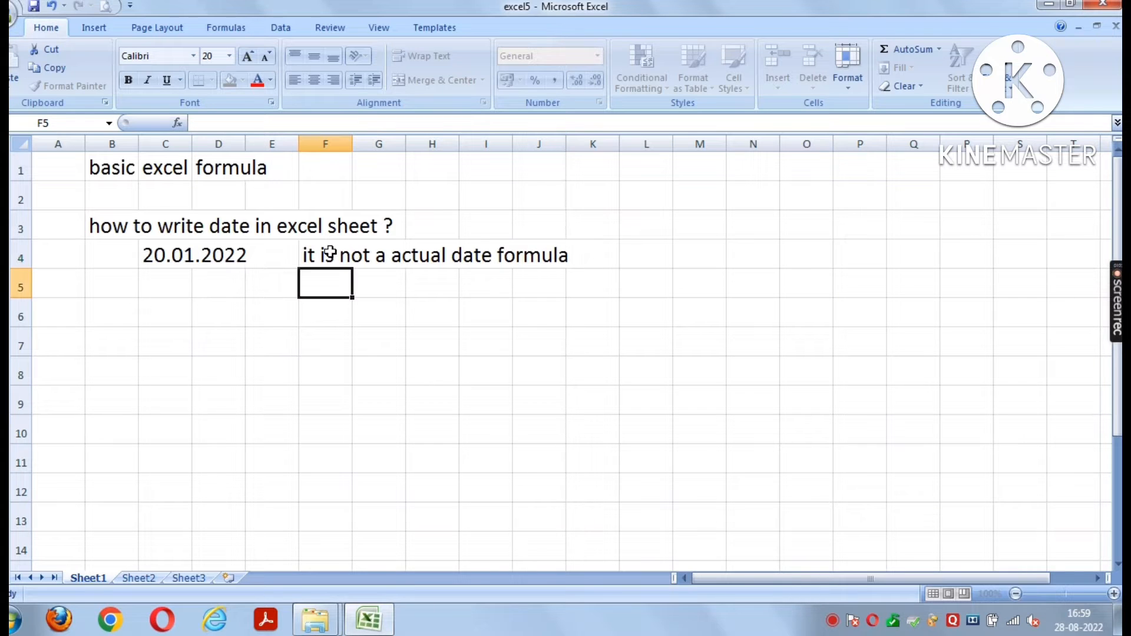
# - Add "how ?" in cell F5 and the heading "actual date" in cell C6
pyautogui.write('how ')
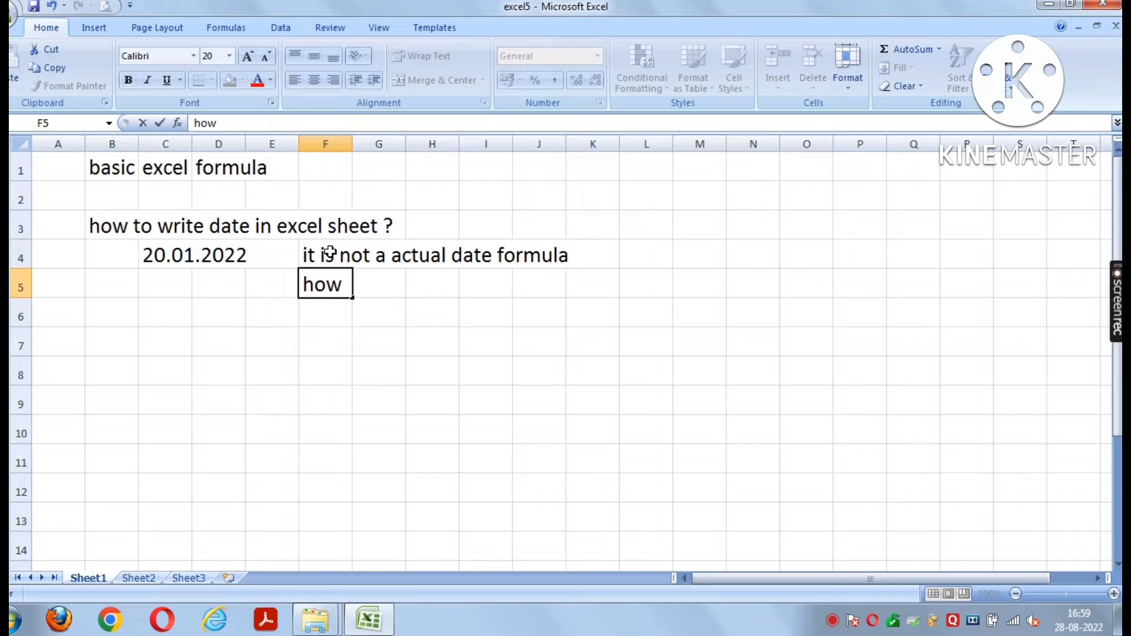
pyautogui.write('?')
pyautogui.click(154, 317)
pyautogui.write('a')
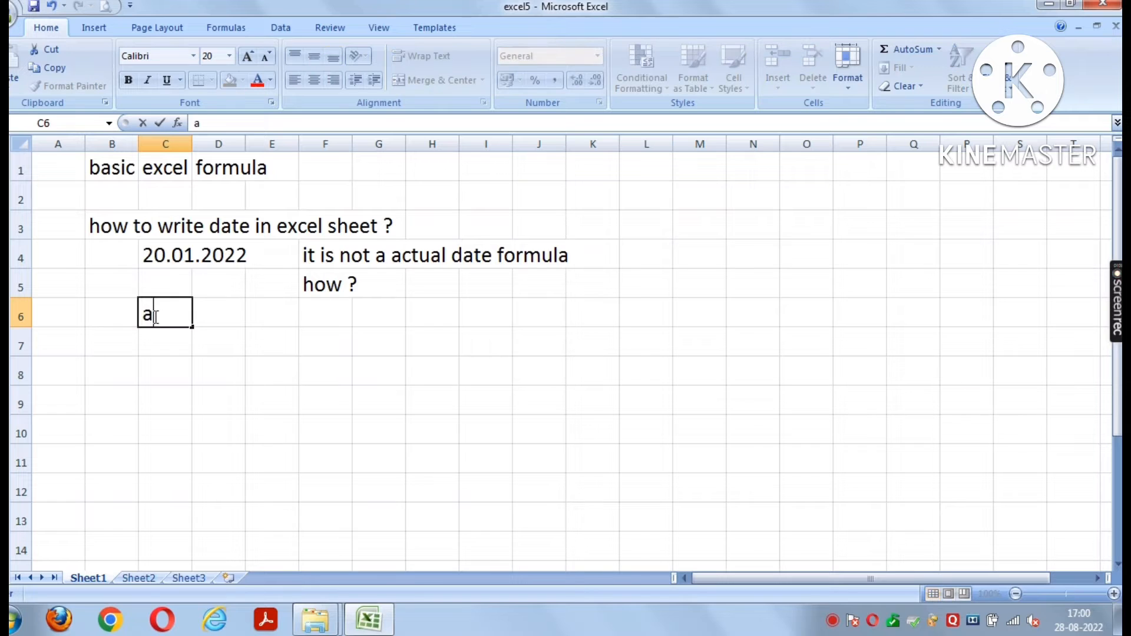
pyautogui.write('ctual date')
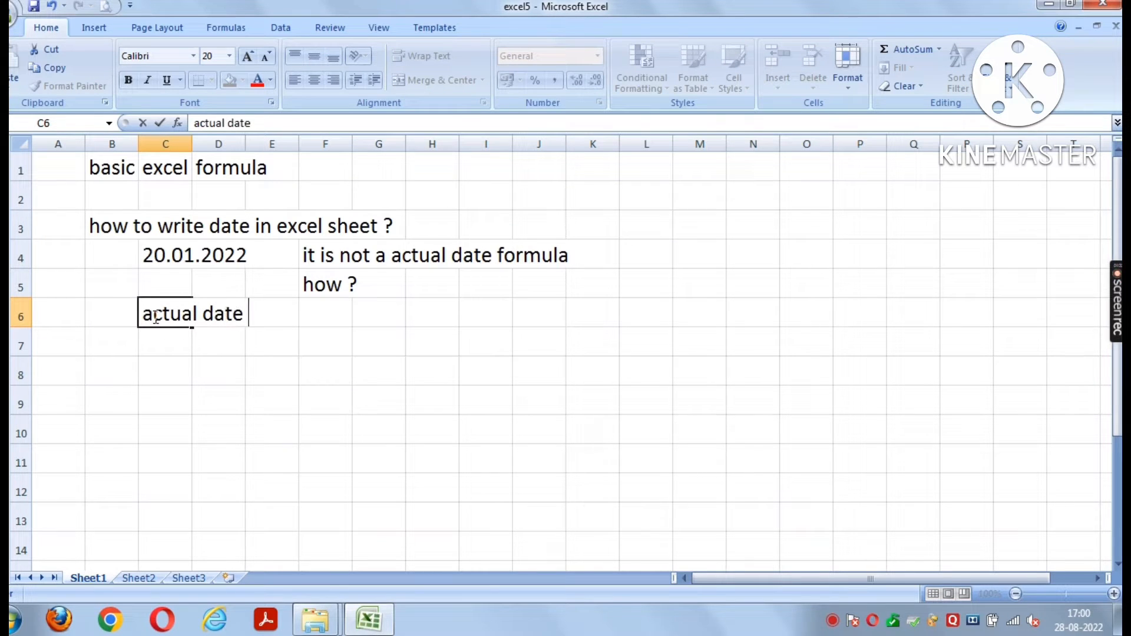
pyautogui.press('Return')
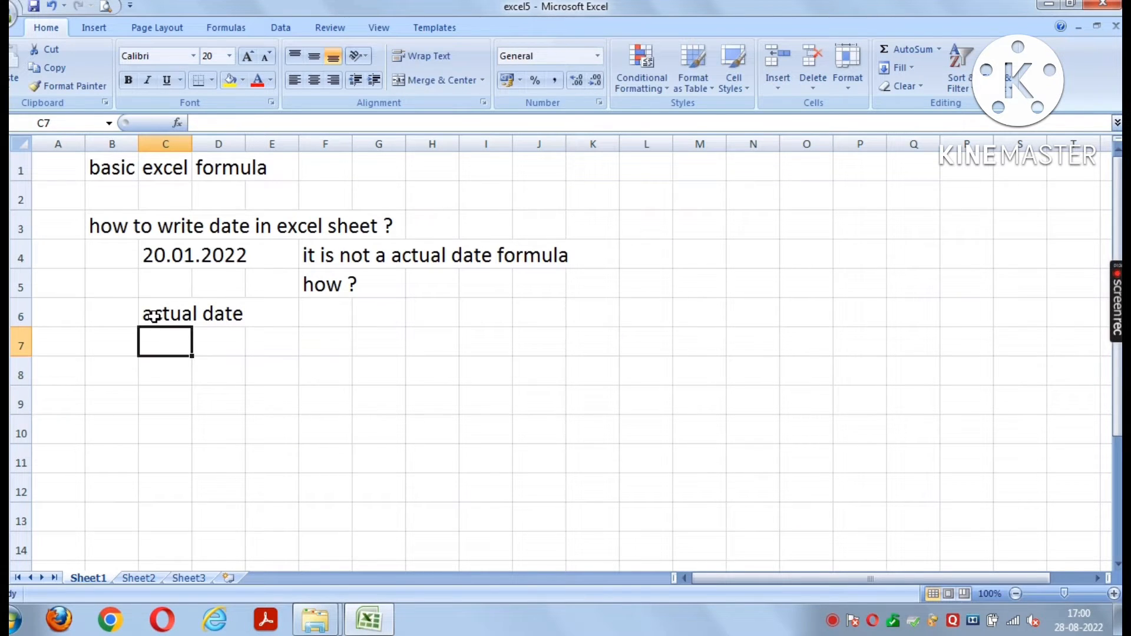
# - Enter the hyphenated date 20-01-2022 in cell C7 and the word "or" in cell D7
pyautogui.write('20-')
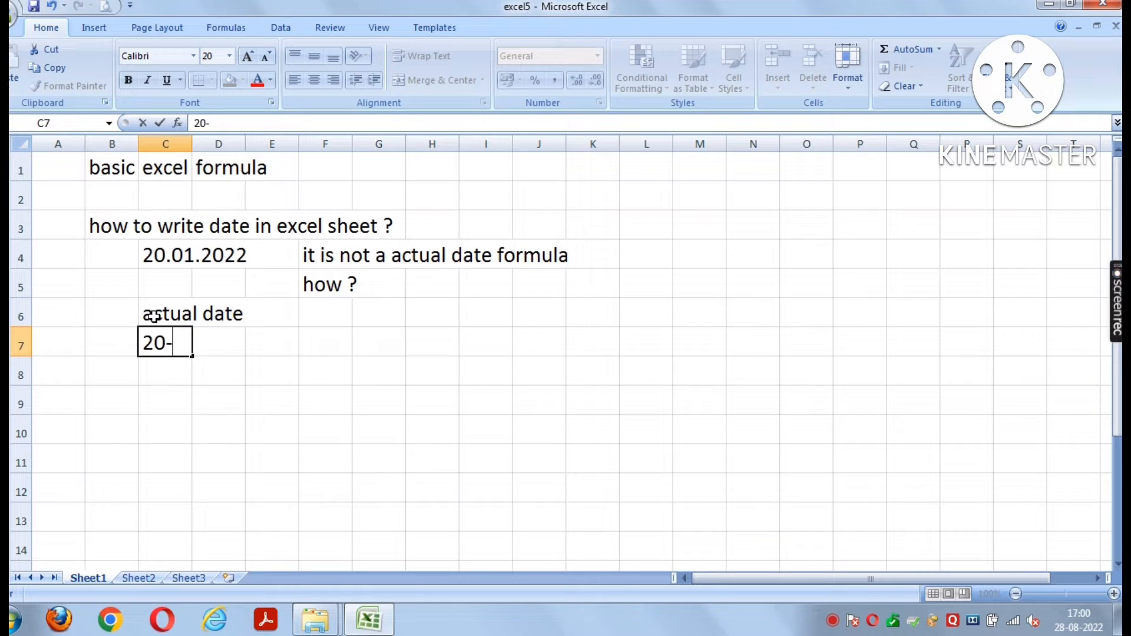
pyautogui.write('01-2022')
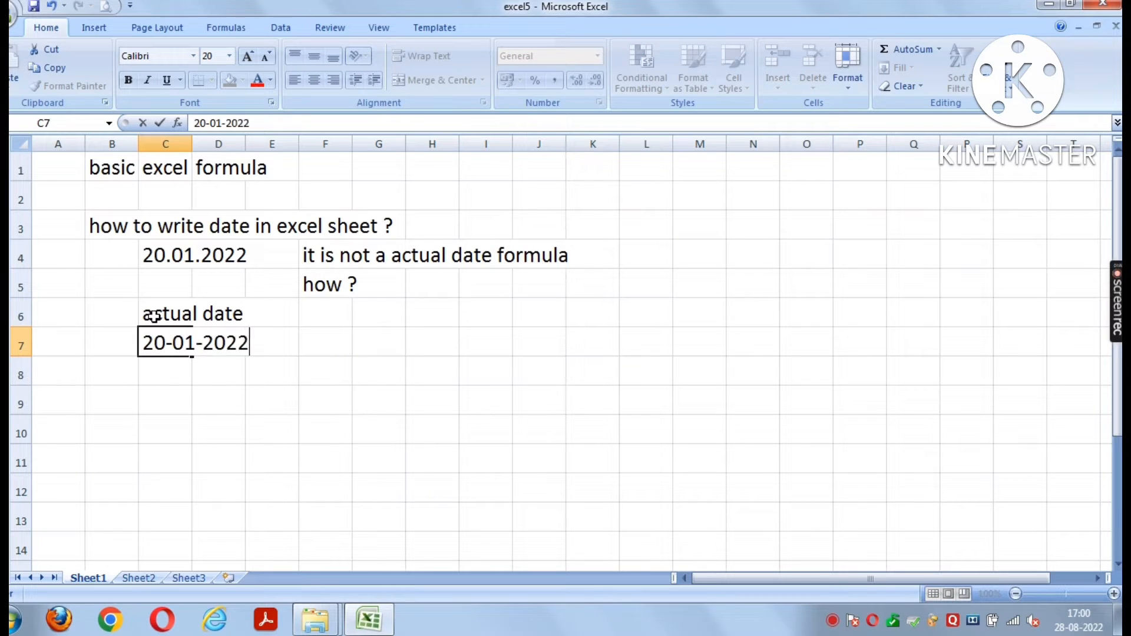
pyautogui.press('Return')
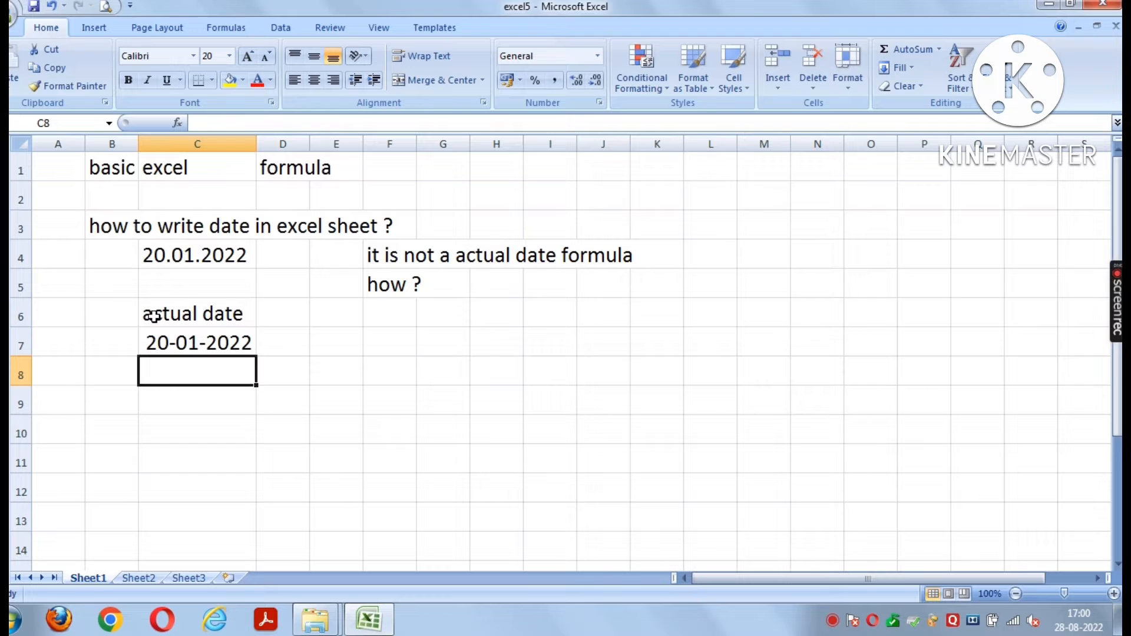
pyautogui.click(263, 331)
pyautogui.write('o')
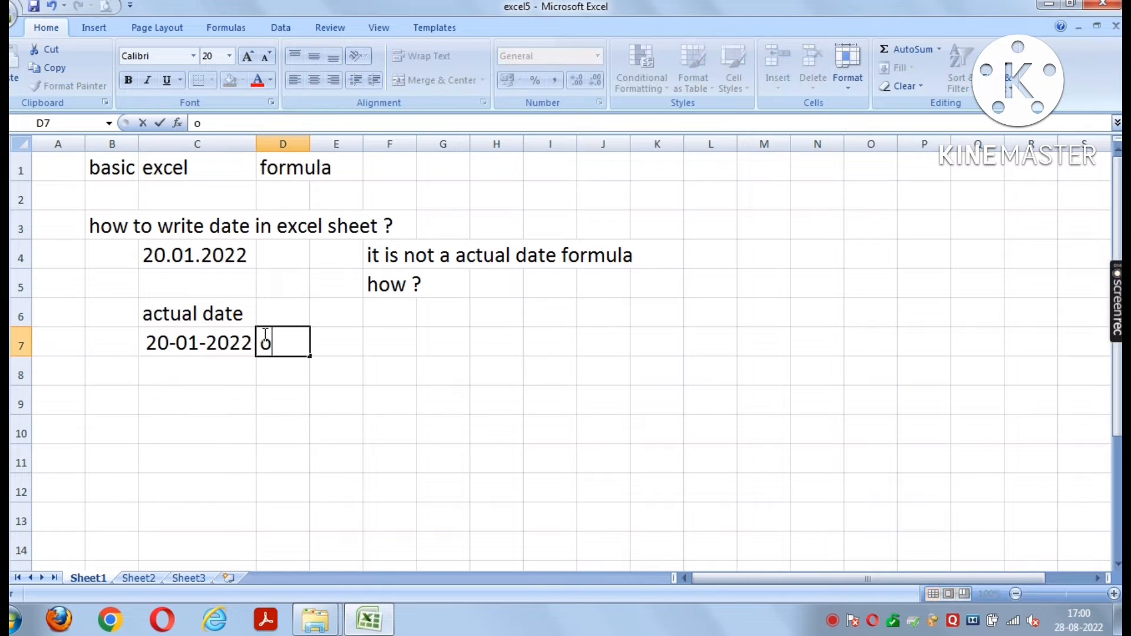
pyautogui.write('r')
# - Enter the same date with slashes, 20/01/2022, in cell C8
pyautogui.click(186, 378)
pyautogui.write('20/0')
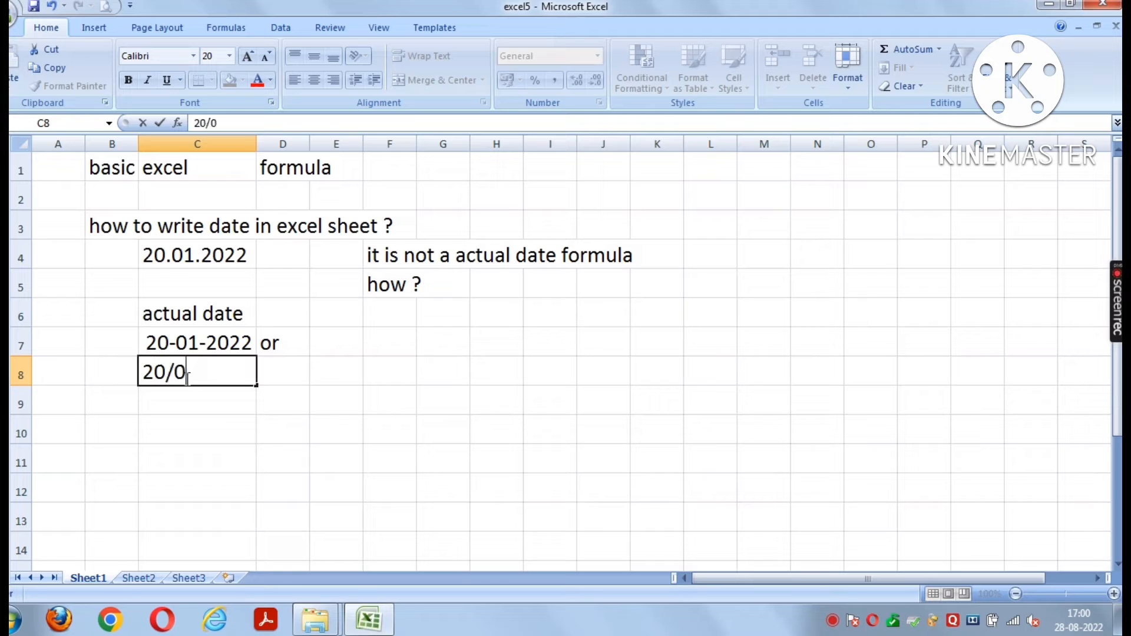
pyautogui.write('1/202')
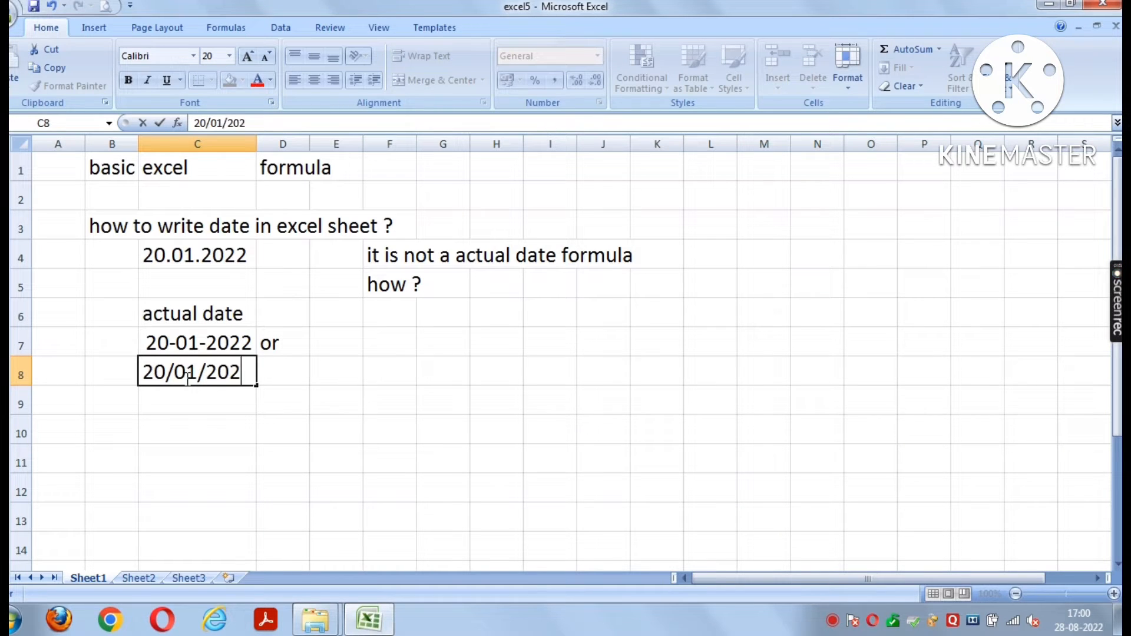
pyautogui.write('2')
pyautogui.press('Return')
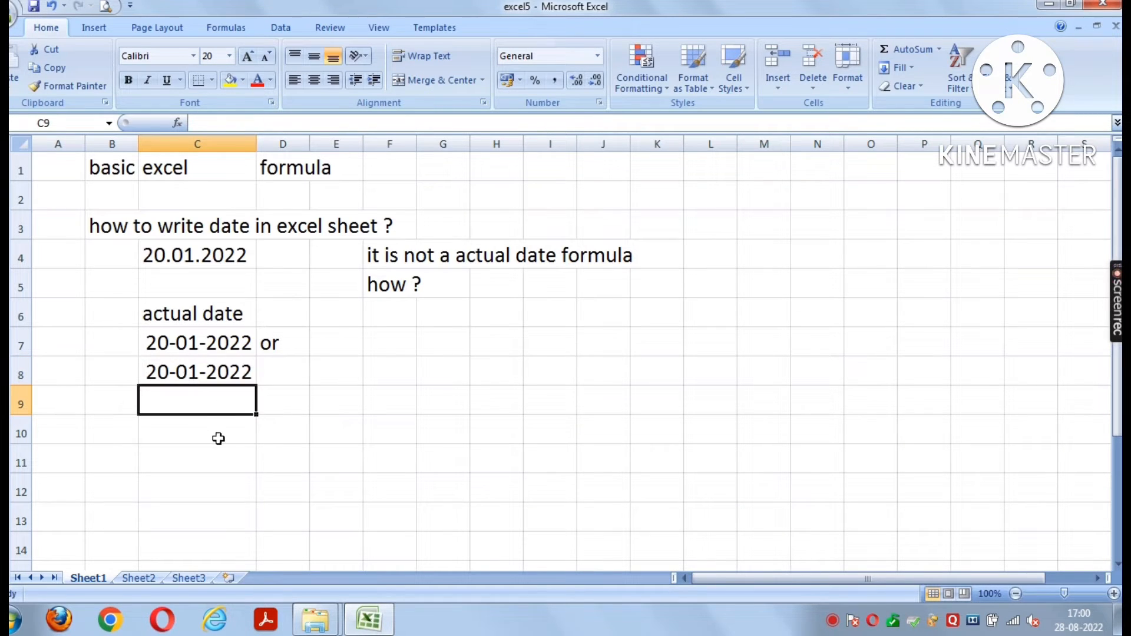
# - Write the date with dots, 20.01.2022, in cell D9
pyautogui.click(260, 451)
pyautogui.click(289, 404)
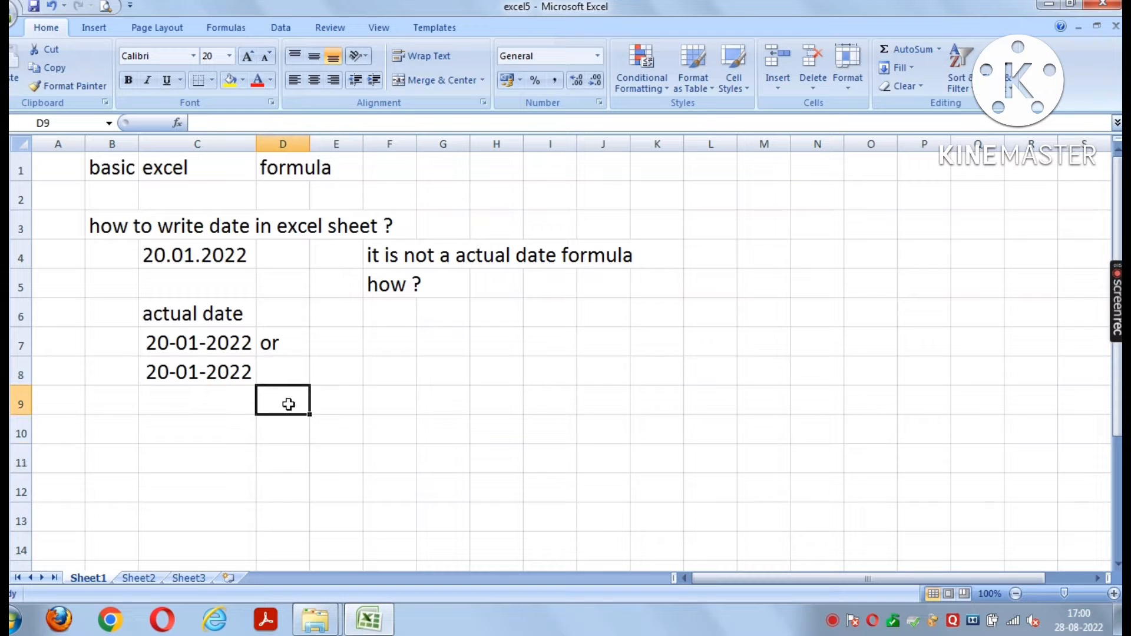
pyautogui.write('20')
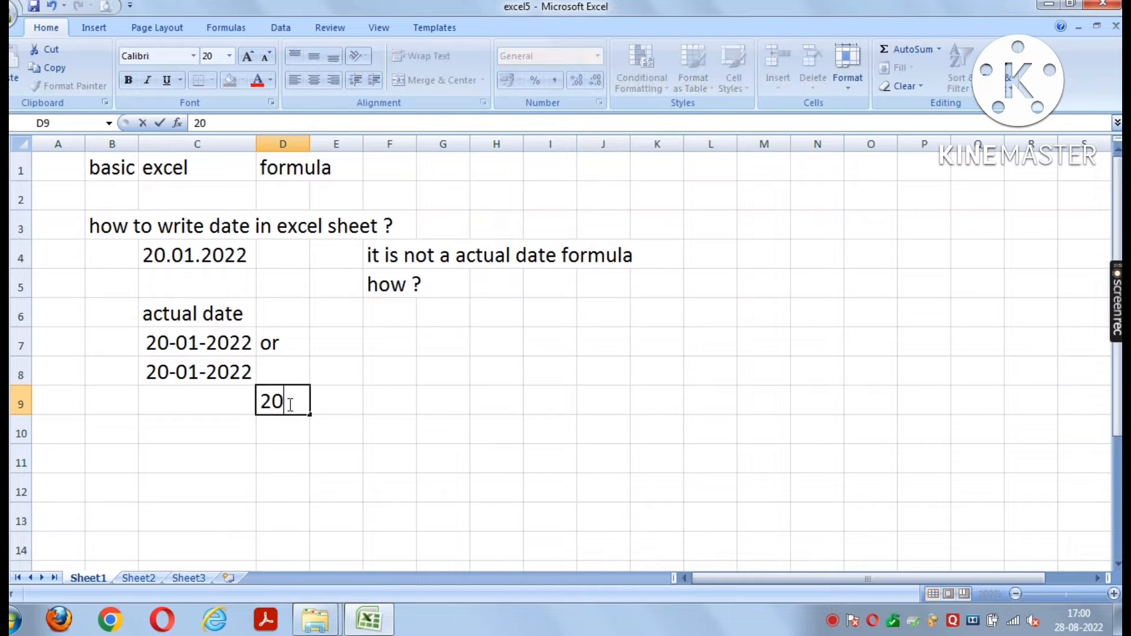
pyautogui.write('.01-')
pyautogui.press('BackSpace')
pyautogui.write('\\')
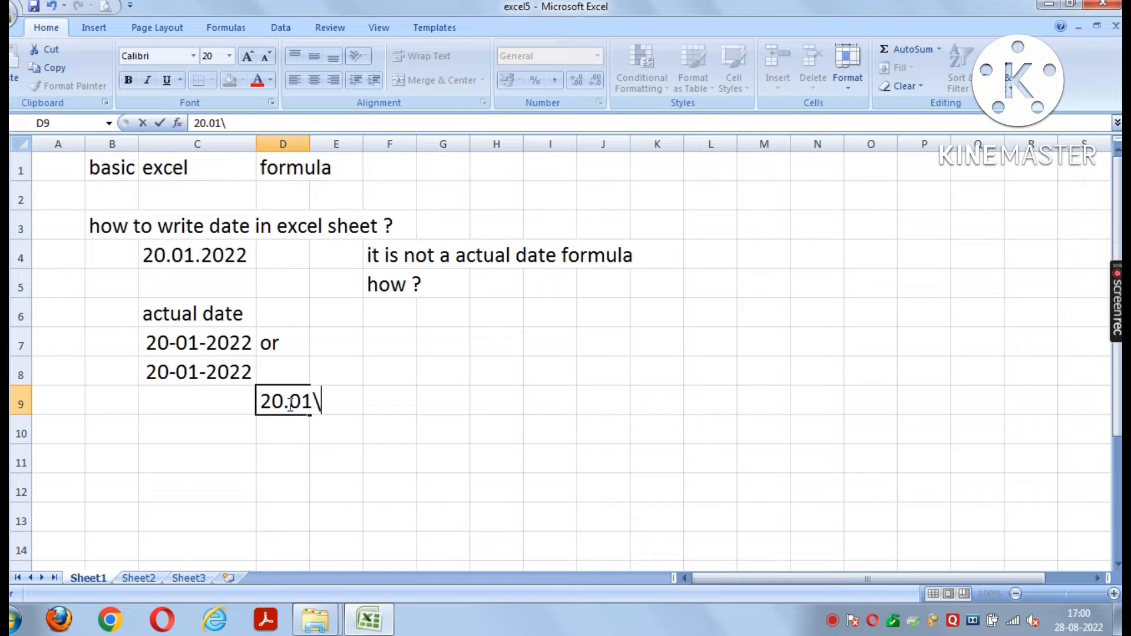
pyautogui.write('.20')
pyautogui.press('BackSpace')
pyautogui.press('BackSpace')
pyautogui.press('BackSpace')
pyautogui.press('BackSpace')
pyautogui.write('.22')
pyautogui.press('BackSpace')
pyautogui.write('020')
pyautogui.press('BackSpace')
pyautogui.write('2')
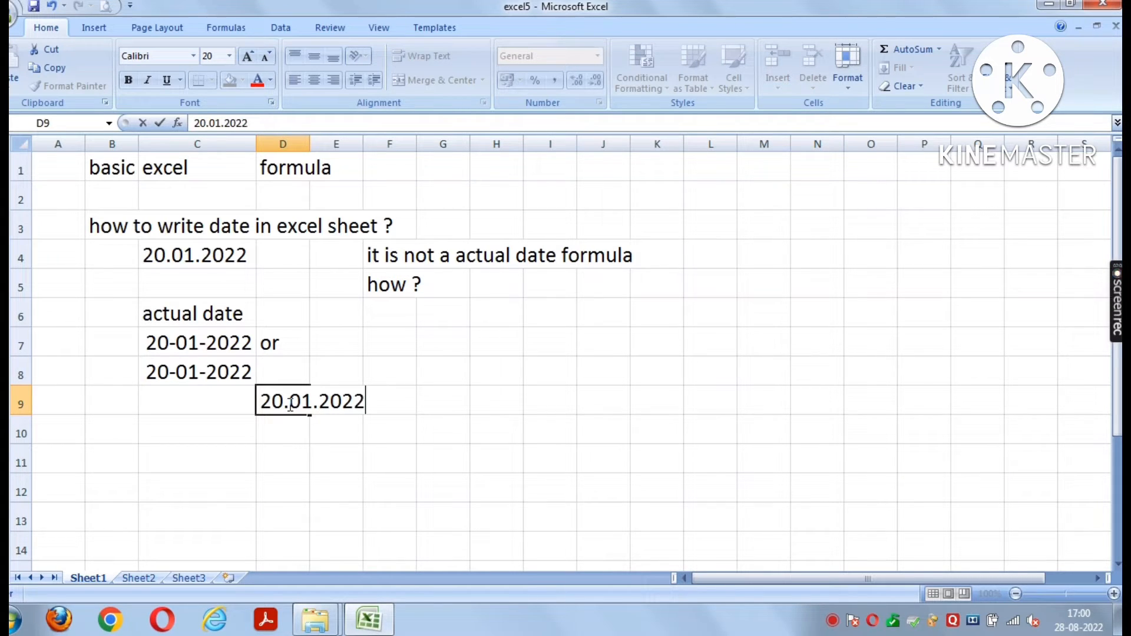
# - Enter the dotted date 26.08.2022 in cell D10
pyautogui.press('Return')
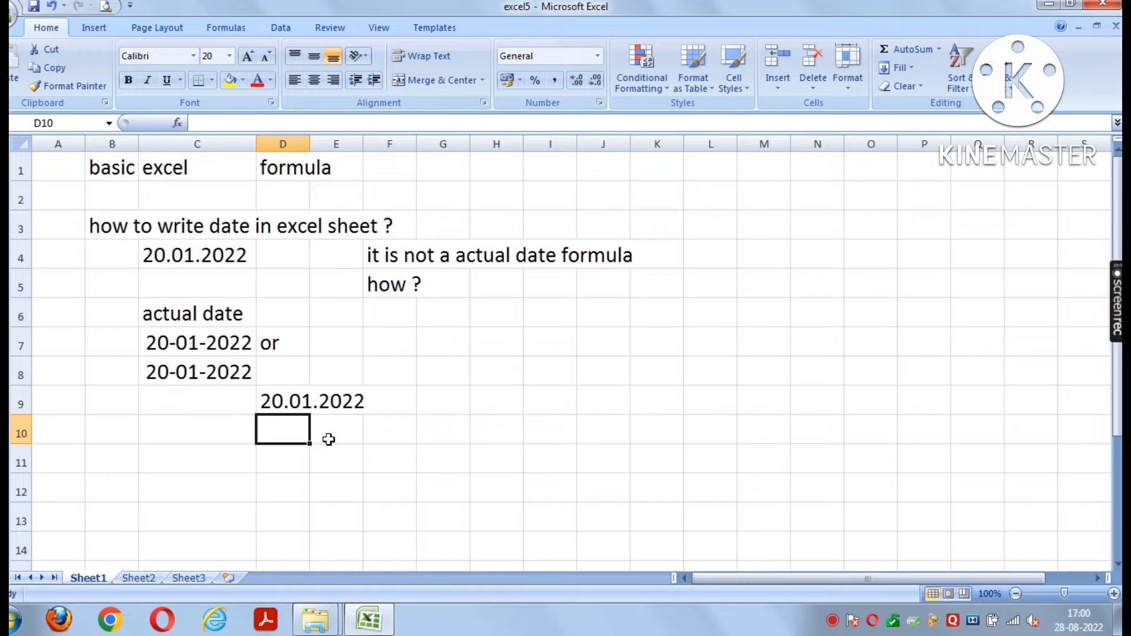
pyautogui.write('26.')
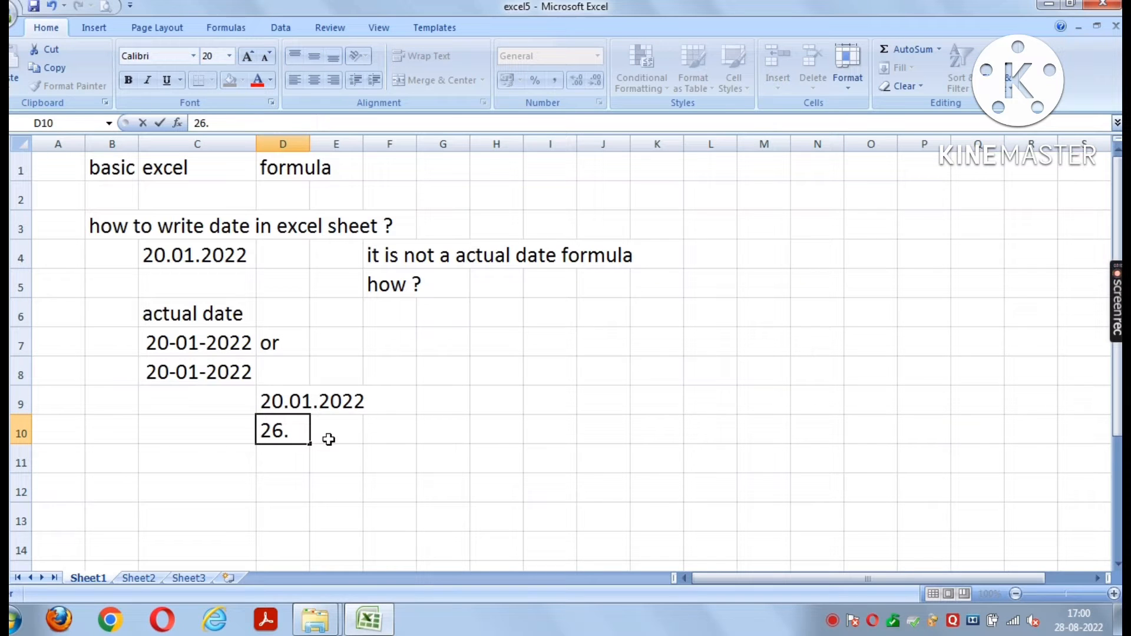
pyautogui.write('08.2')
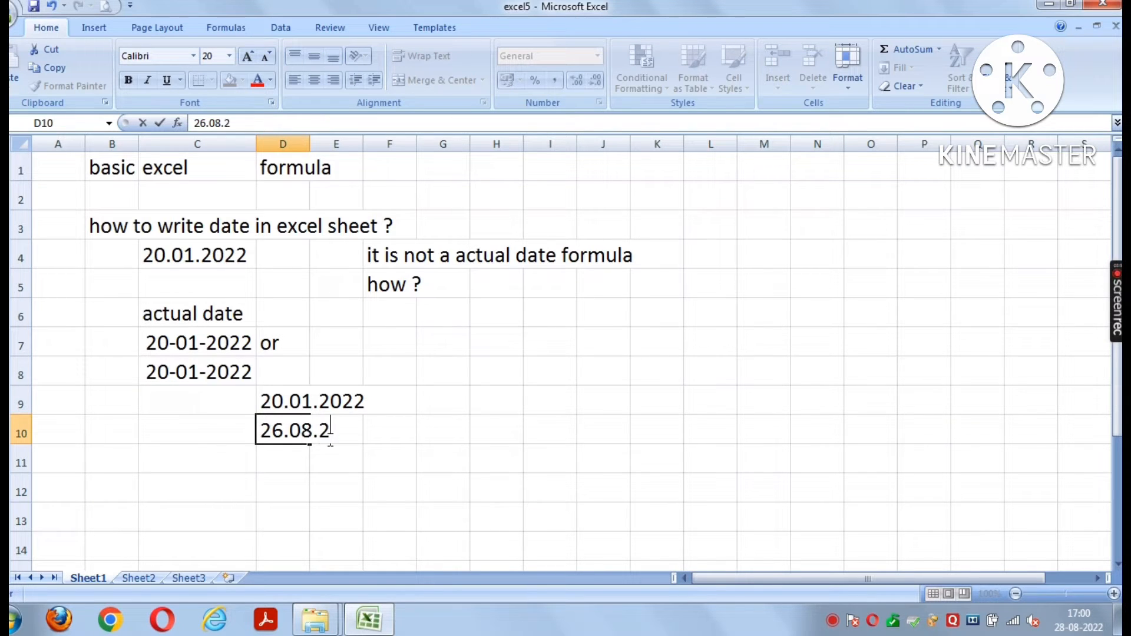
pyautogui.write('022')
pyautogui.press('Return')
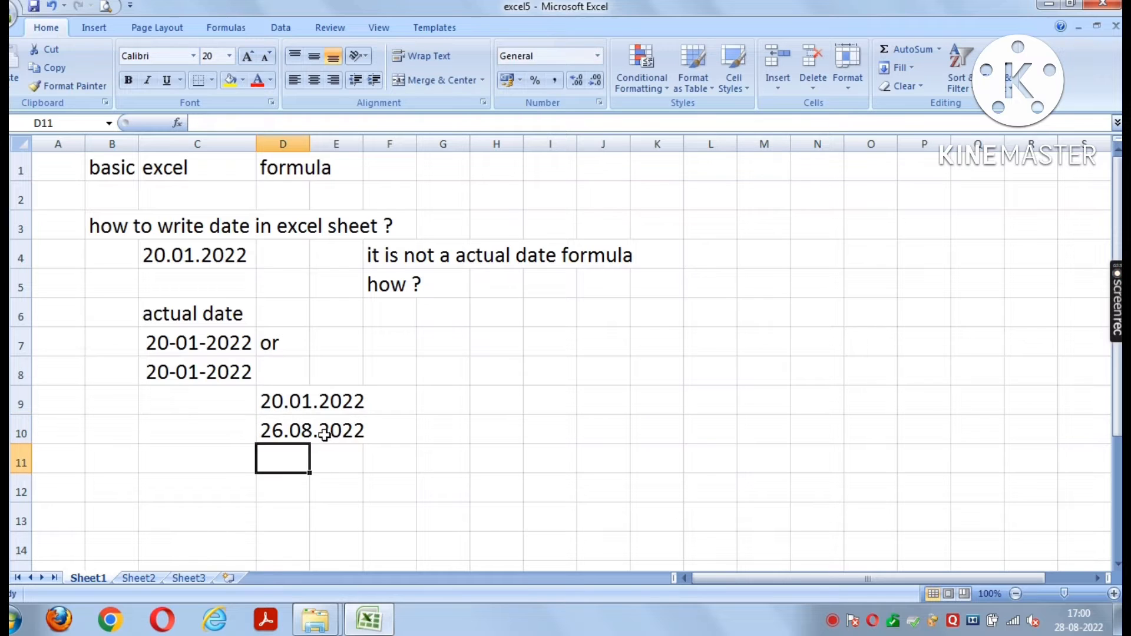
# - Move the dotted date from cell D9 to cell D11, directly below the 26.08.2022 entry
pyautogui.click(272, 404)
pyautogui.hotkey('ctrl', 'x')
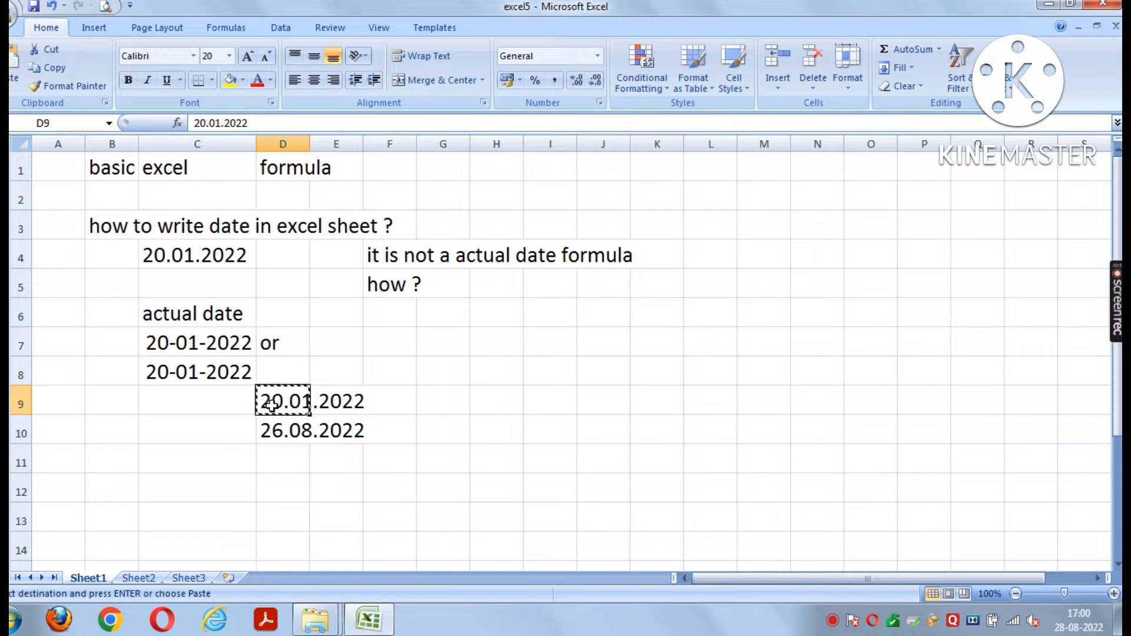
pyautogui.press('Down')
pyautogui.press('Down')
pyautogui.hotkey('ctrl', 'v')
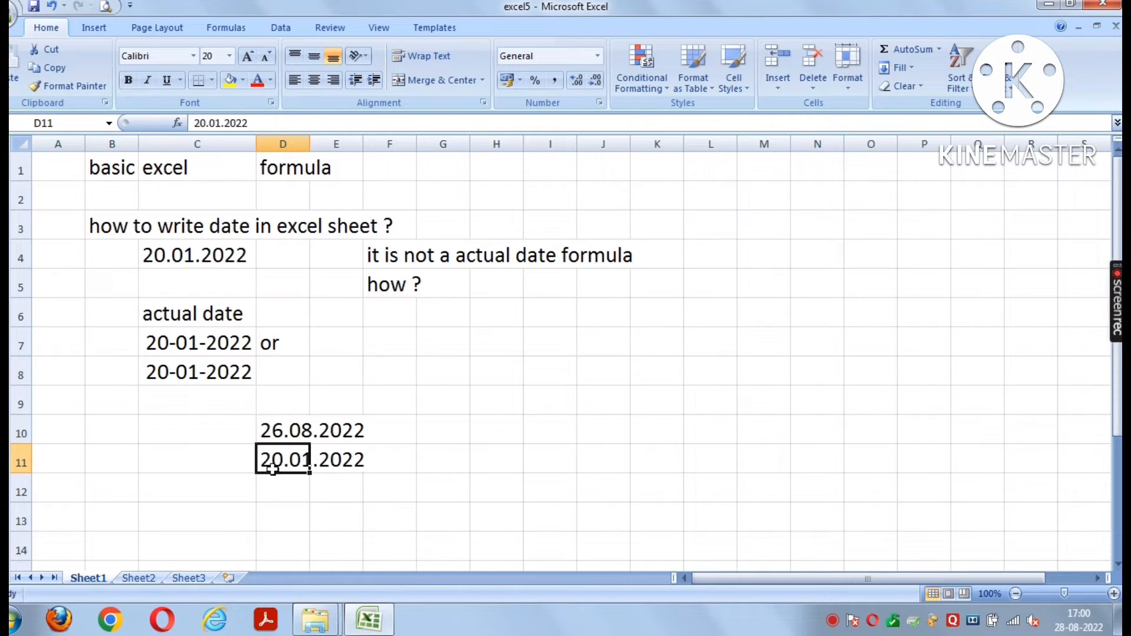
# - Enter a formula in cell D12 that subtracts the dotted date in D11 from the one in D10
pyautogui.click(276, 496)
pyautogui.write('+')
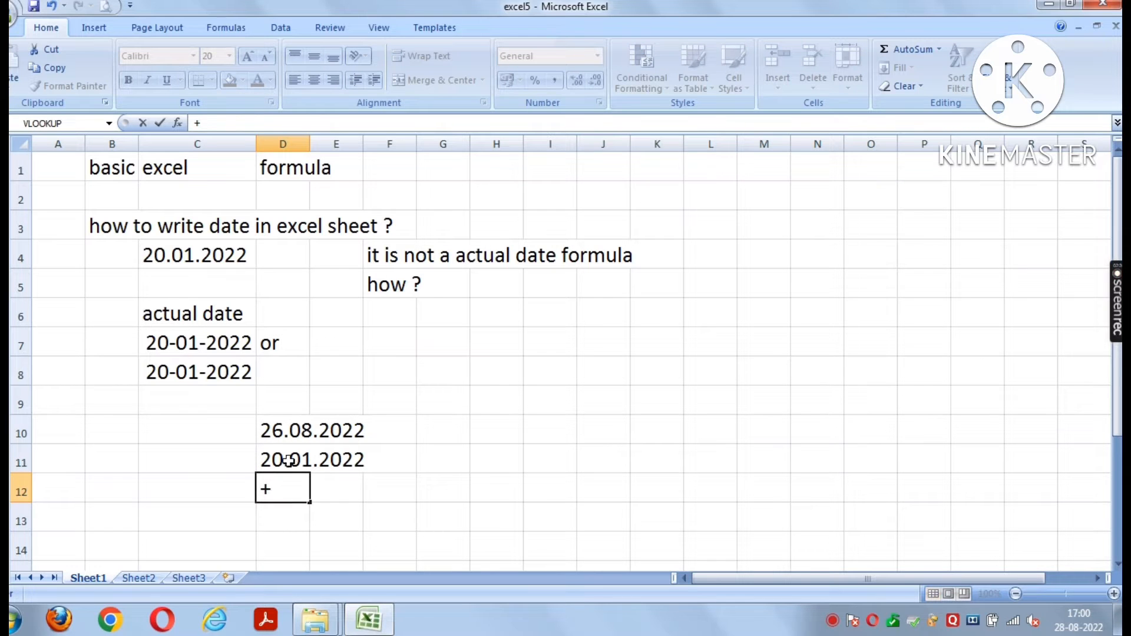
pyautogui.click(289, 439)
pyautogui.write('-')
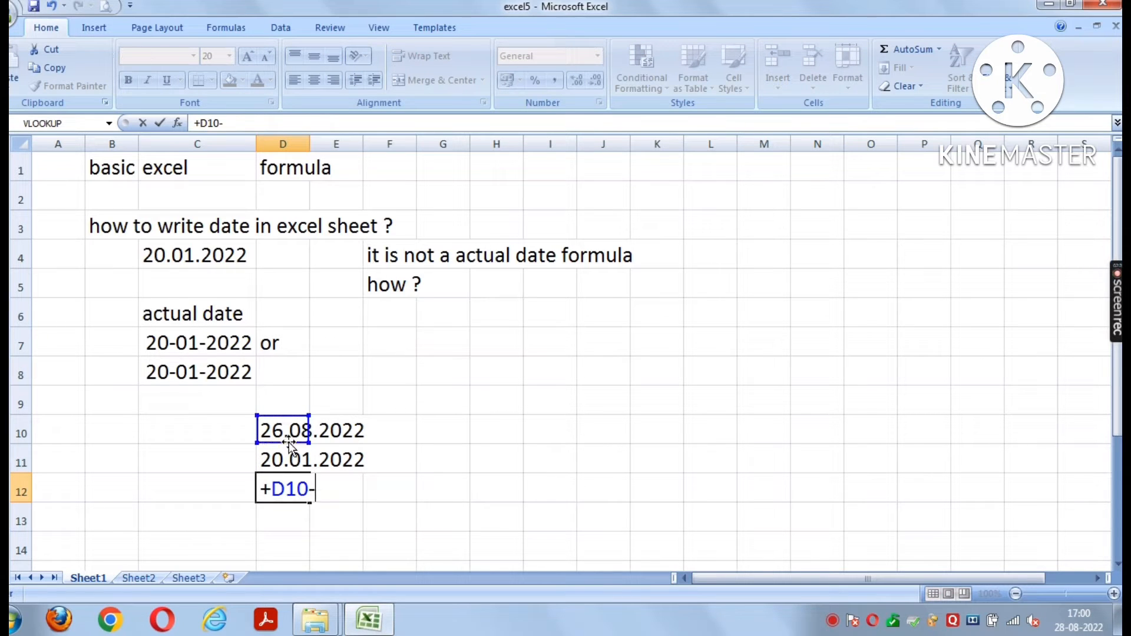
pyautogui.click(275, 465)
pyautogui.press('Return')
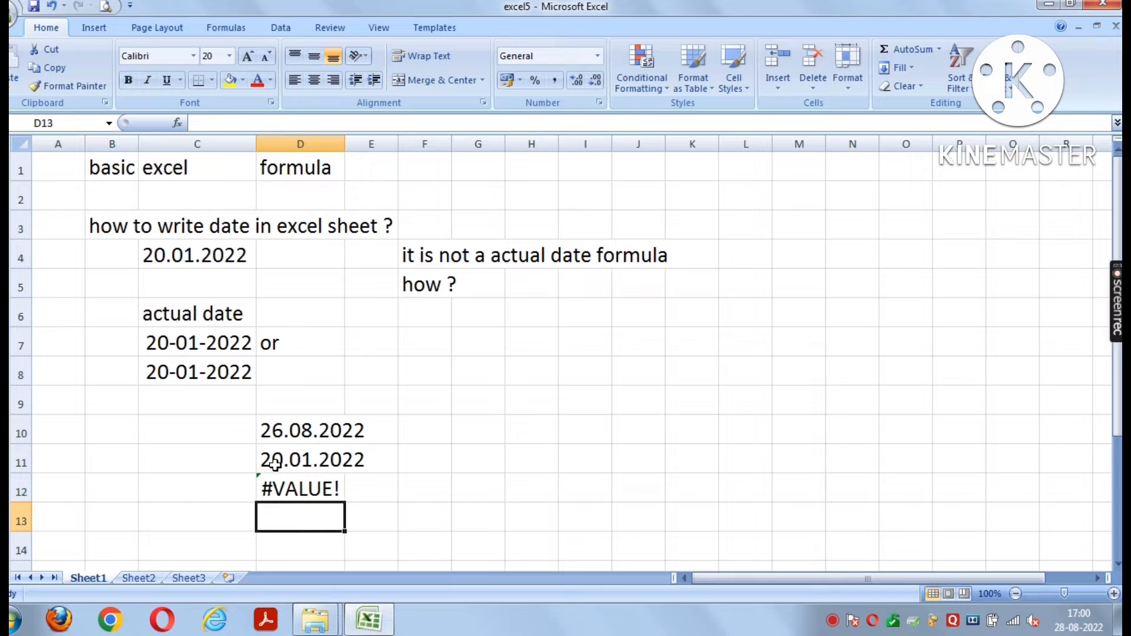
# - Label the dotted-date subtraction result by writing "wrong" in cell F12
pyautogui.click(290, 497)
pyautogui.click(414, 494)
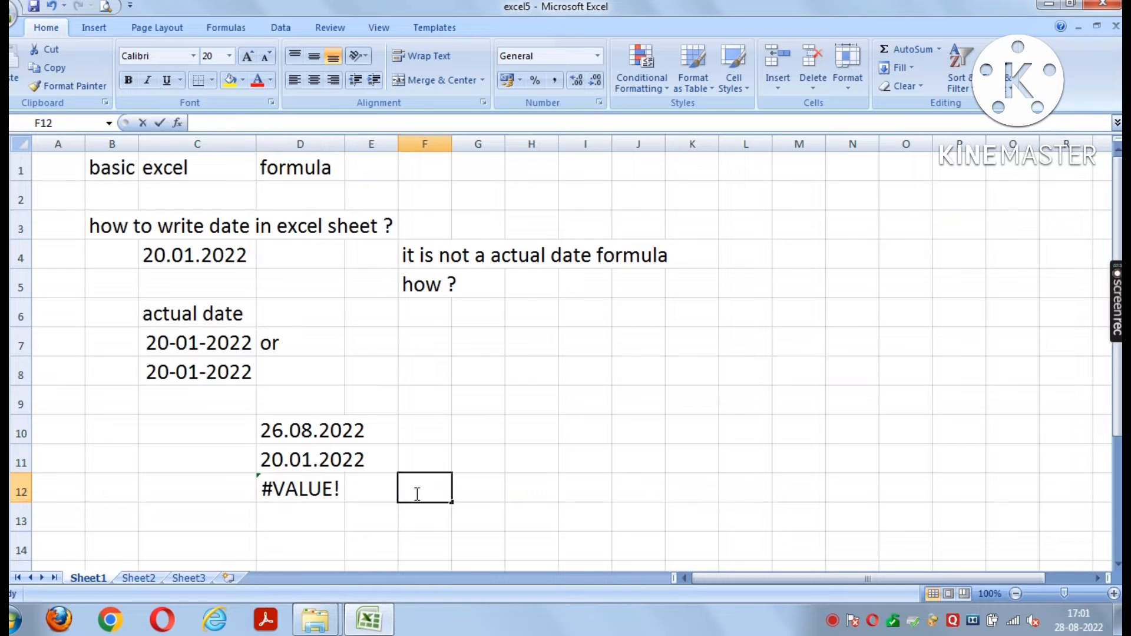
pyautogui.write('wr')
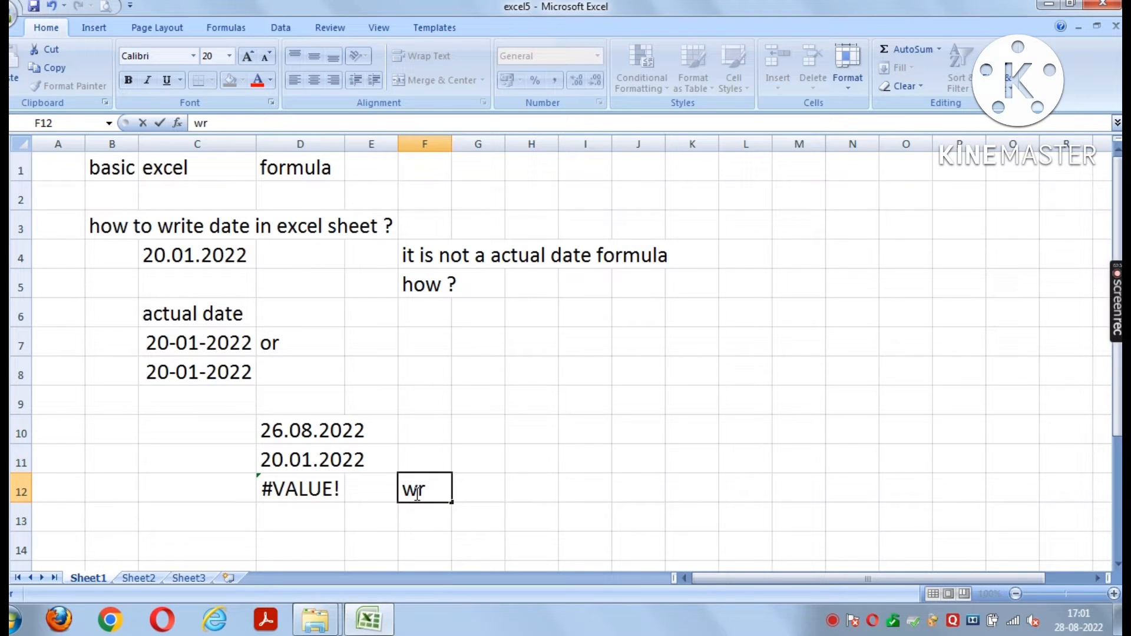
pyautogui.write('rong')
pyautogui.press('Return')
# - Write the row label "days" in cell C12, beside the subtraction formula
pyautogui.click(216, 499)
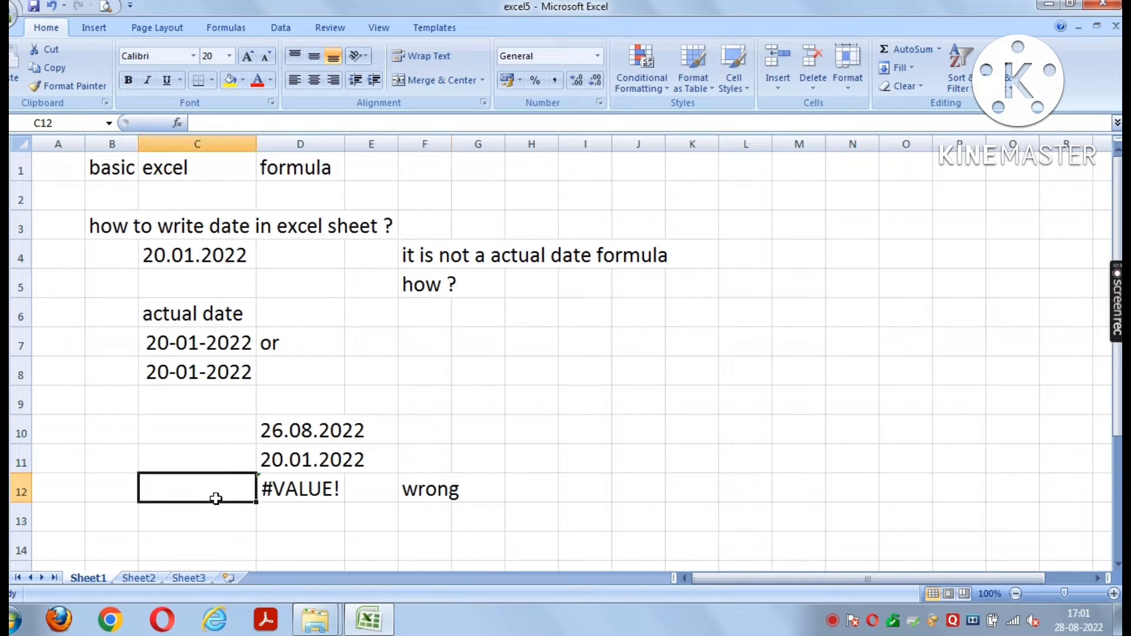
pyautogui.write('dys')
pyautogui.press('Return')
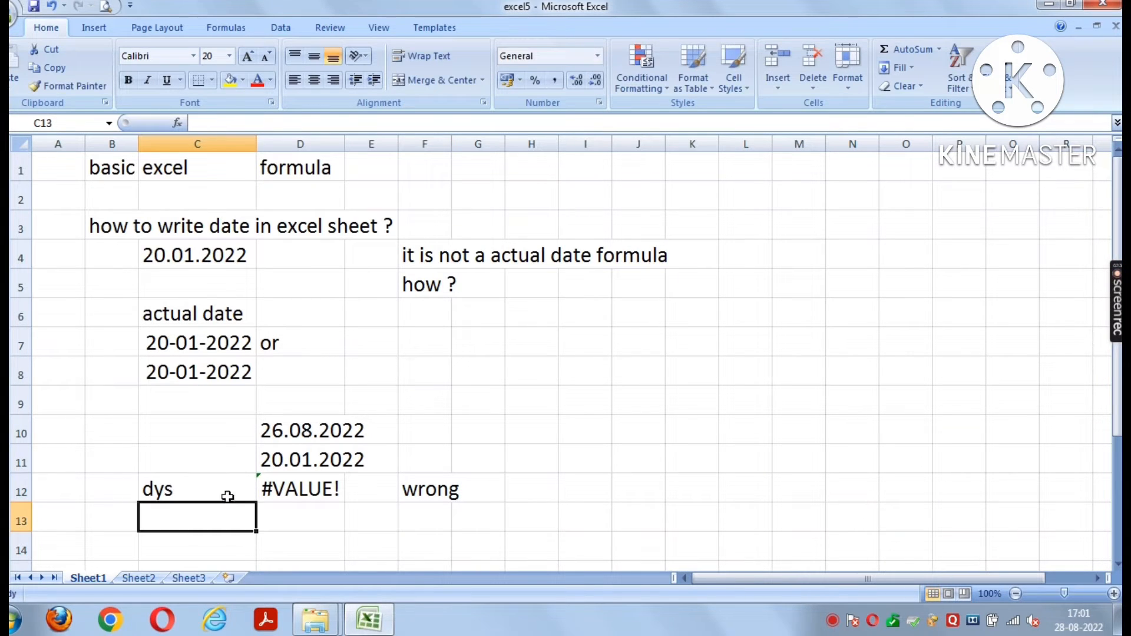
pyautogui.click(208, 490)
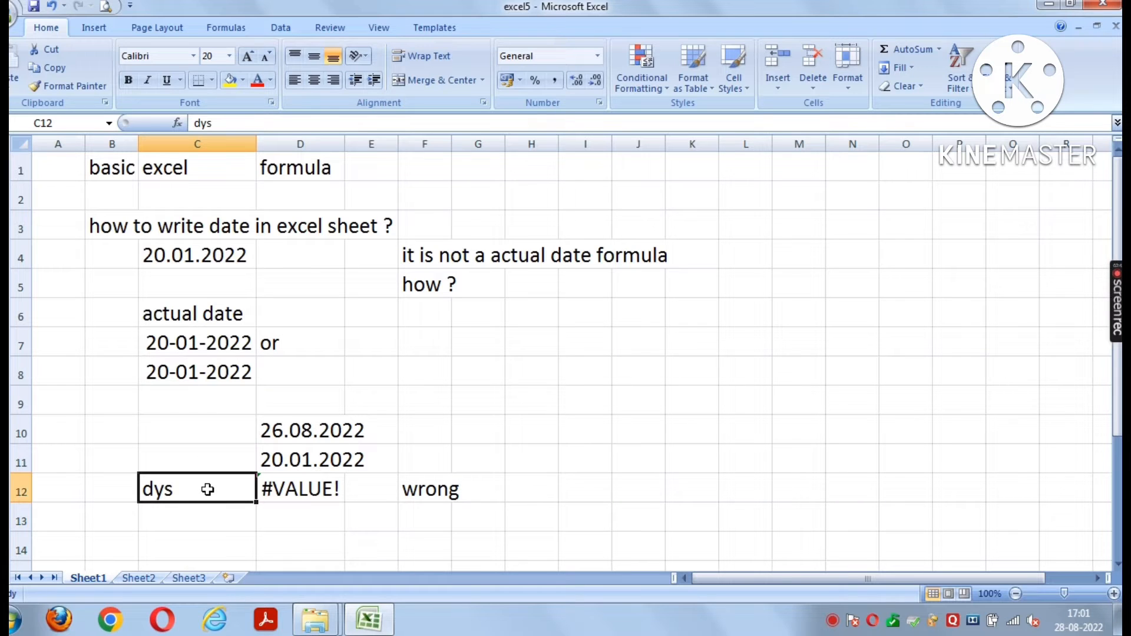
pyautogui.write('g')
pyautogui.press('BackSpace')
pyautogui.write('days')
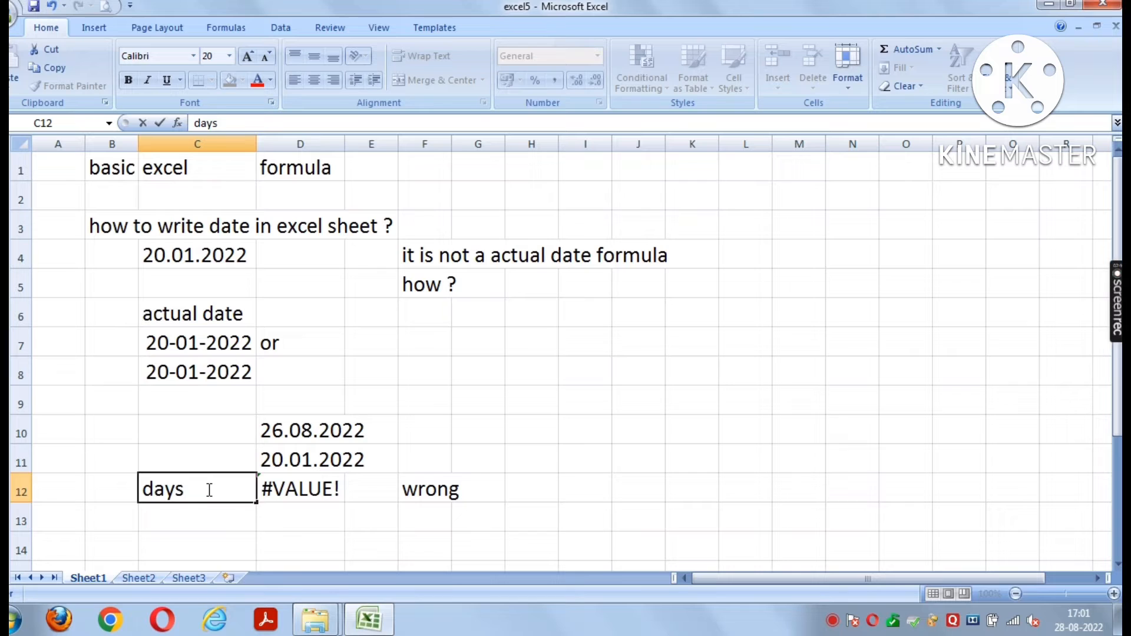
pyautogui.press('Return')
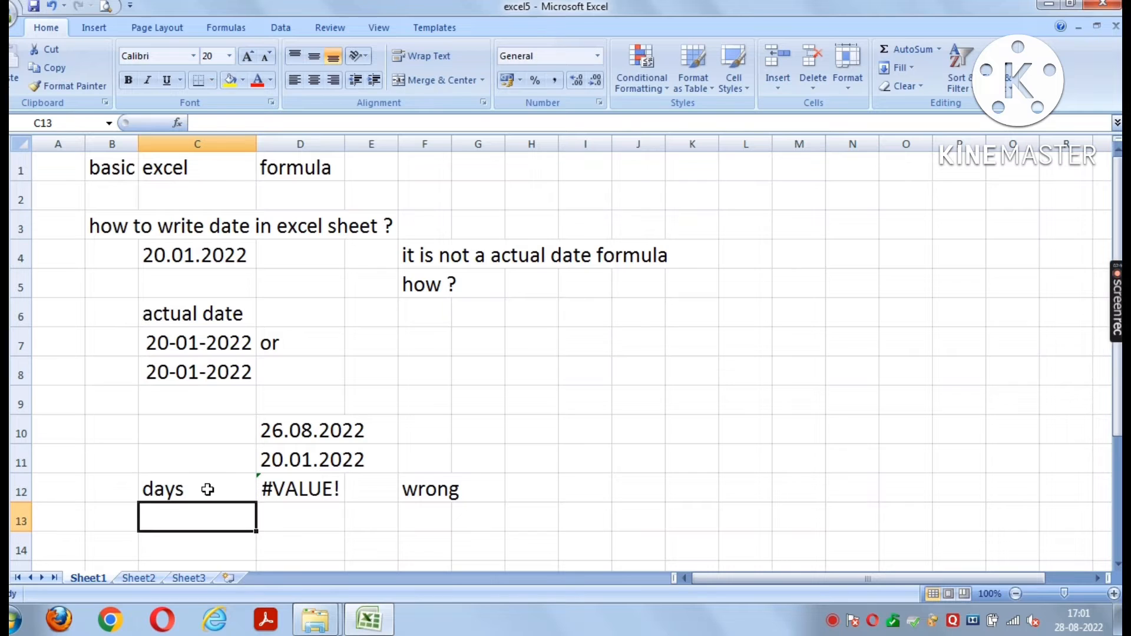
# - Enter the hyphenated dates 26-08-2022 in cell G10 and 20-01-2022 in cell G11
pyautogui.click(282, 494)
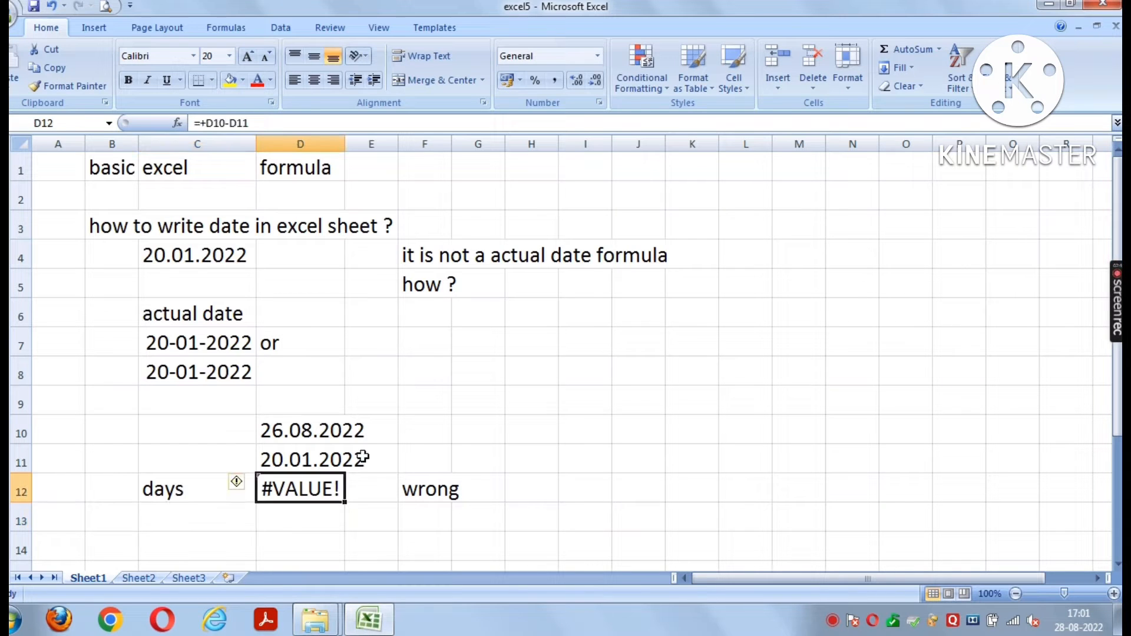
pyautogui.click(507, 429)
pyautogui.click(483, 419)
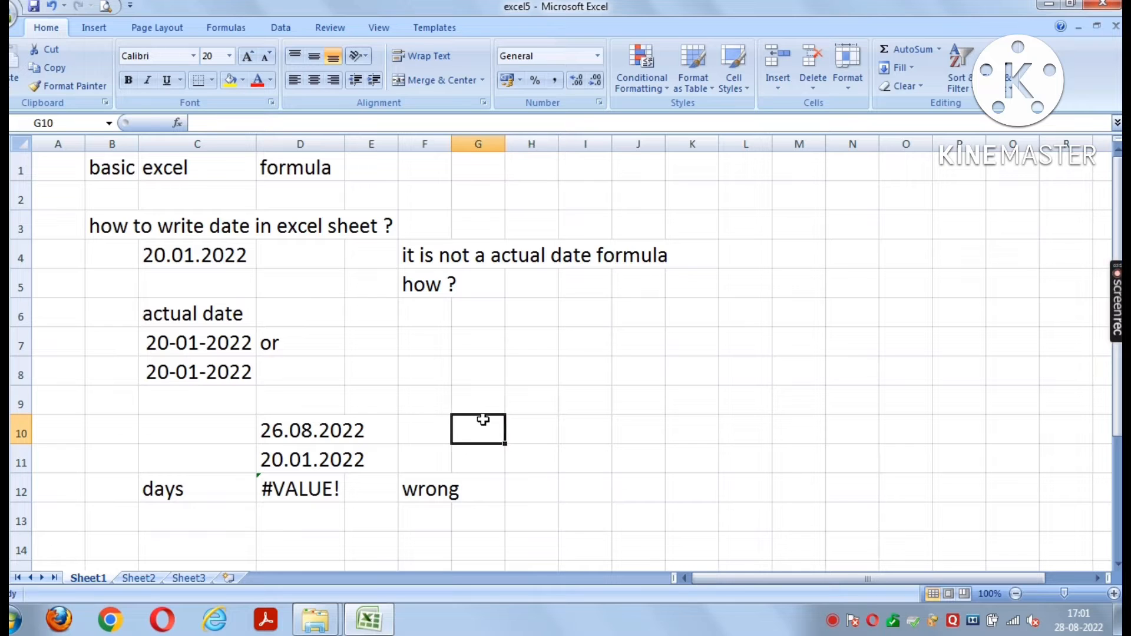
pyautogui.write('26-08-2022')
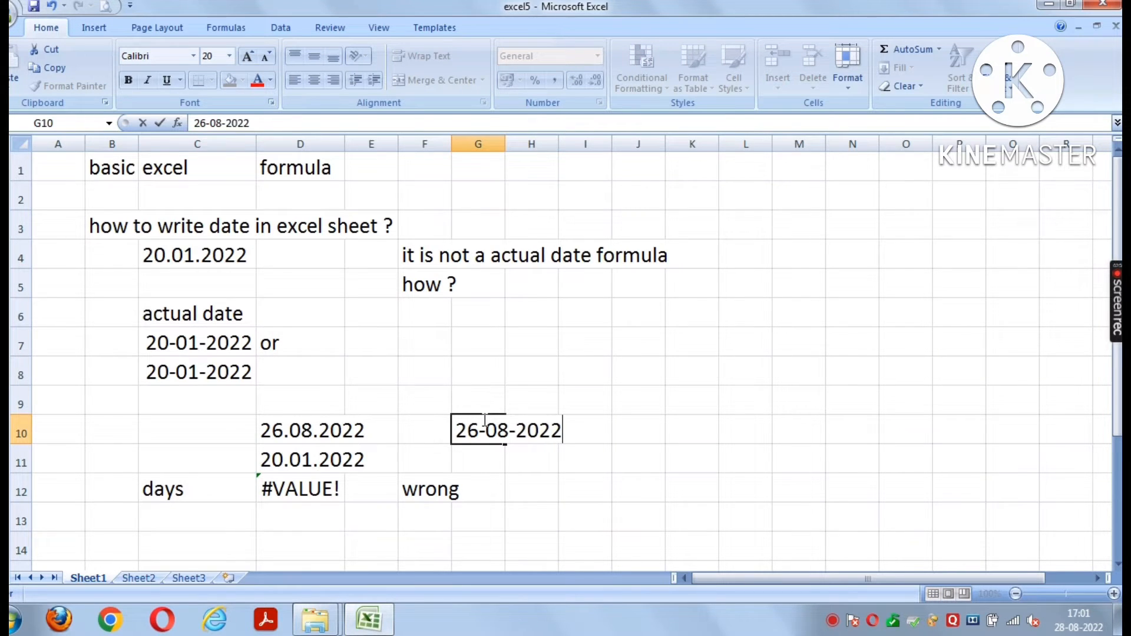
pyautogui.press('Return')
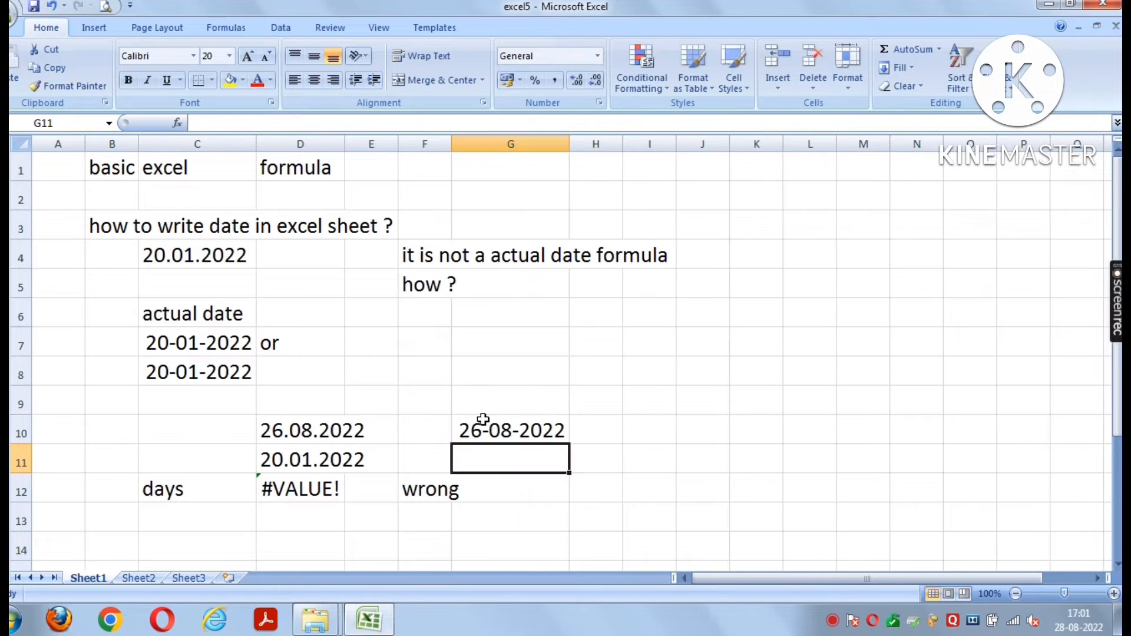
pyautogui.write('20-')
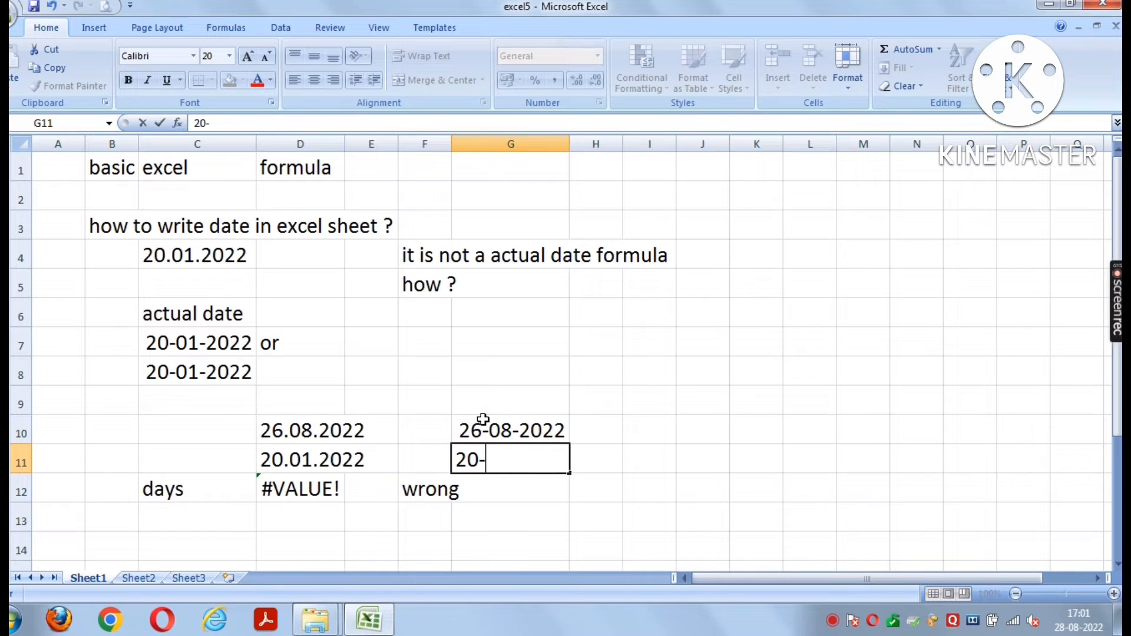
pyautogui.write('01-2022')
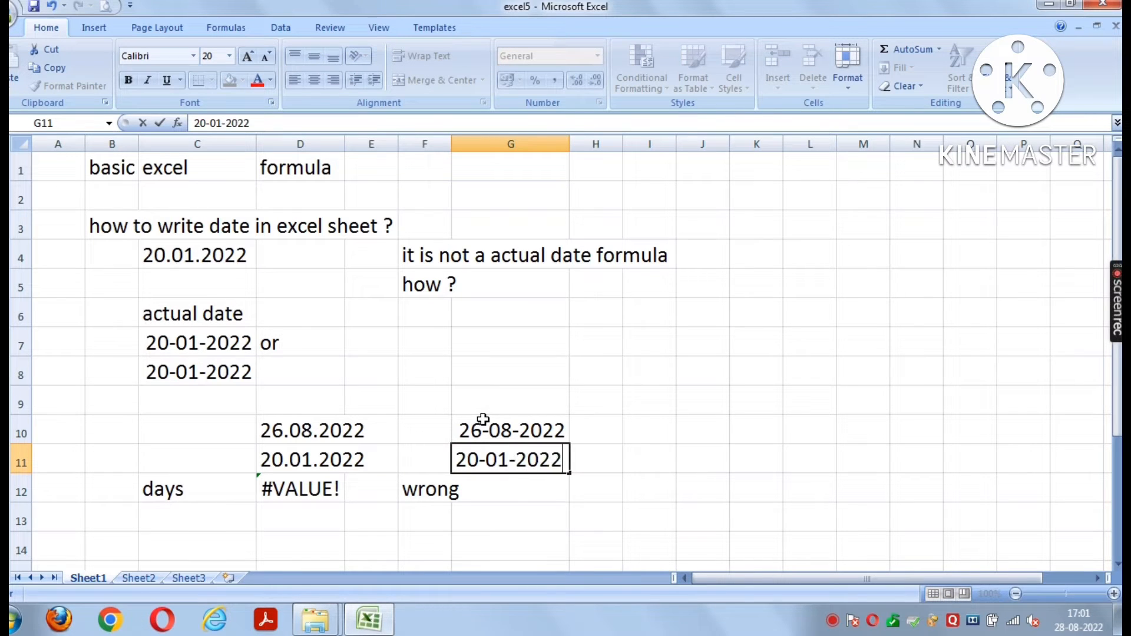
pyautogui.press('Return')
# - Enter the formula +G10-G11 in cell G12 to subtract the two hyphenated dates
pyautogui.write('+')
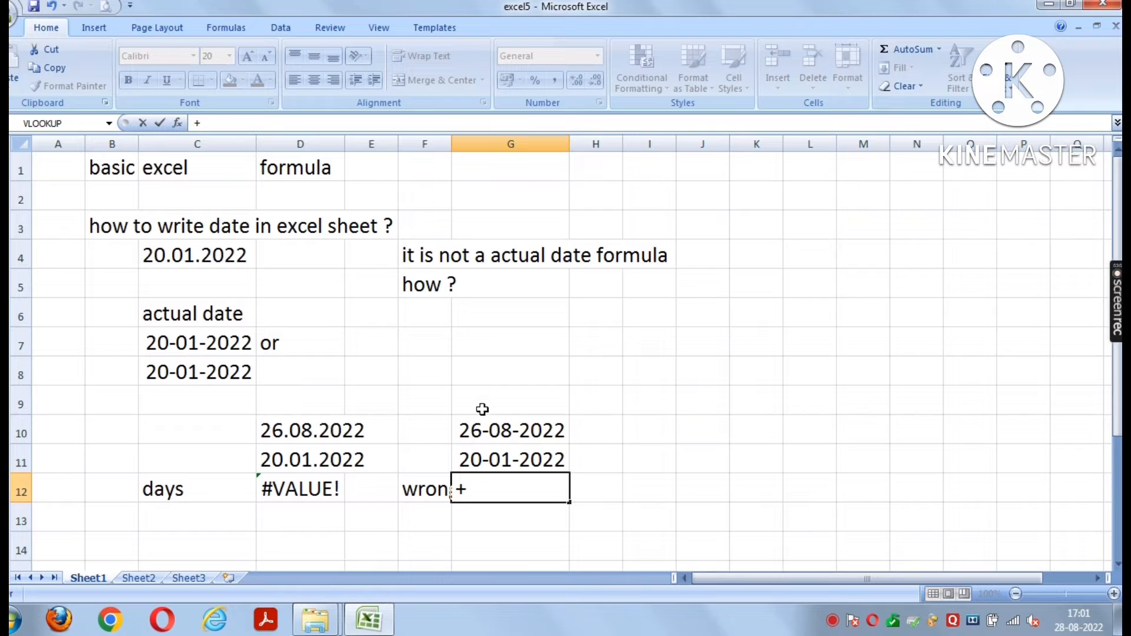
pyautogui.click(483, 433)
pyautogui.write('-')
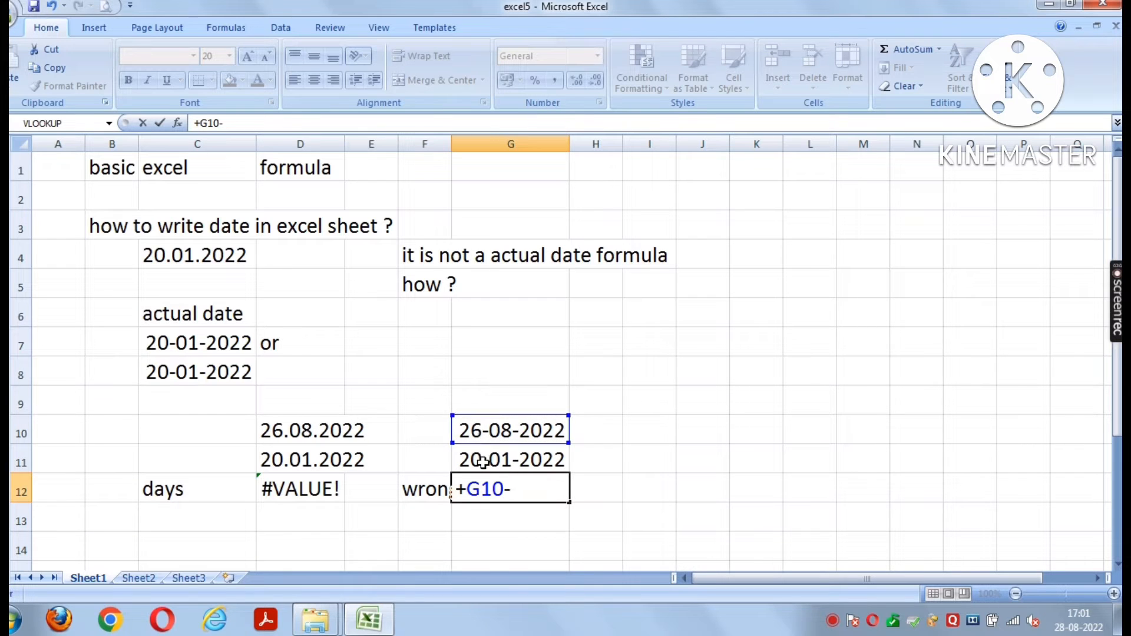
pyautogui.click(483, 462)
pyautogui.press('Return')
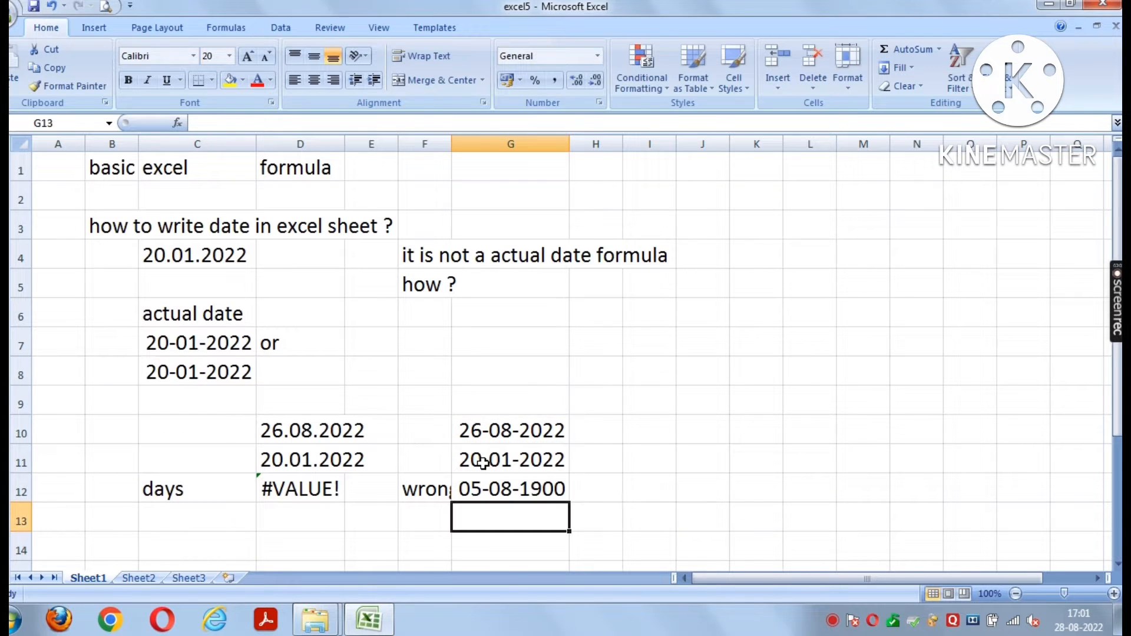
# - Change the number format of cell G12 to General so the date difference displays as a number
pyautogui.click(501, 491)
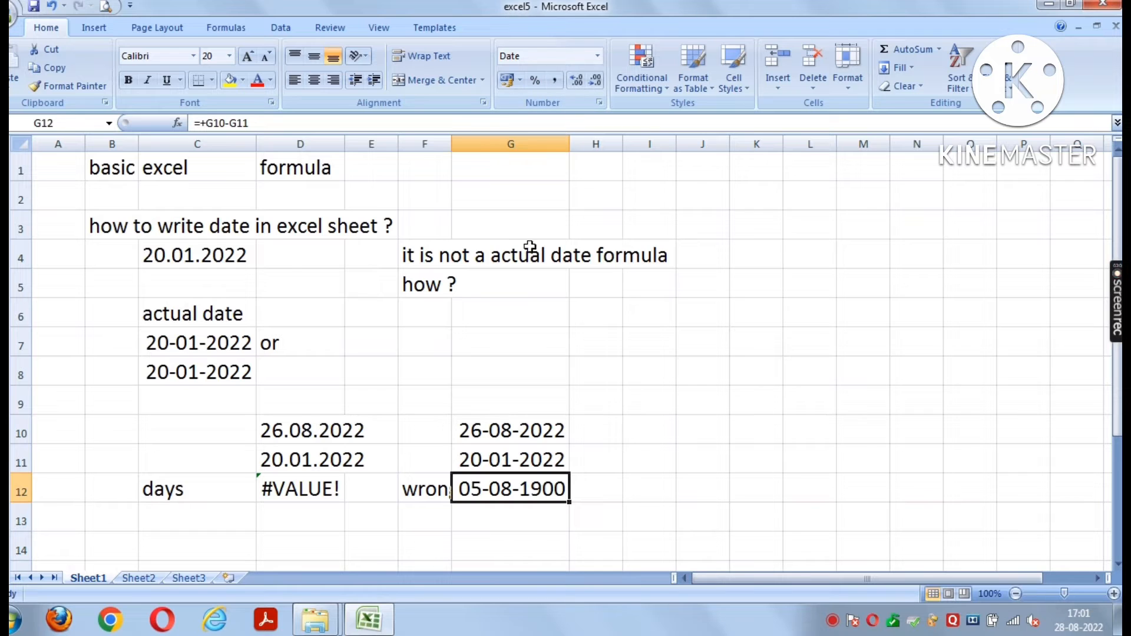
pyautogui.click(850, 86)
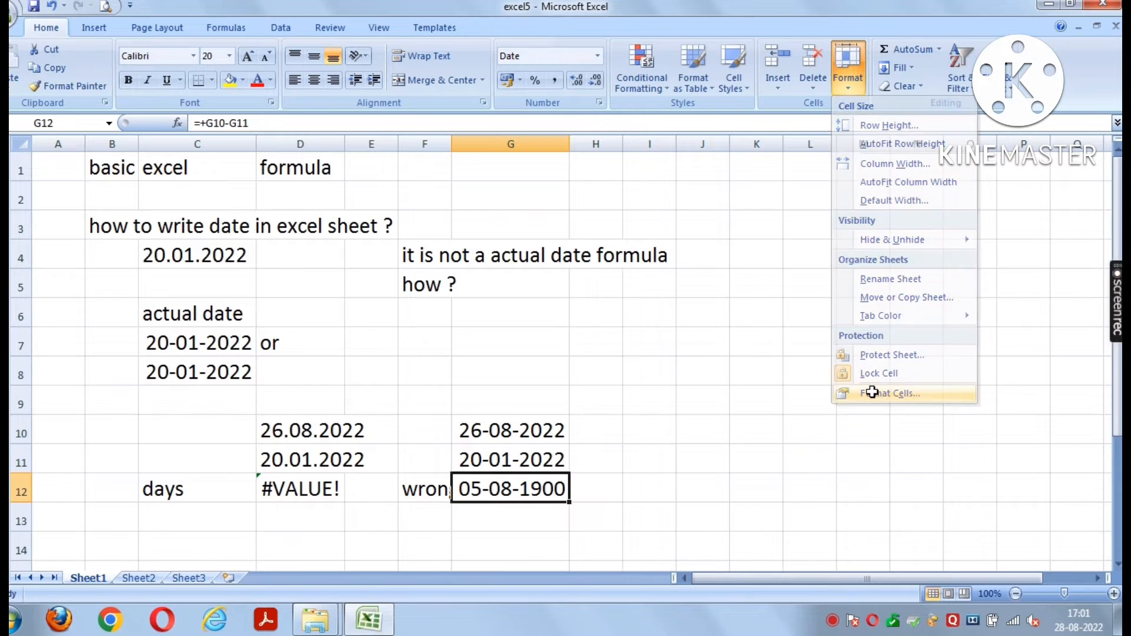
pyautogui.click(876, 394)
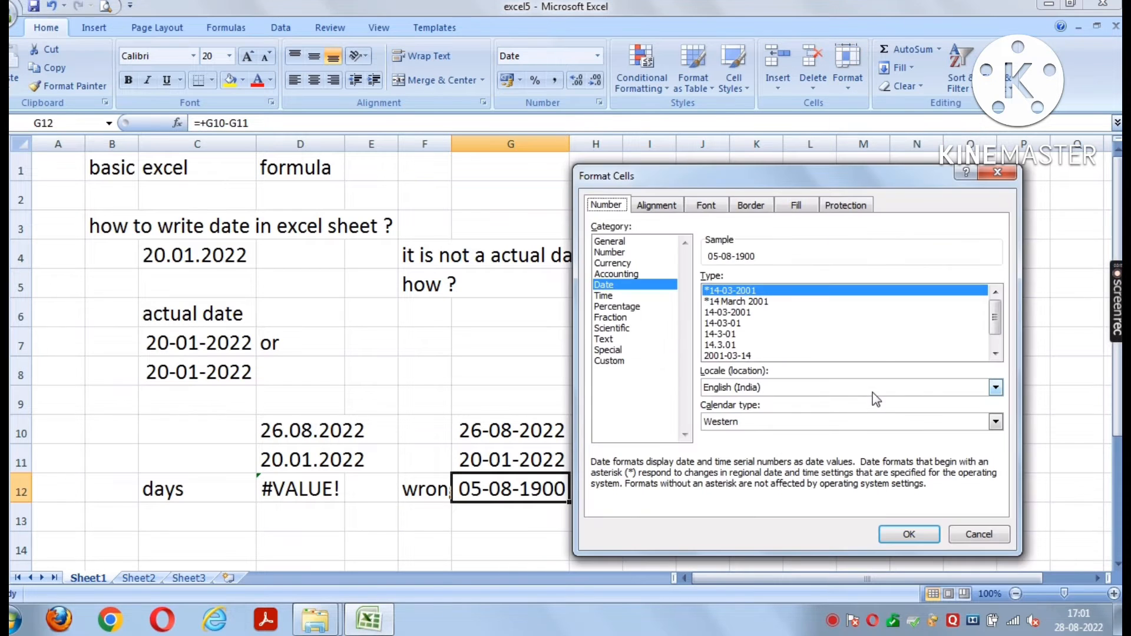
pyautogui.click(628, 242)
pyautogui.click(896, 535)
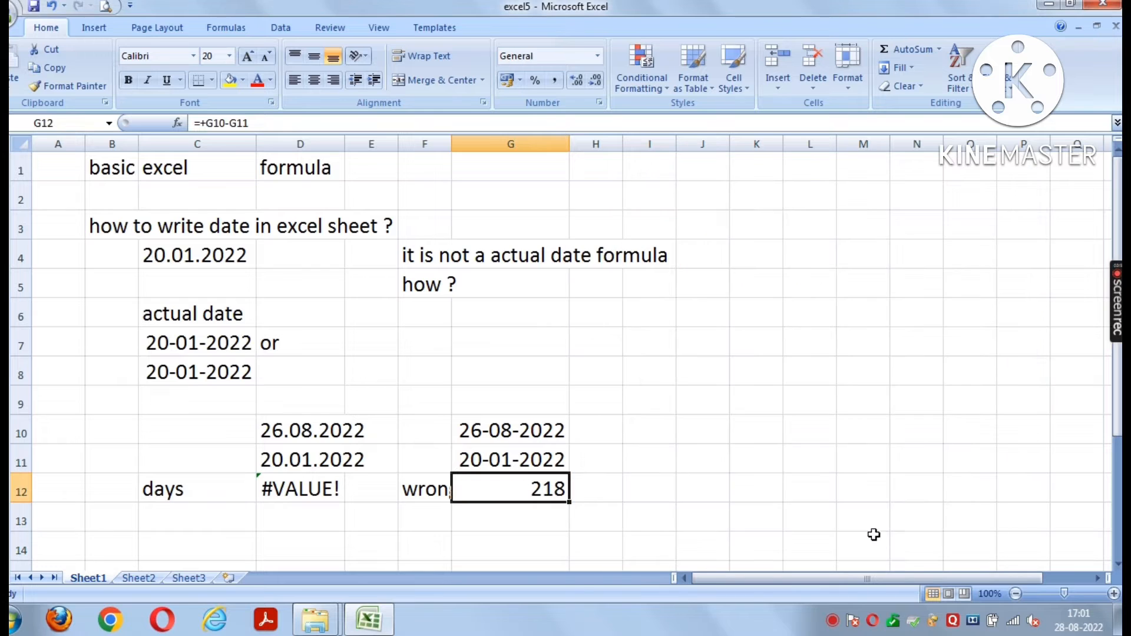
# - Write the unit "days" in cell H12, next to the hyphenated-date difference
pyautogui.click(592, 497)
pyautogui.write('days')
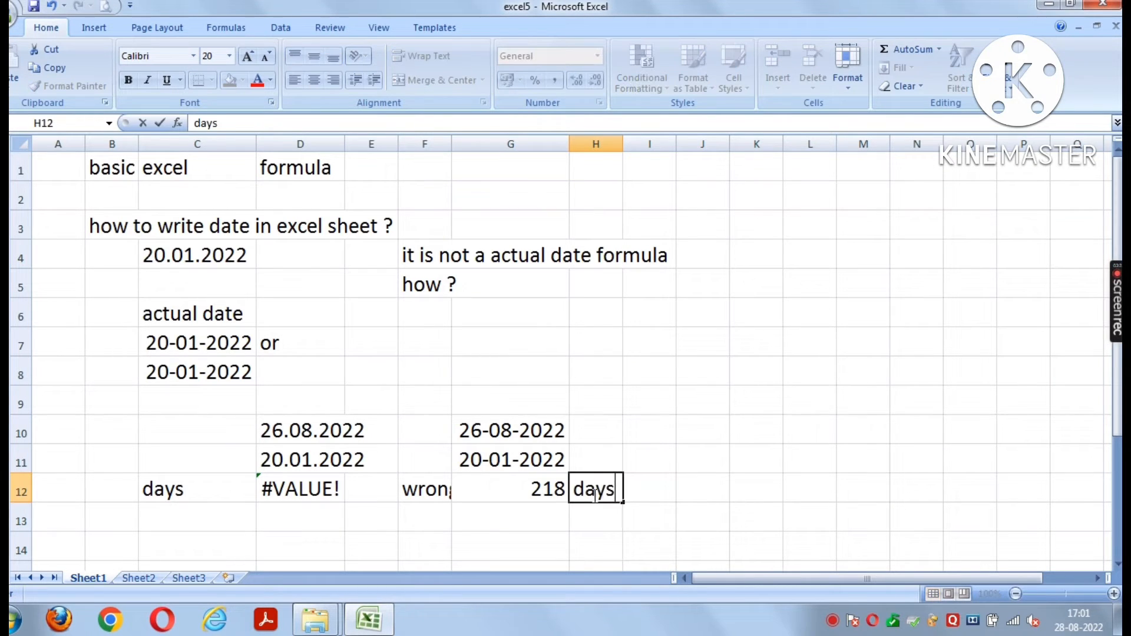
pyautogui.press('Return')
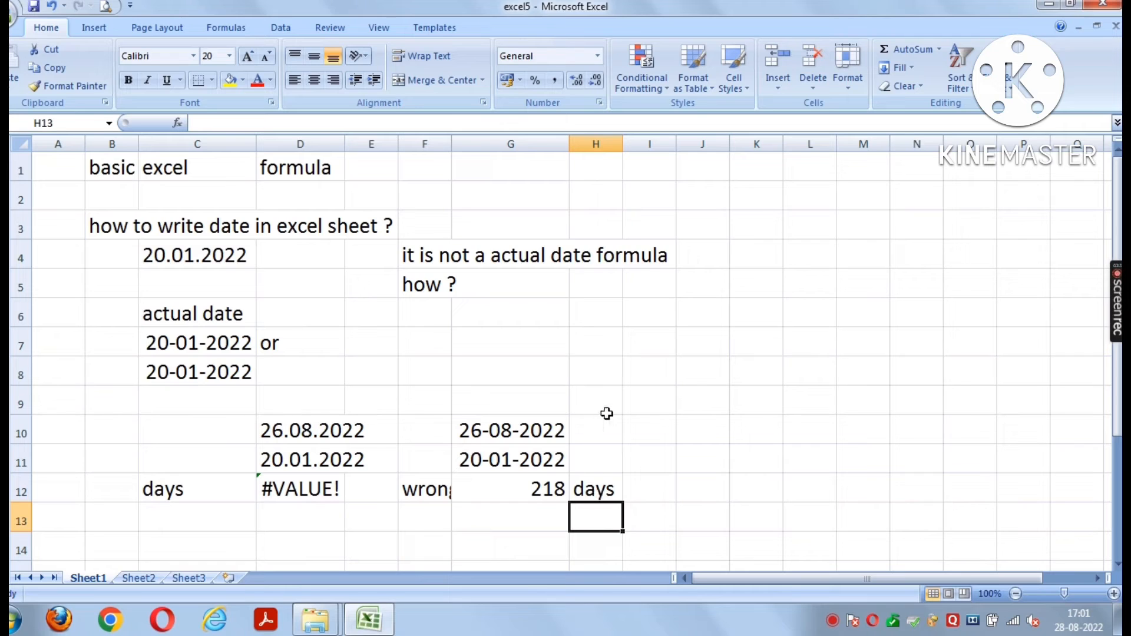
# - Mark the hyphenated date example as right by writing "correct" in cell I10
pyautogui.click(636, 450)
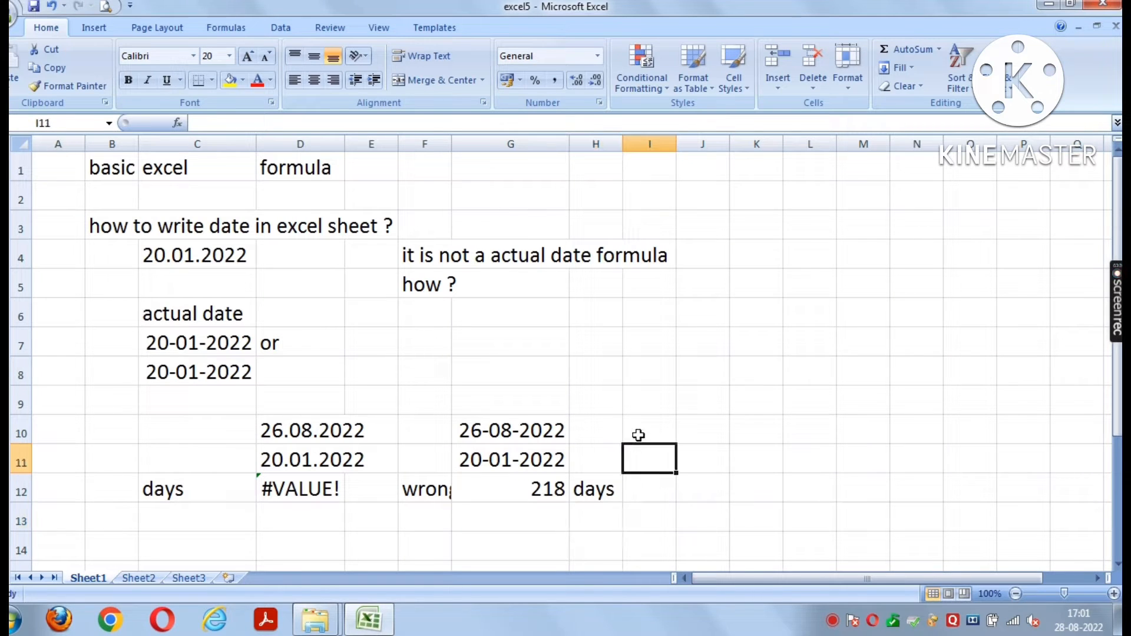
pyautogui.click(641, 428)
pyautogui.write('co')
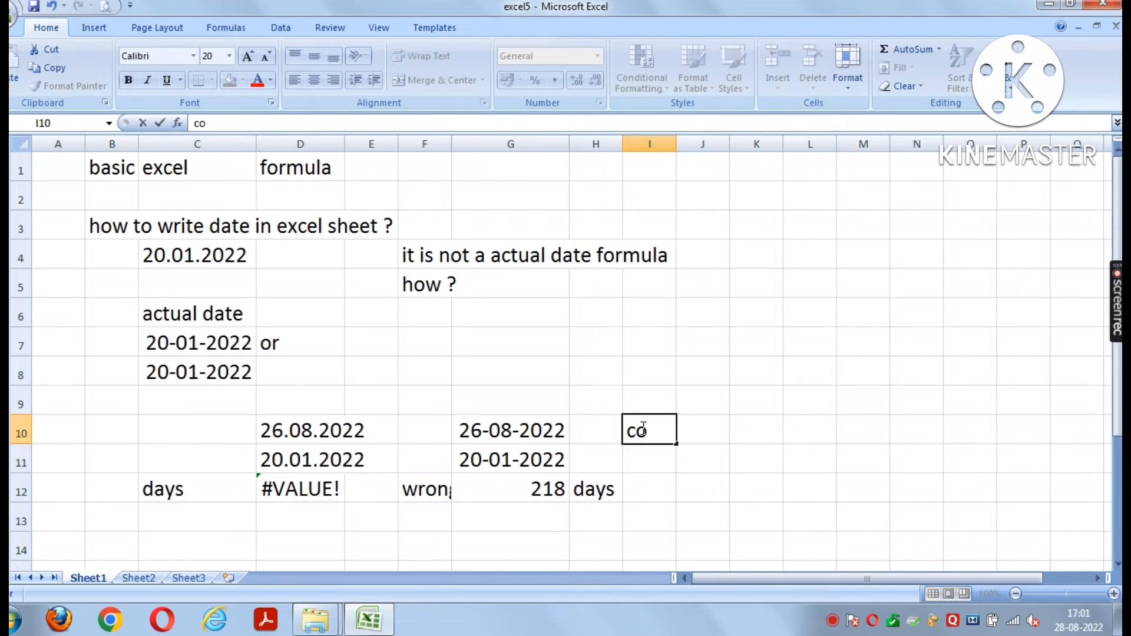
pyautogui.write('rrect')
pyautogui.press('Return')
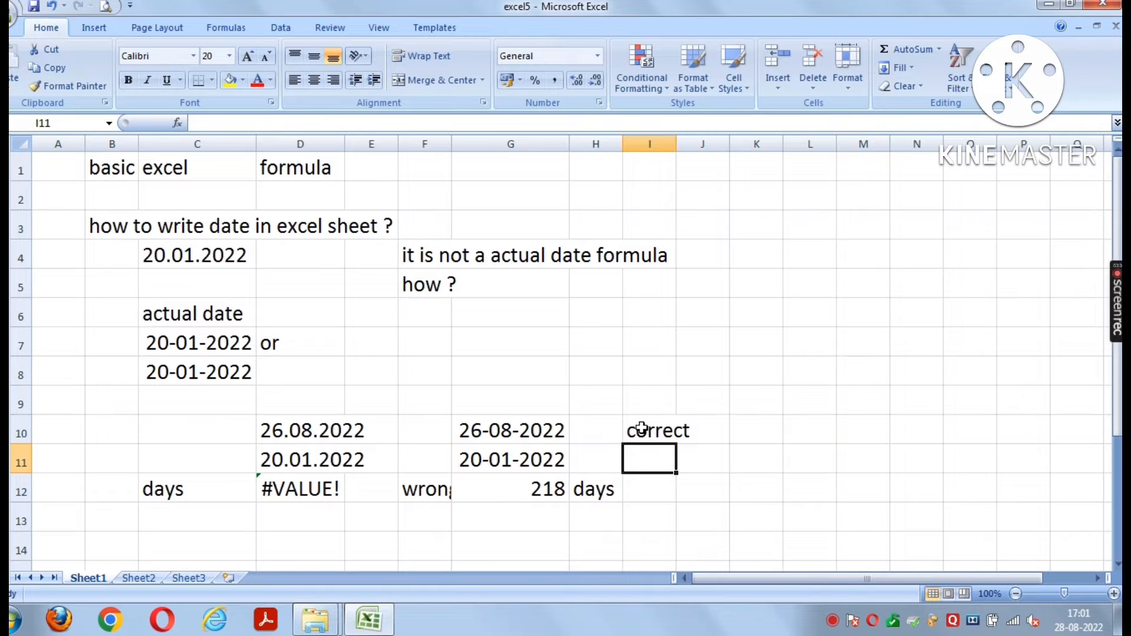
pyautogui.click(486, 366)
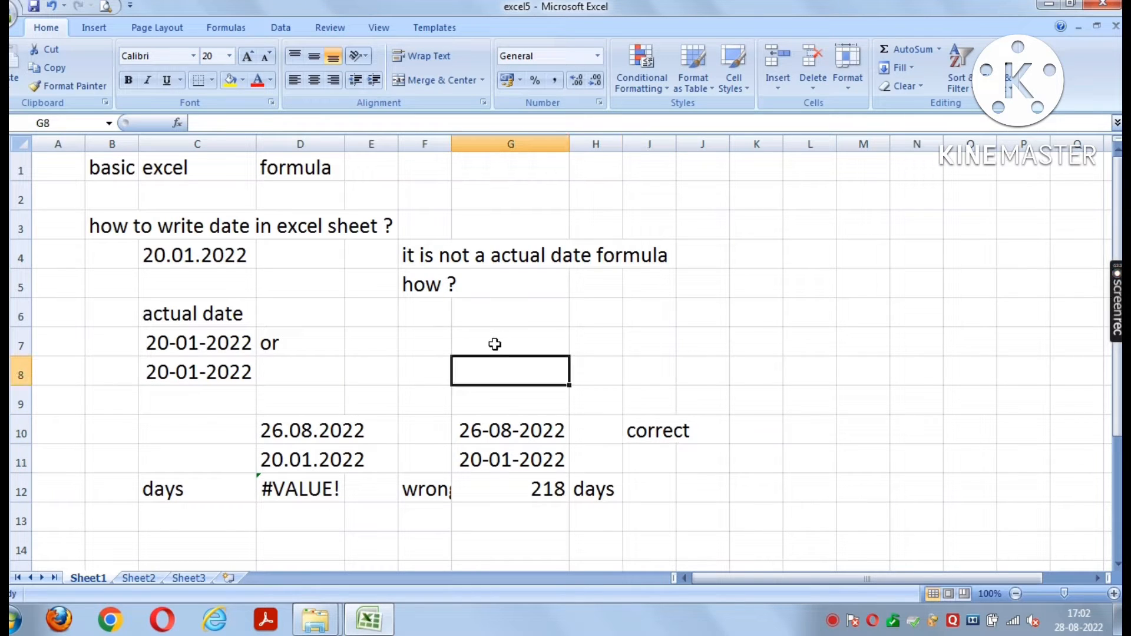
# - Enter the dates 26/08/2022 in cell G7 and 20/01/2022 in cell G8 using slashes
pyautogui.click(495, 344)
pyautogui.write('26/0')
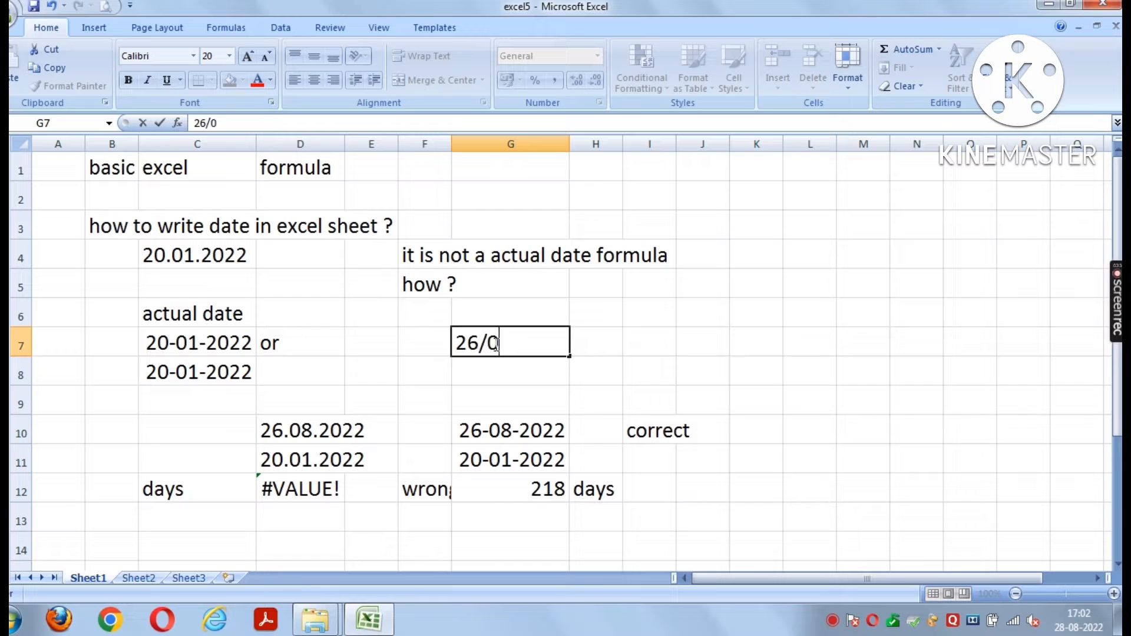
pyautogui.write('8/2022')
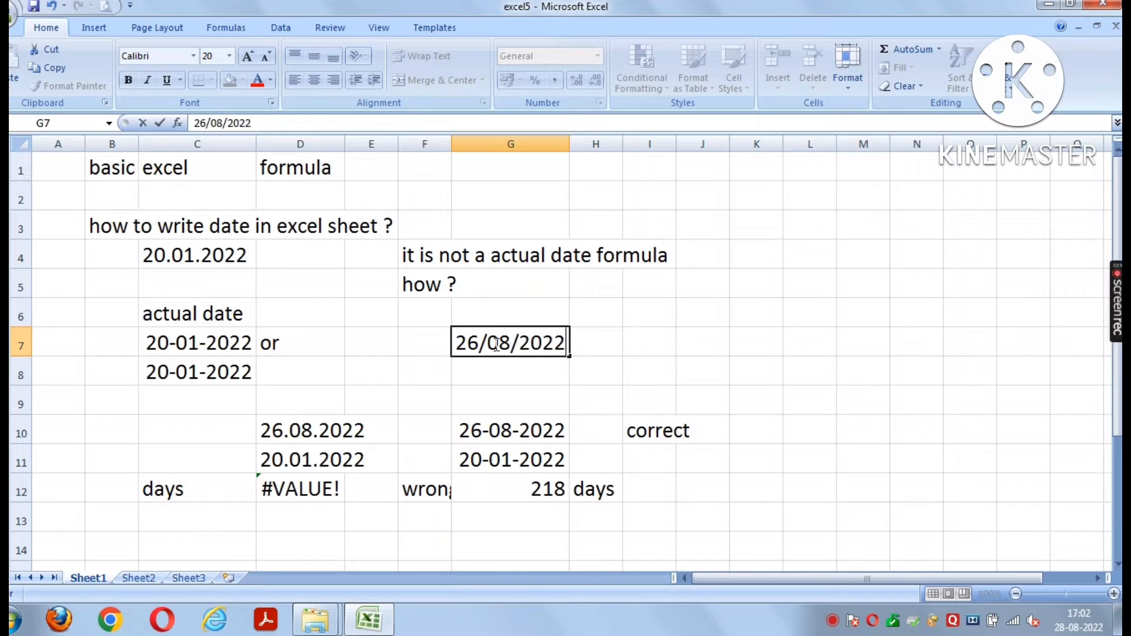
pyautogui.press('Return')
pyautogui.write('20')
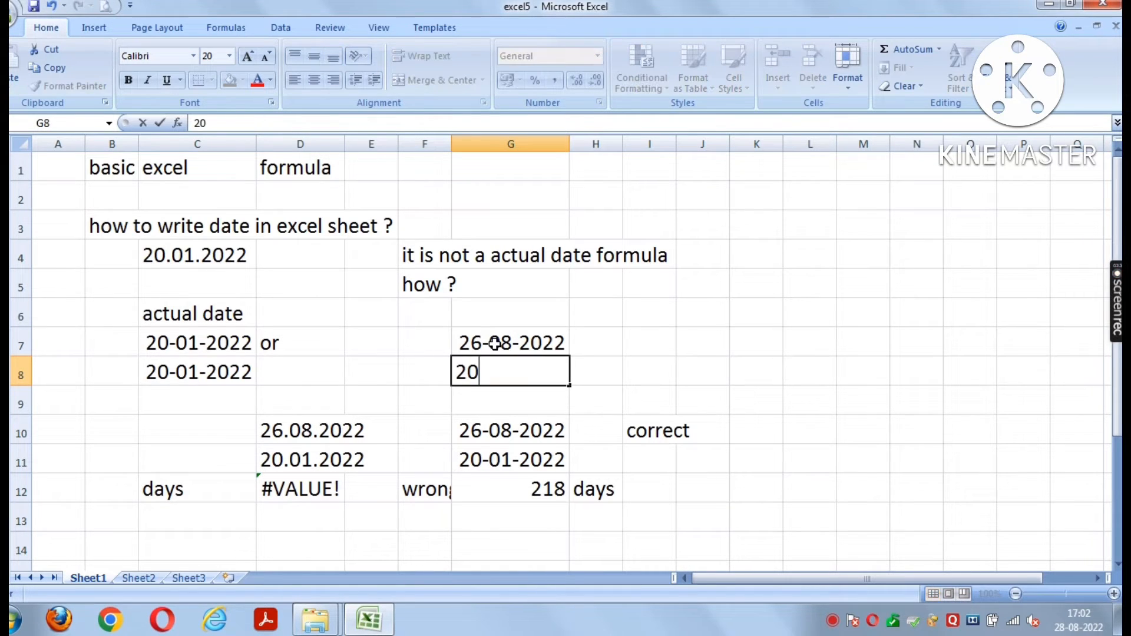
pyautogui.write('/01/2022')
pyautogui.press('Return')
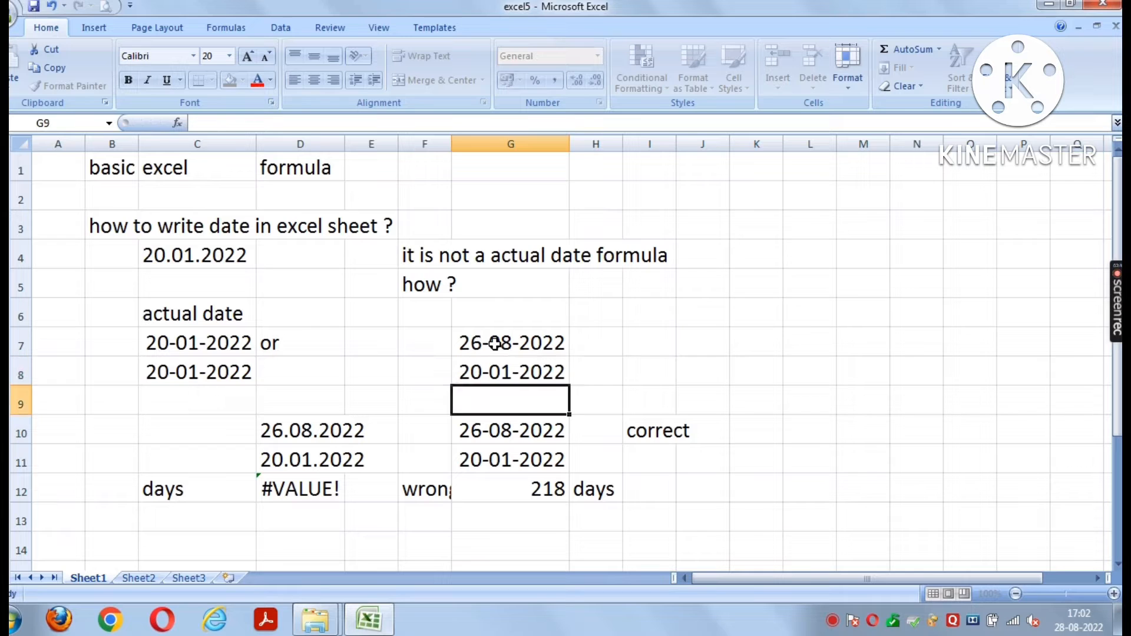
# - Enter the formula +G7-G8 in cell G9 to subtract the two slash-entered dates
pyautogui.write('+')
pyautogui.click(496, 346)
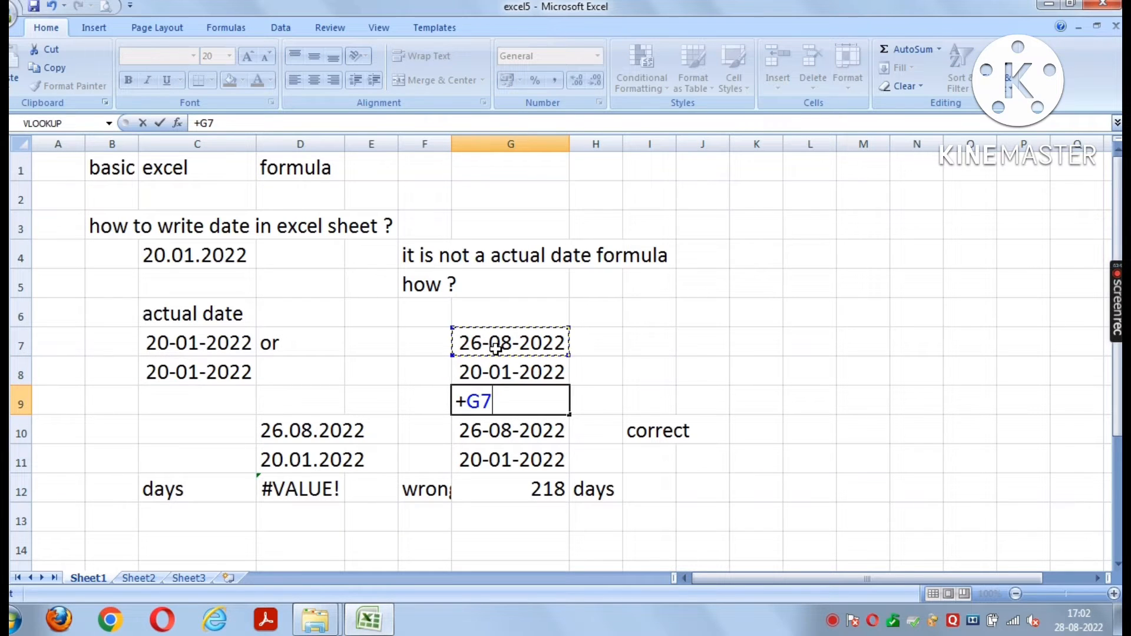
pyautogui.write('-')
pyautogui.click(486, 376)
pyautogui.press('Return')
# - Change the number format of cell G9 to General so the difference is shown as a number of days
pyautogui.click(507, 391)
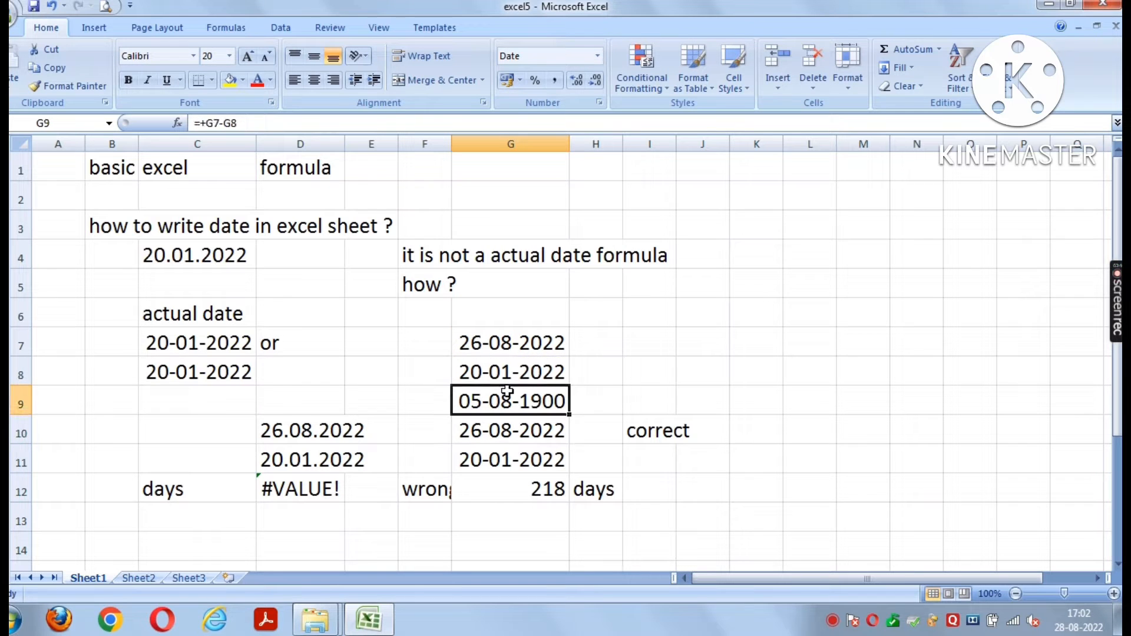
pyautogui.rightClick(507, 393)
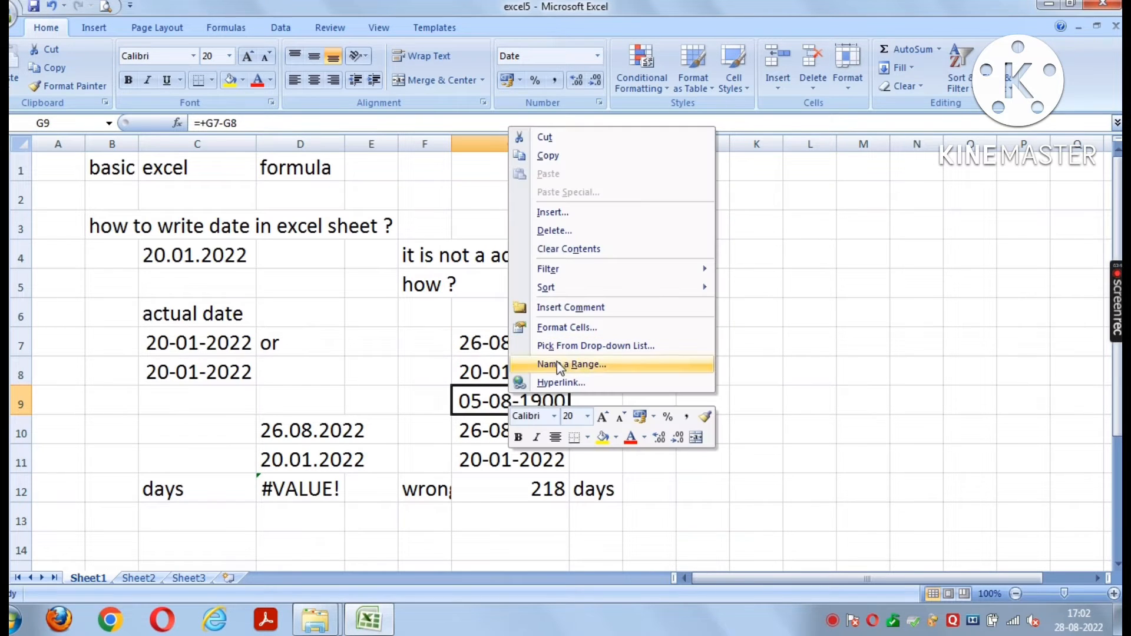
pyautogui.click(570, 328)
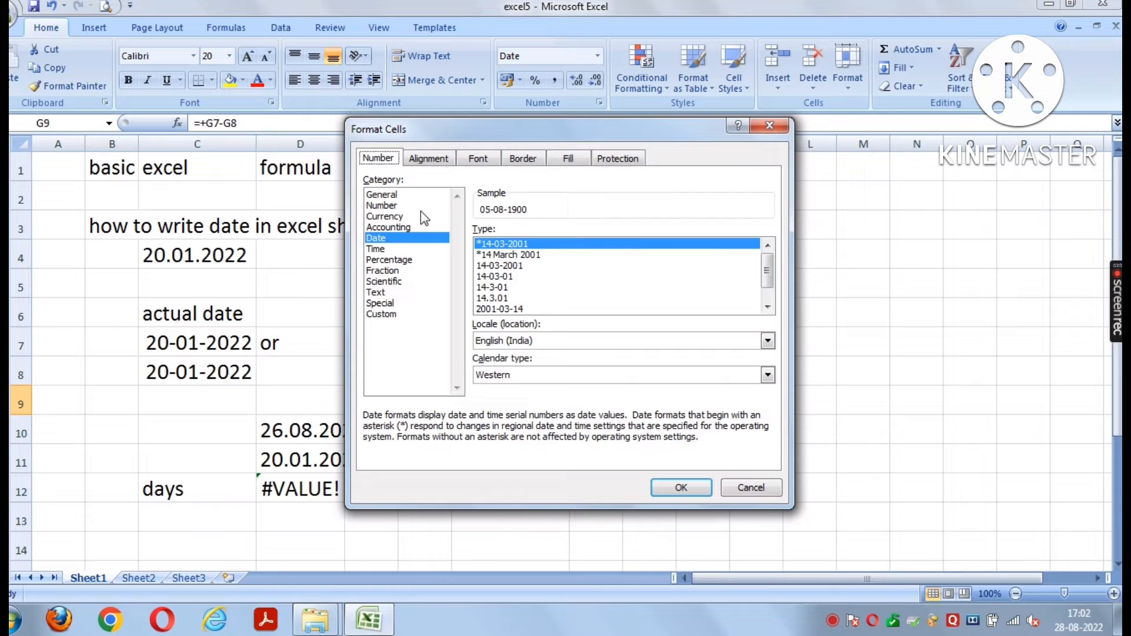
pyautogui.click(392, 196)
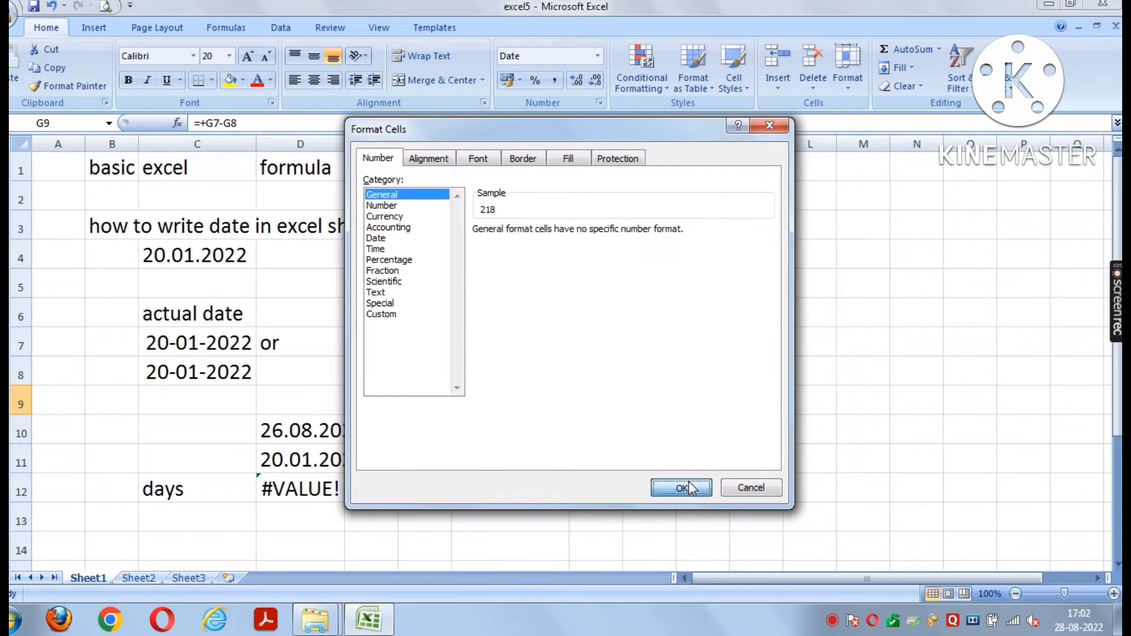
pyautogui.click(686, 483)
pyautogui.click(601, 368)
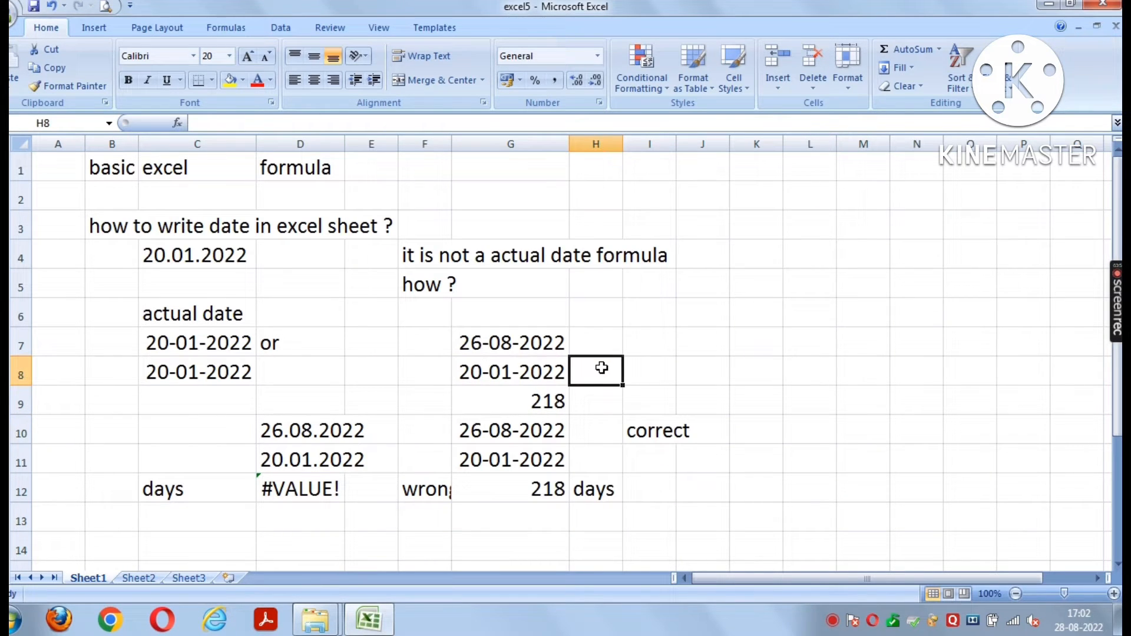
# - Write the heading "generaal question" in cell C14, below the date examples
pyautogui.click(412, 348)
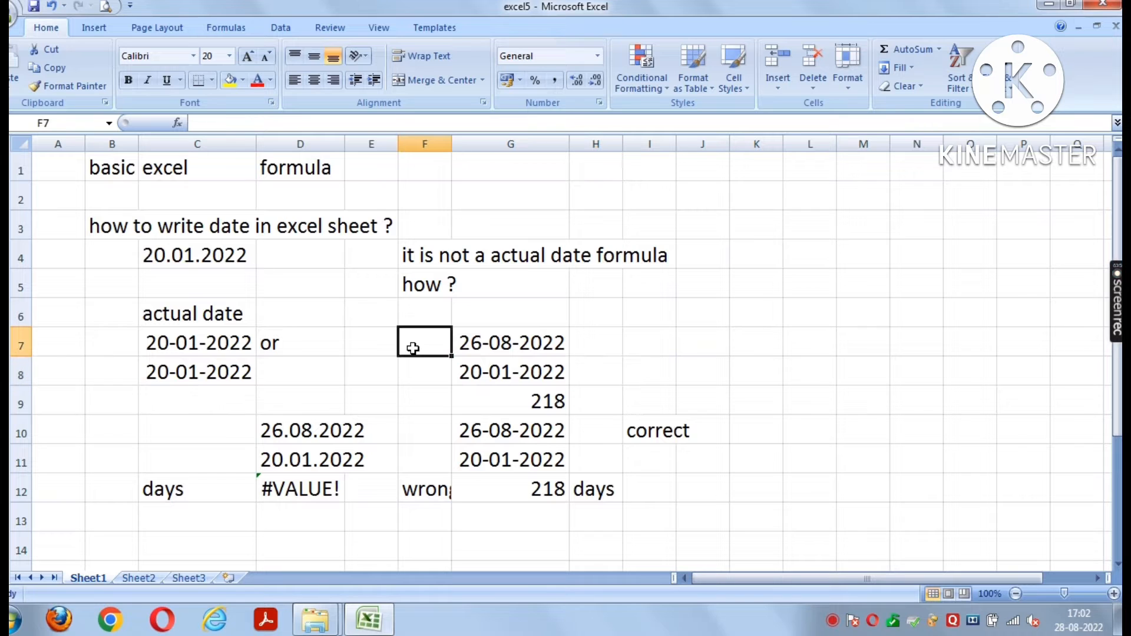
pyautogui.press('Down')
pyautogui.press('Down')
pyautogui.press('Down')
pyautogui.press('Down')
pyautogui.press('Down')
pyautogui.press('Down')
pyautogui.press('Down')
pyautogui.press('Down')
pyautogui.press('Down')
pyautogui.press('Down')
pyautogui.press('Down')
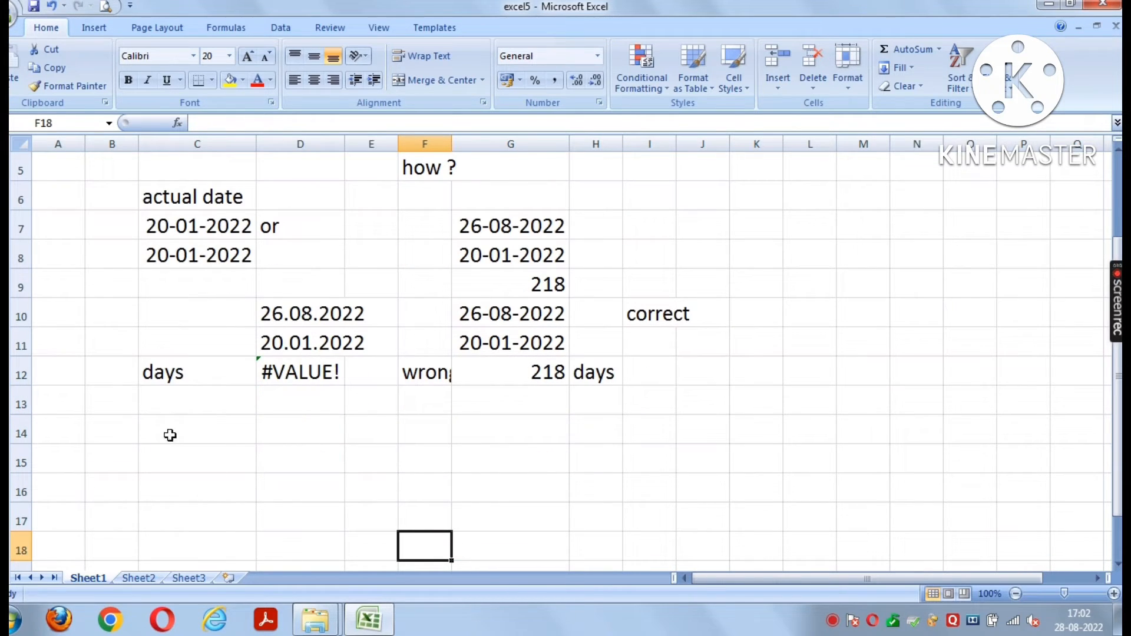
pyautogui.click(183, 434)
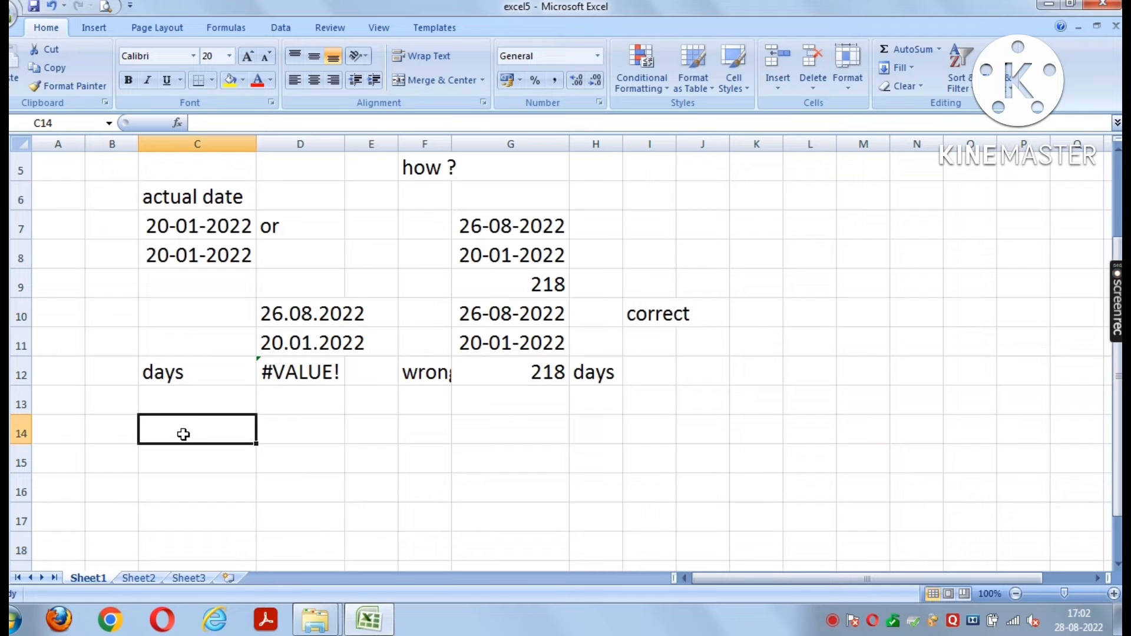
pyautogui.write('gne')
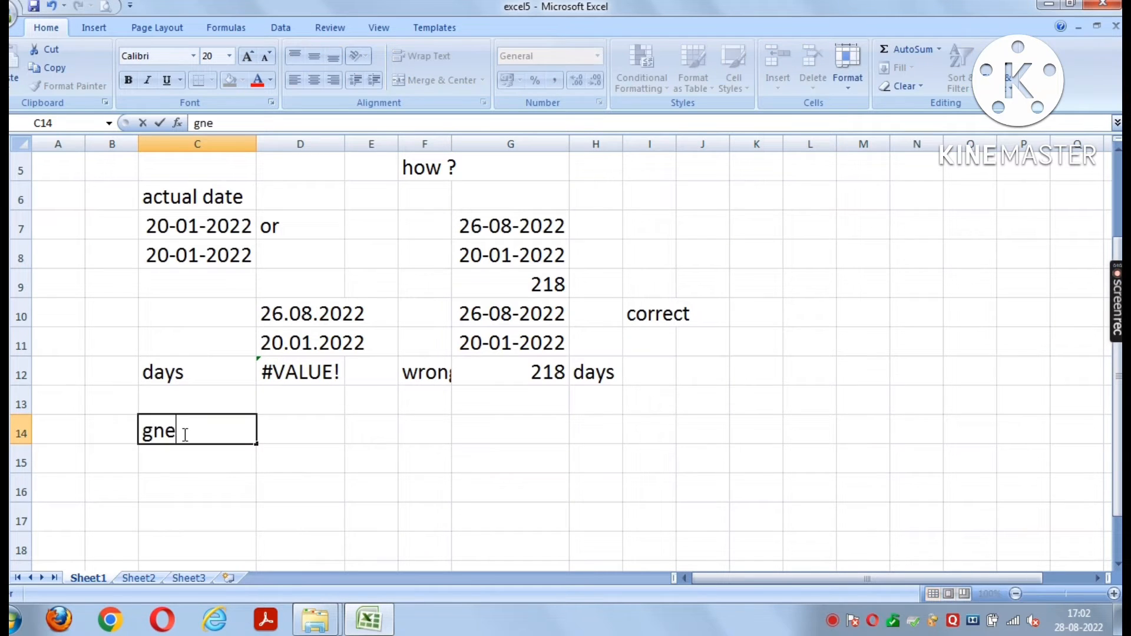
pyautogui.press('BackSpace')
pyautogui.press('BackSpace')
pyautogui.write('enerl')
pyautogui.press('BackSpace')
pyautogui.write('aal quest')
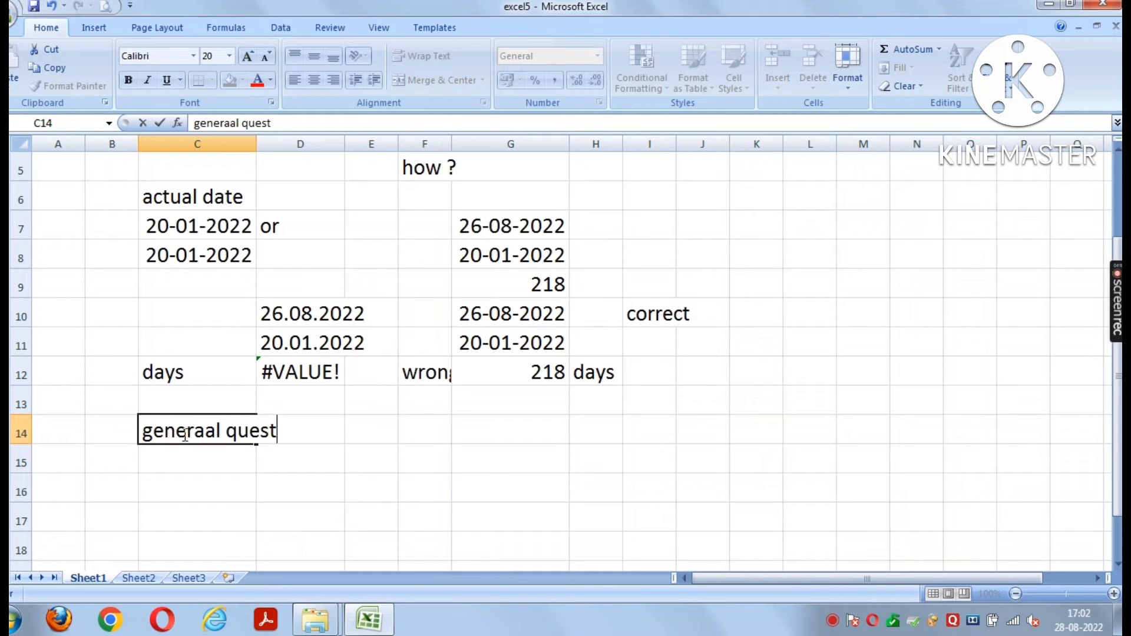
pyautogui.write('ion')
pyautogui.press('BackSpace')
pyautogui.write('n')
pyautogui.press('Return')
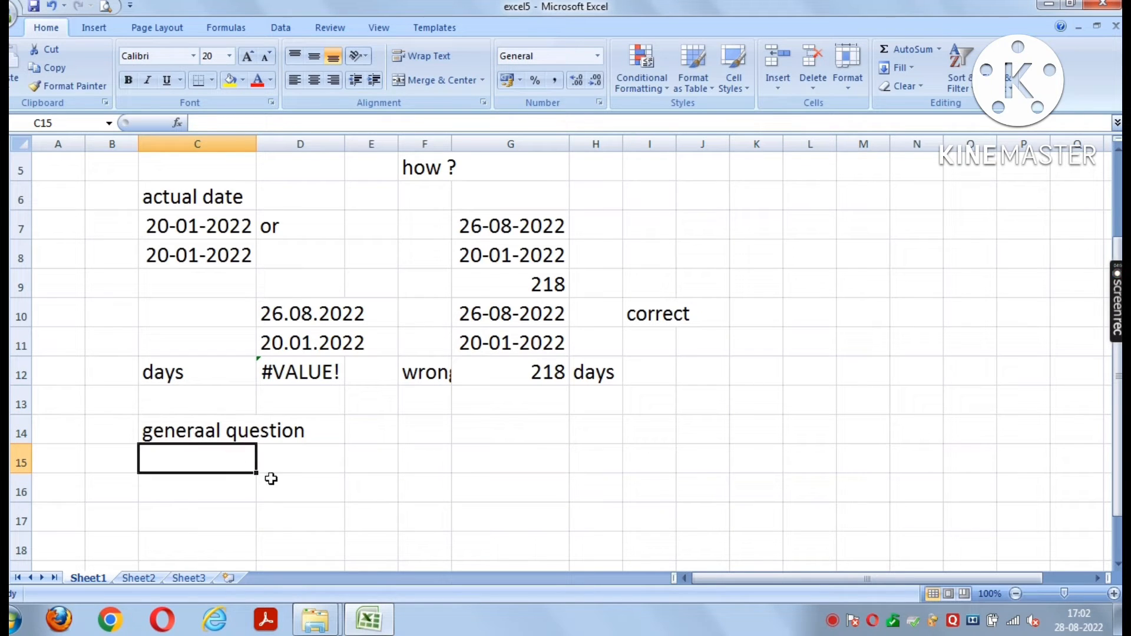
# - Write the question "if we add 1-5 what is total ? Give answer in 10 second" in cell D15
pyautogui.click(295, 463)
pyautogui.write('if ')
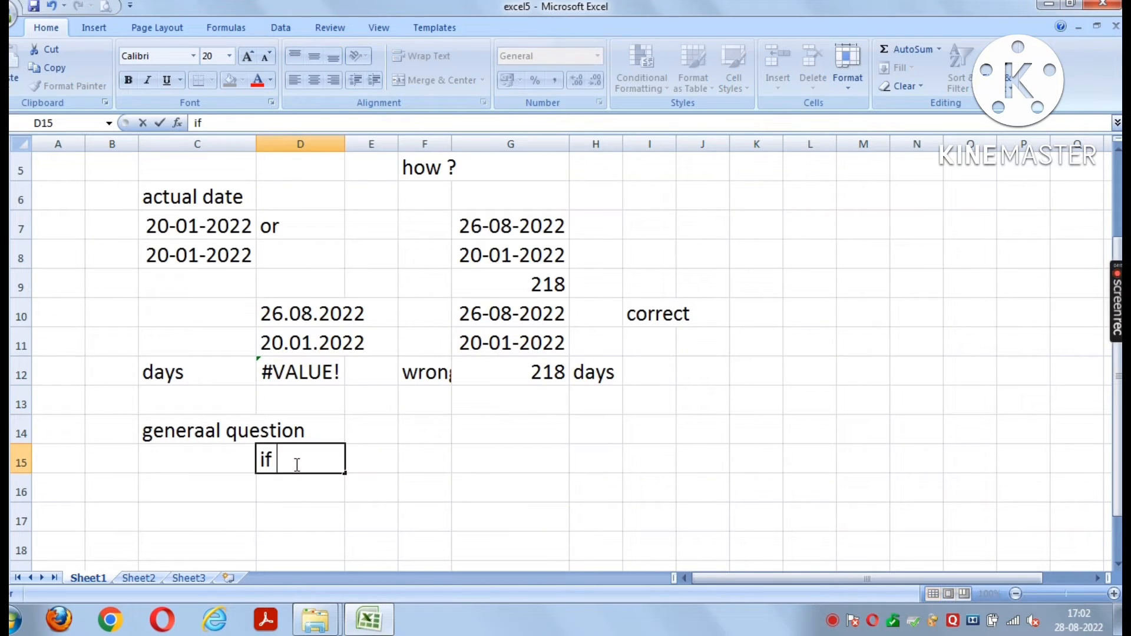
pyautogui.write('we add')
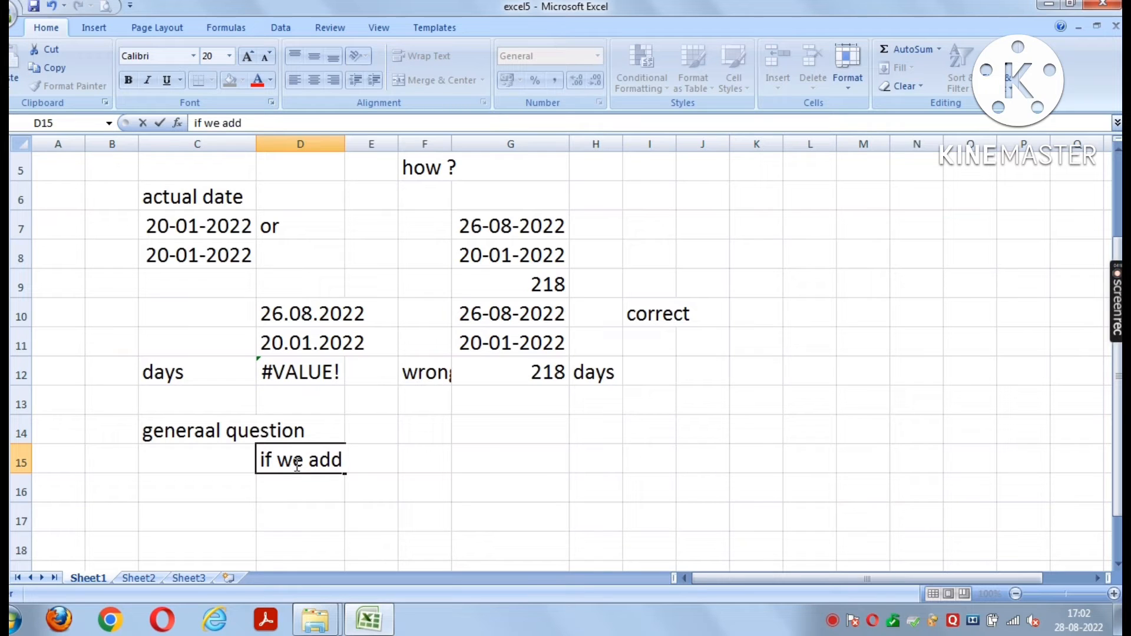
pyautogui.write(' 1-5 wh')
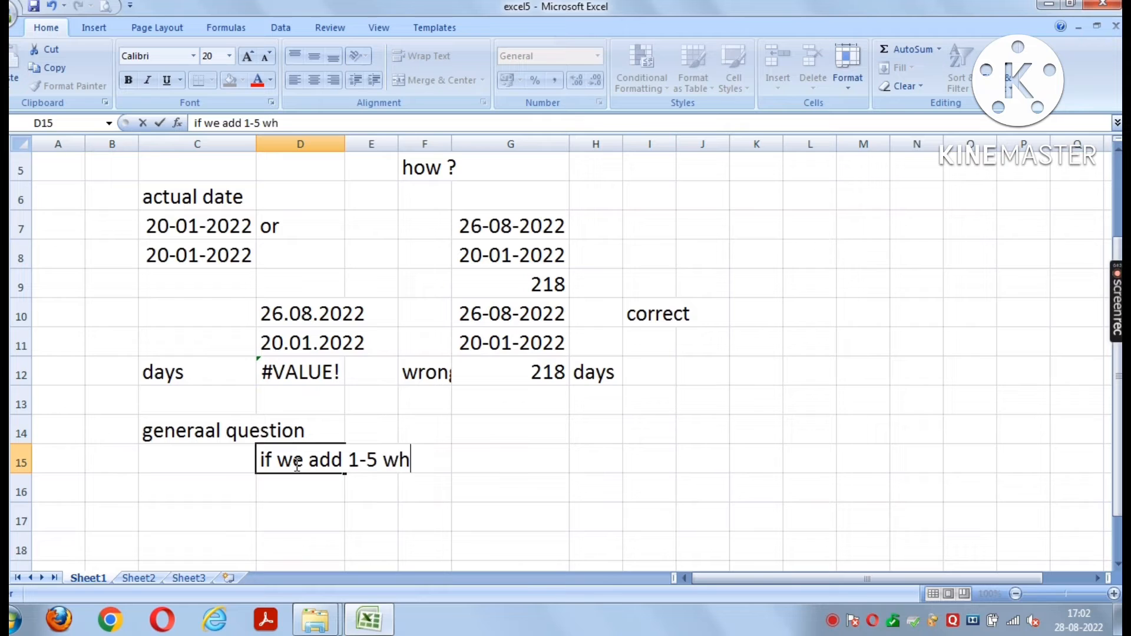
pyautogui.write('at is total ')
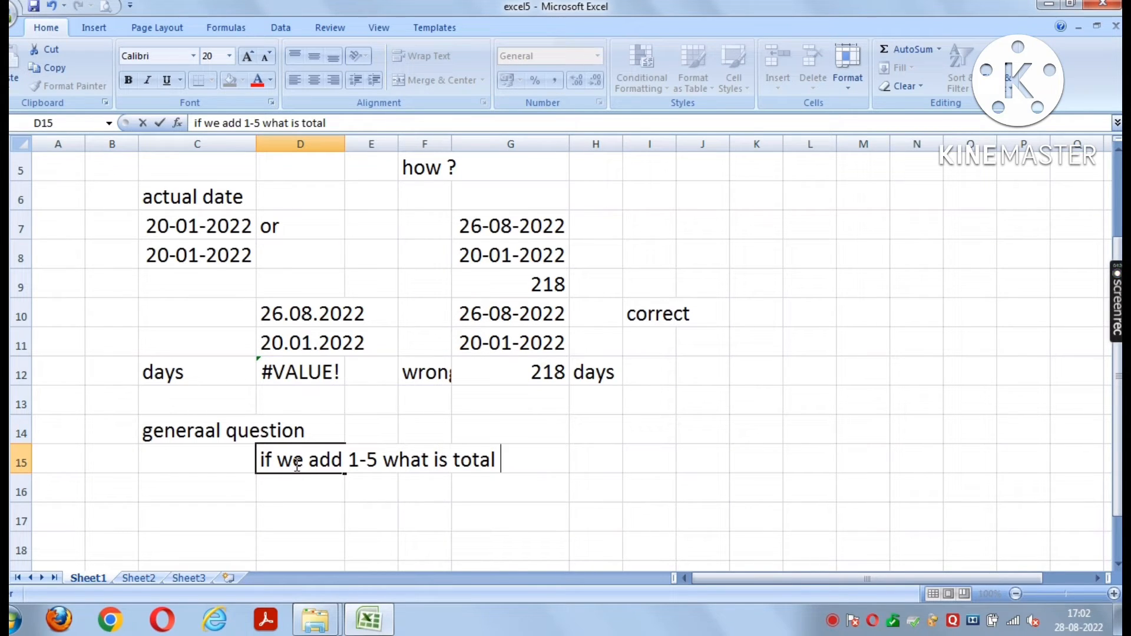
pyautogui.write('?')
pyautogui.press('BackSpace')
pyautogui.write('? I just ')
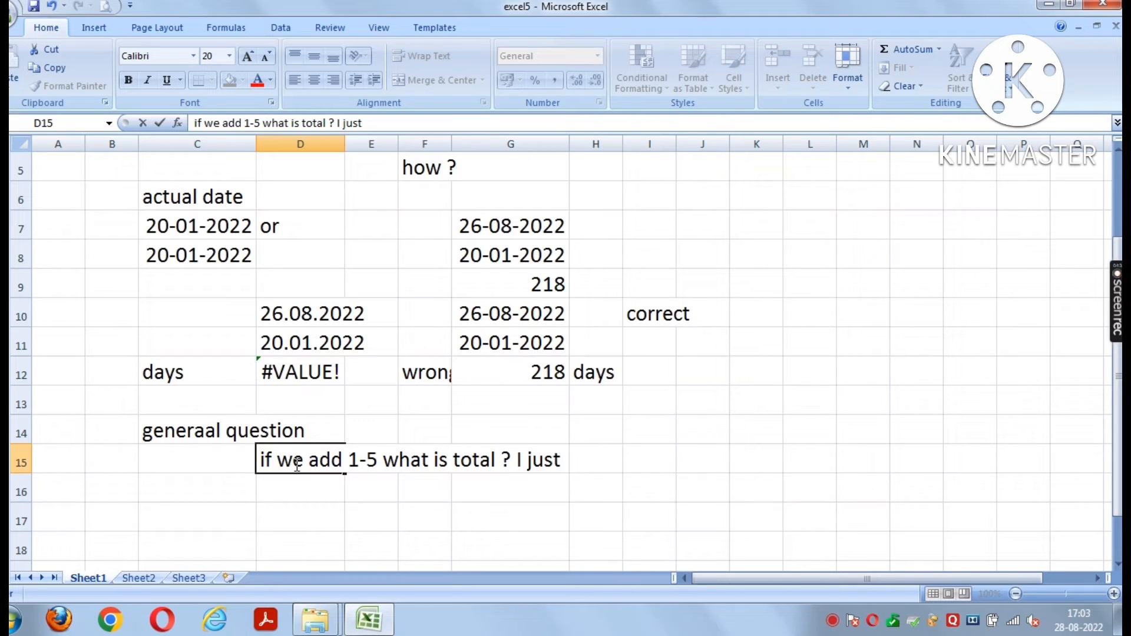
pyautogui.write('10')
pyautogui.press('BackSpace')
pyautogui.press('BackSpace')
pyautogui.press('BackSpace')
pyautogui.press('BackSpace')
pyautogui.press('BackSpace')
pyautogui.press('BackSpace')
pyautogui.press('BackSpace')
pyautogui.press('BackSpace')
pyautogui.press('BackSpace')
pyautogui.write('gove')
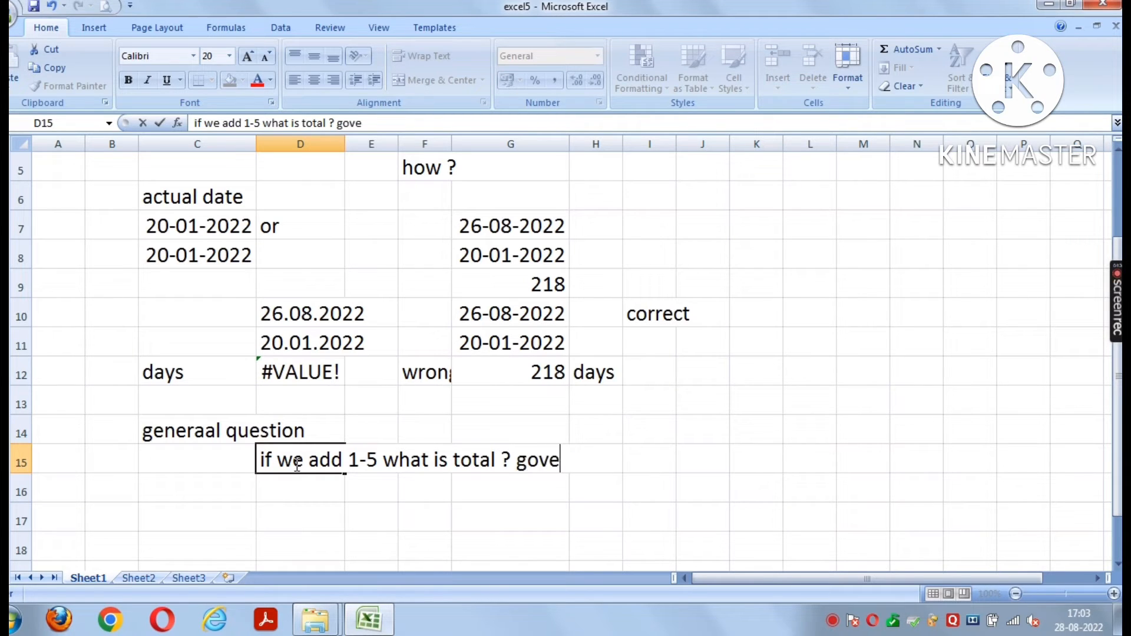
pyautogui.press('BackSpace')
pyautogui.press('BackSpace')
pyautogui.press('BackSpace')
pyautogui.write('ive a')
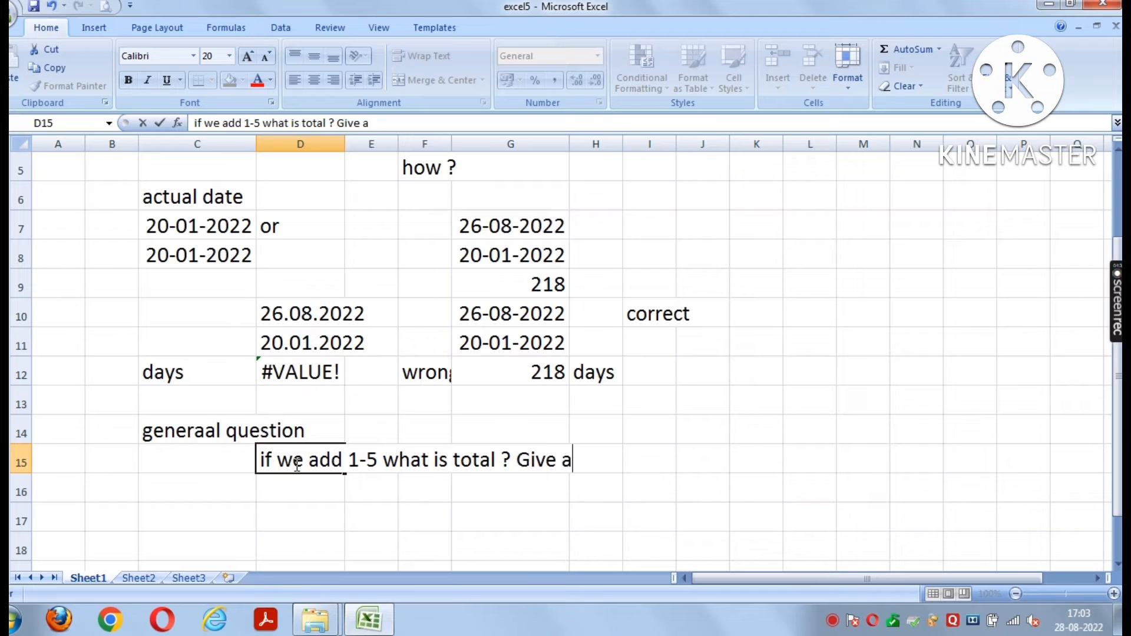
pyautogui.write('nswer ')
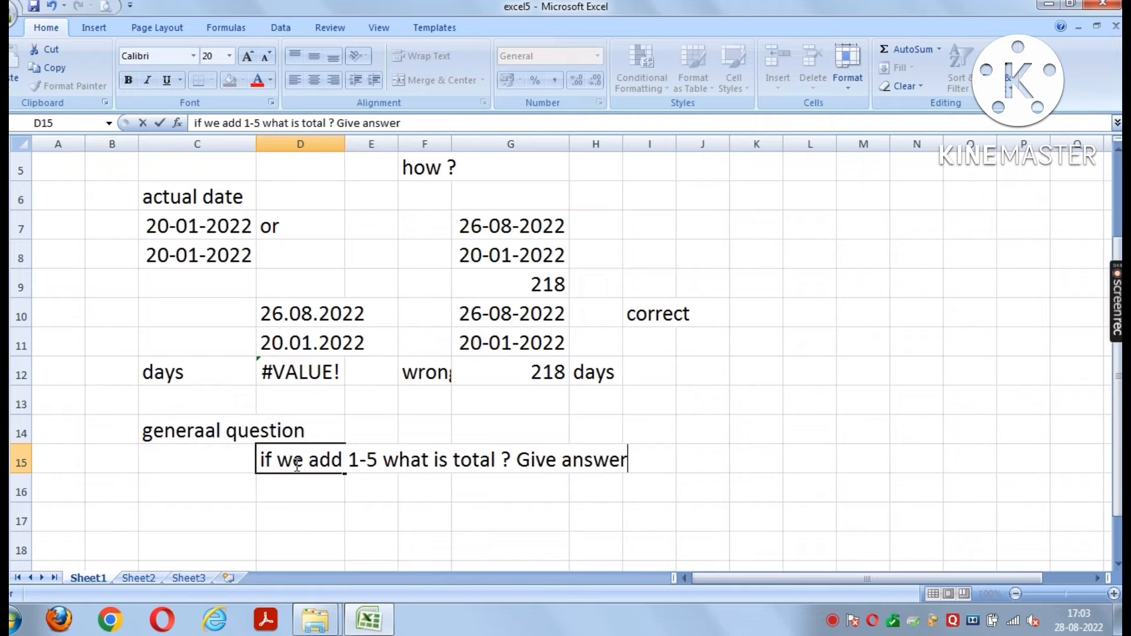
pyautogui.write('in 10 sec')
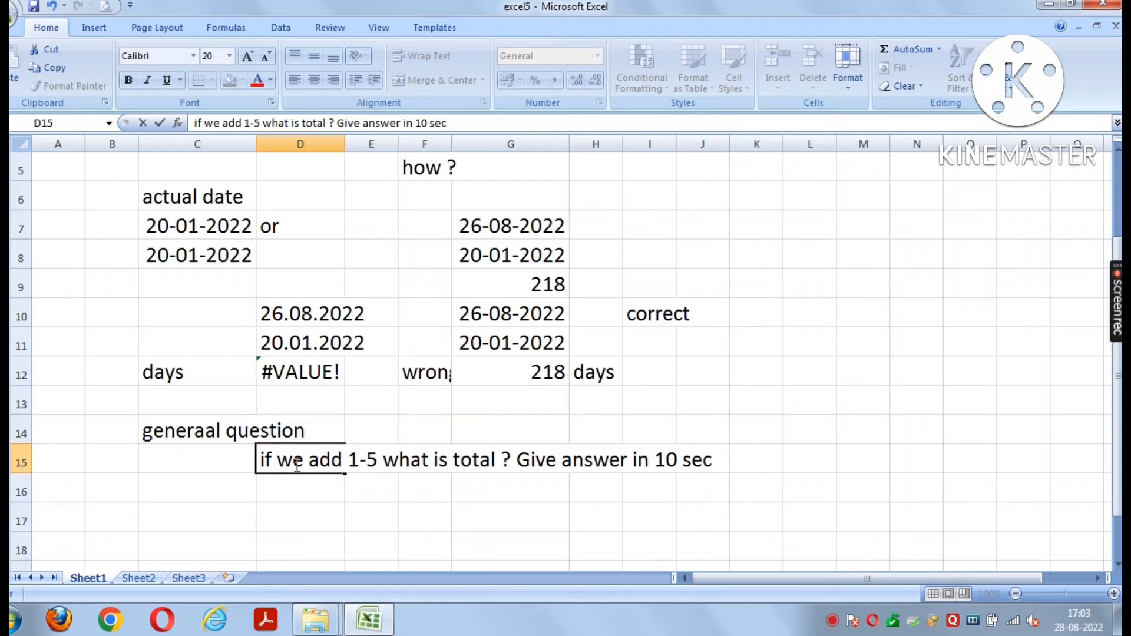
pyautogui.write('ond')
pyautogui.press('Return')
# - Write the explanation "for example 1+2+3+4+5" in cell D16, under the question
pyautogui.click(361, 505)
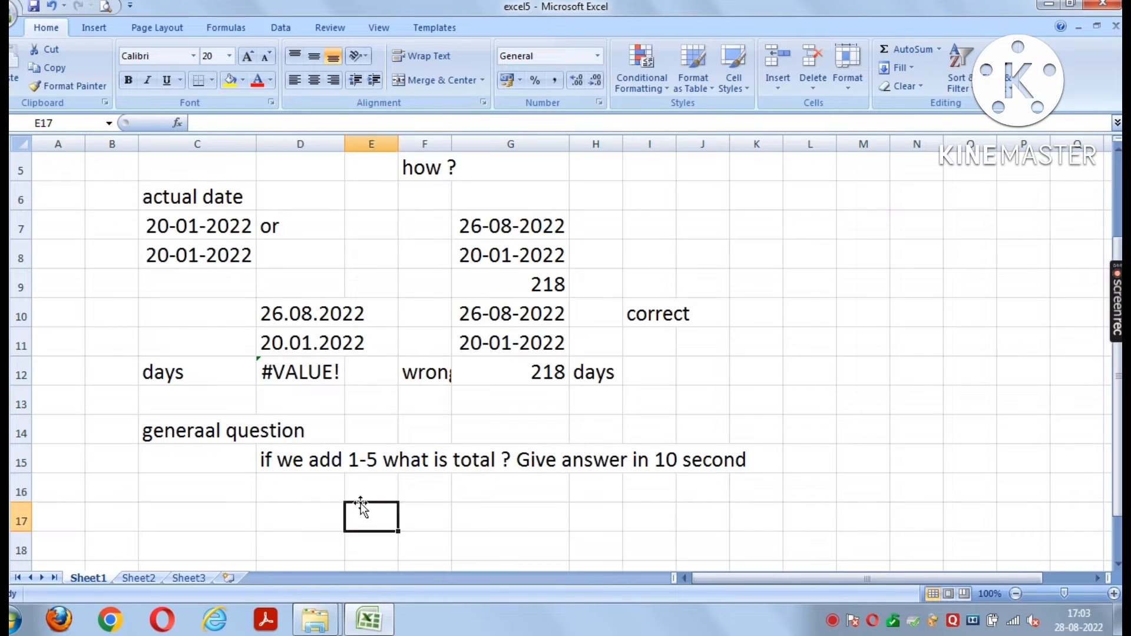
pyautogui.click(324, 488)
pyautogui.write('fore')
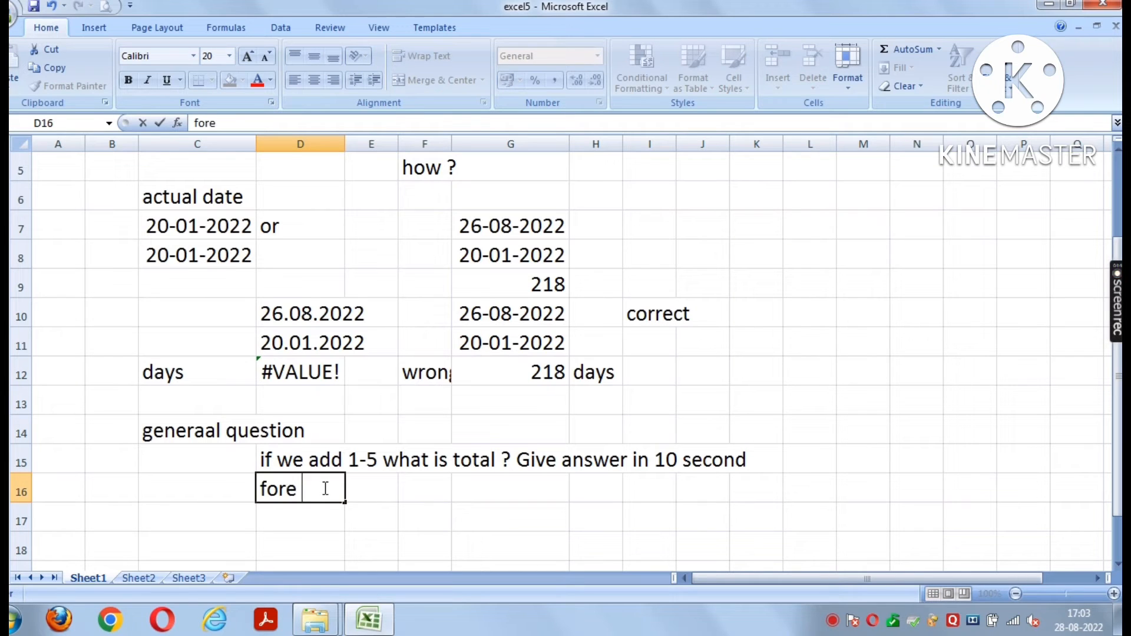
pyautogui.write(' e')
pyautogui.press('BackSpace')
pyautogui.press('BackSpace')
pyautogui.press('BackSpace')
pyautogui.write('example 1-2-')
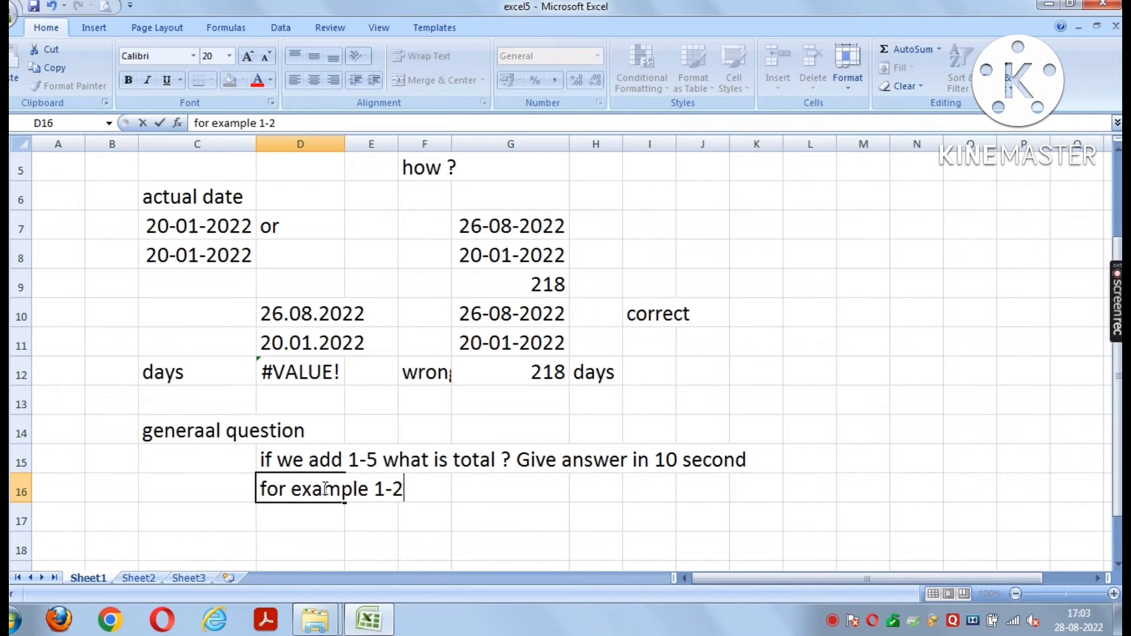
pyautogui.press('BackSpace')
pyautogui.press('BackSpace')
pyautogui.write('+2+3+4+5')
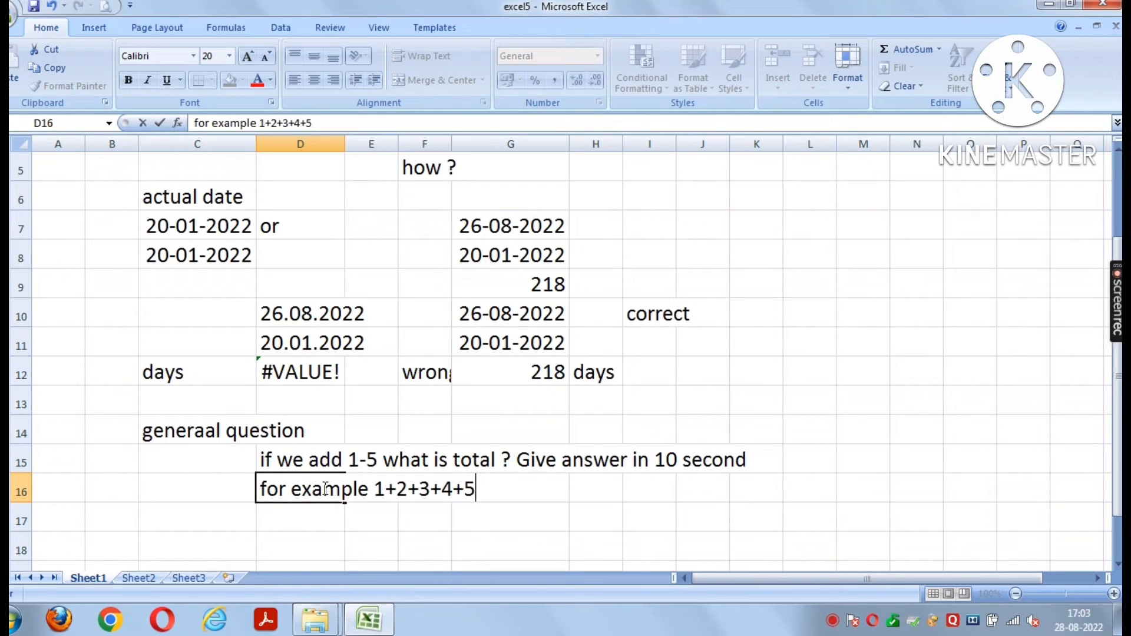
pyautogui.press('Return')
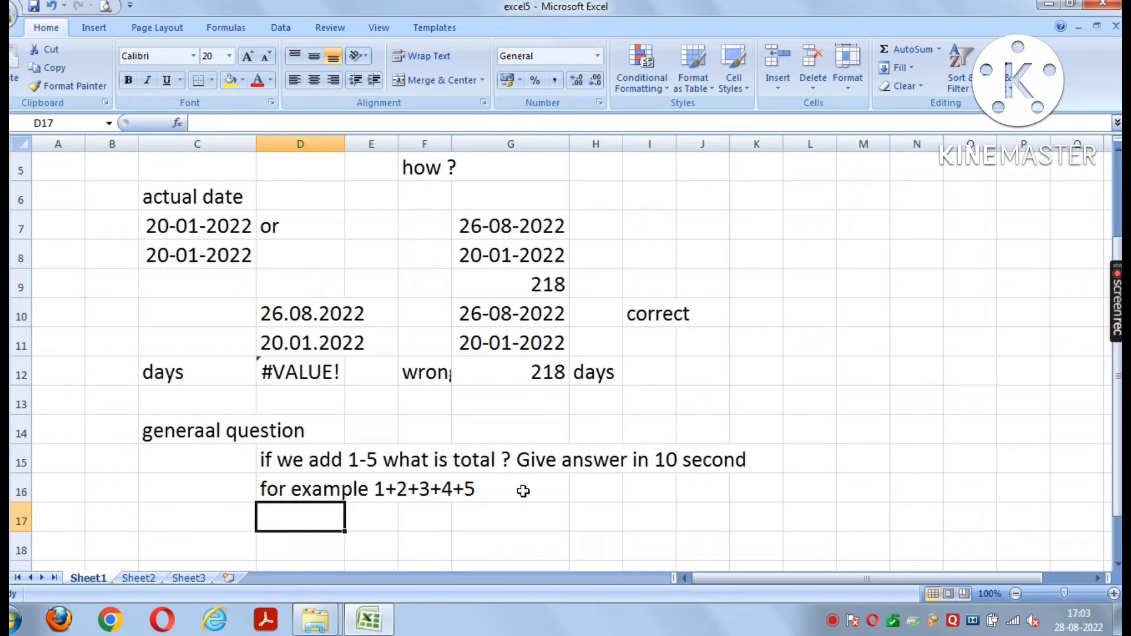
pyautogui.press('Up')
pyautogui.press('Right')
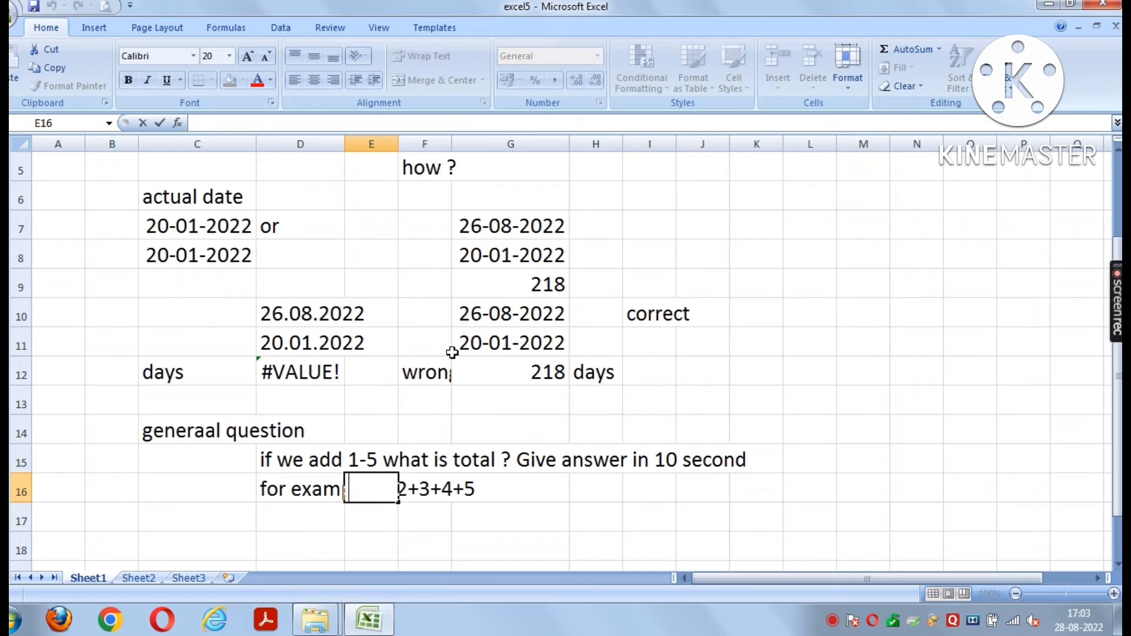
pyautogui.press('Escape')
pyautogui.click(501, 490)
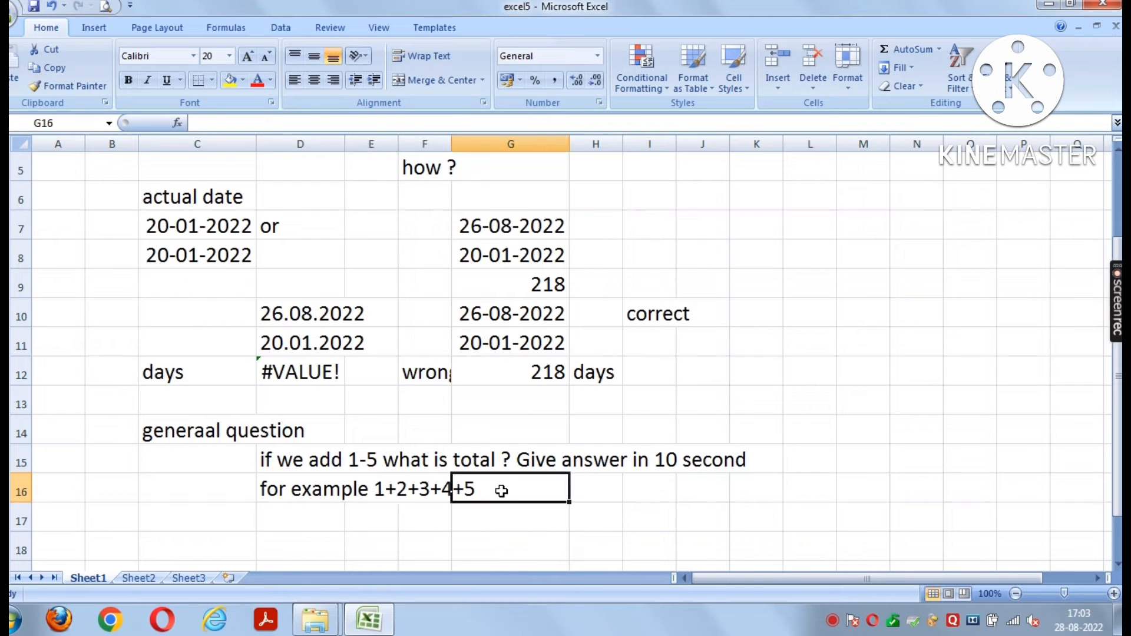
pyautogui.doubleClick(502, 490)
pyautogui.press('Escape')
# - Enter =15 in cell H16 as the answer to the 1+2+3+4+5 example
pyautogui.click(582, 488)
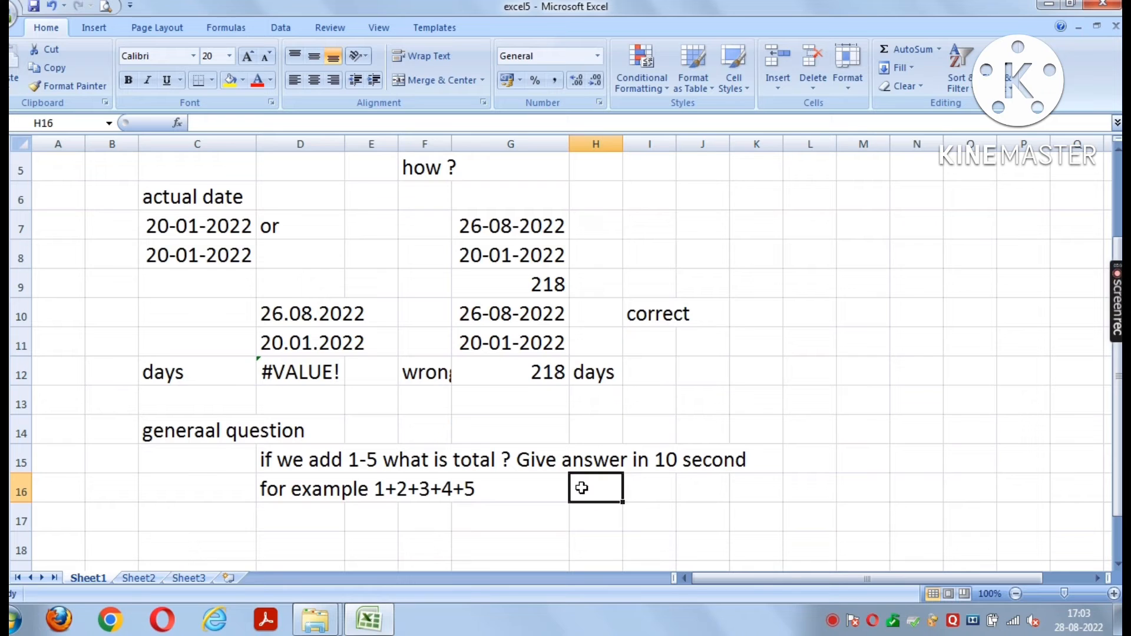
pyautogui.write('=15')
pyautogui.press('Return')
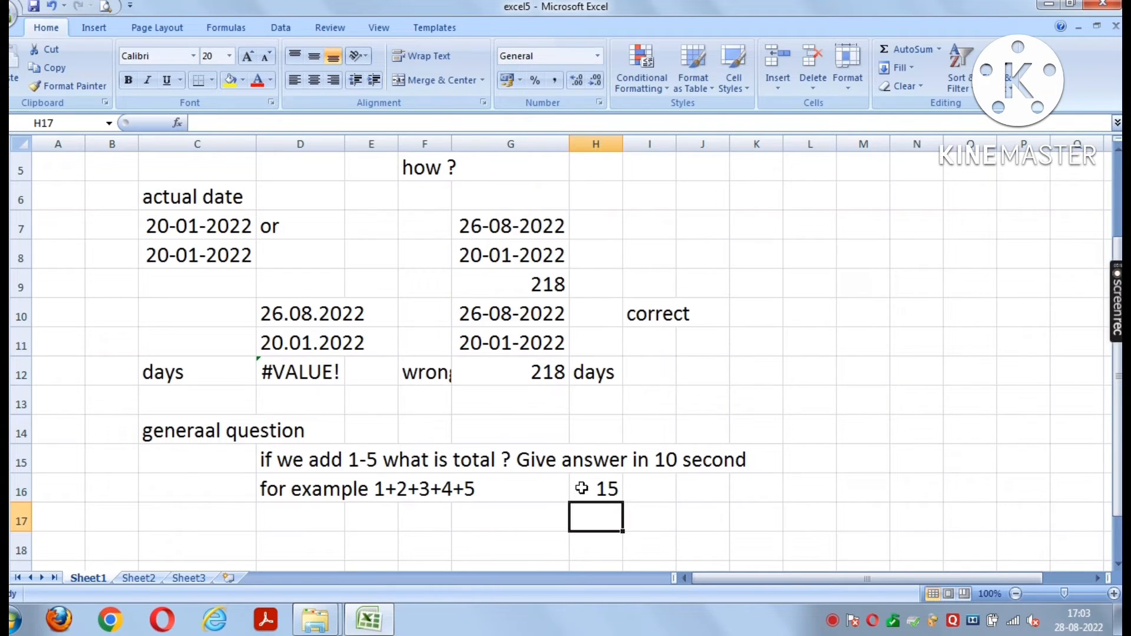
pyautogui.click(307, 522)
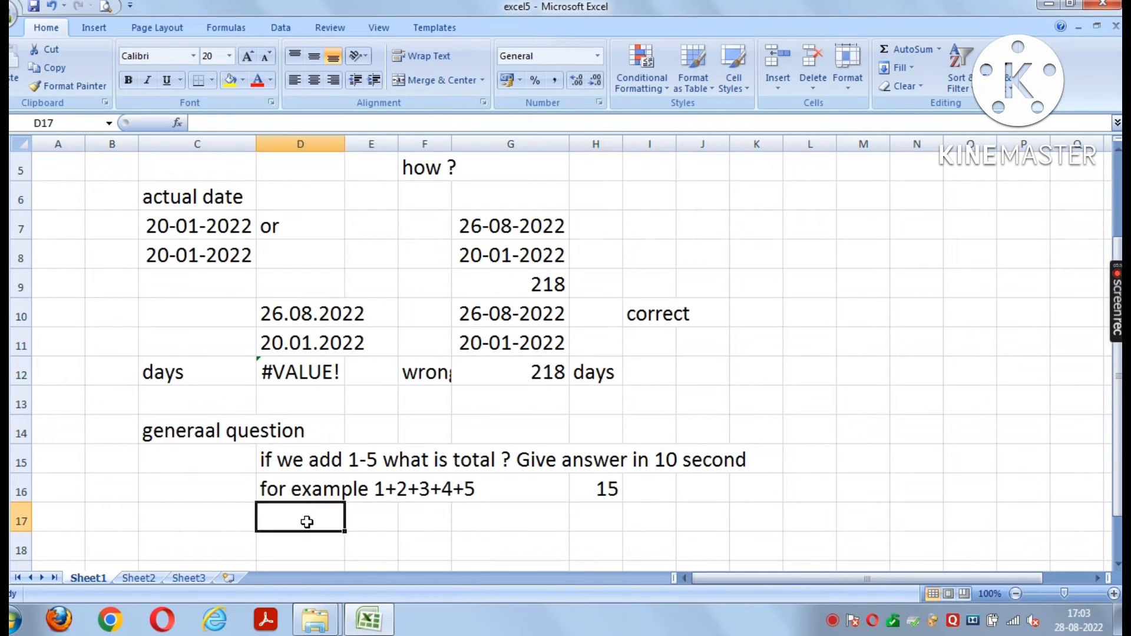
# - Write the question "if add 1 to 32 whatis the total" in cell D17, under the 1+2+3+4+5 example
pyautogui.write('if')
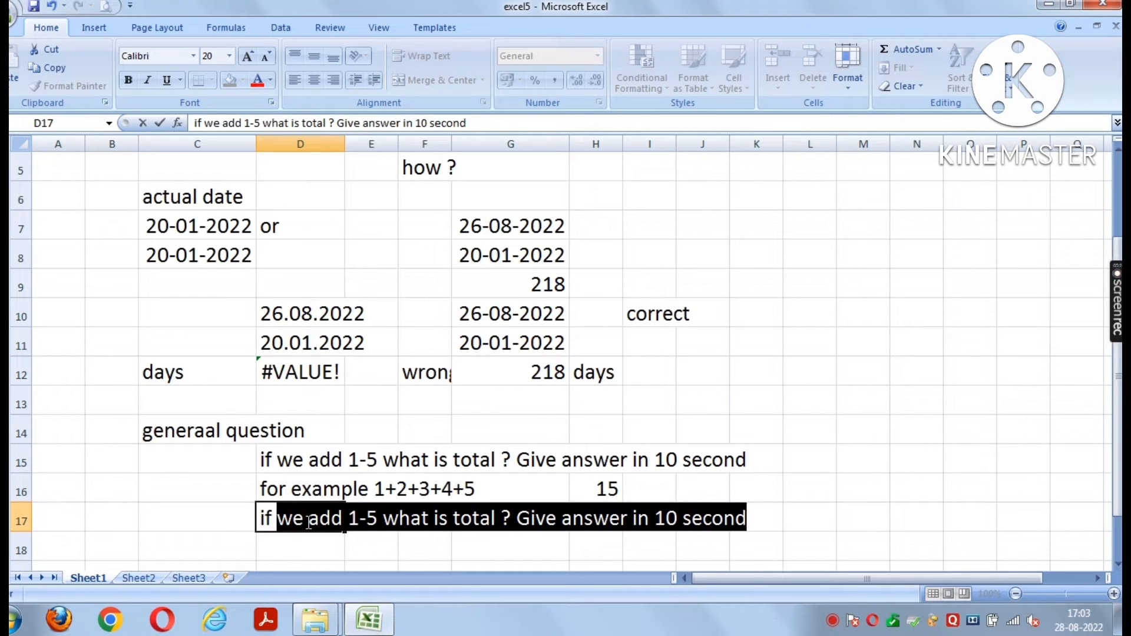
pyautogui.write(' add 1')
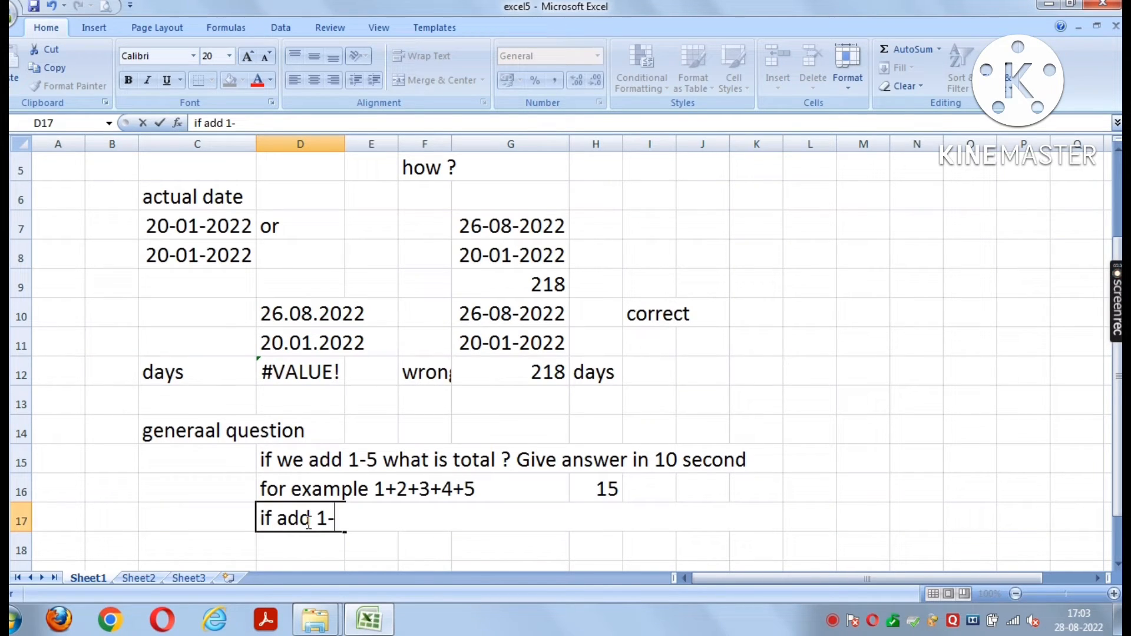
pyautogui.write('-32')
pyautogui.press('BackSpace')
pyautogui.press('BackSpace')
pyautogui.press('BackSpace')
pyautogui.write('to 32')
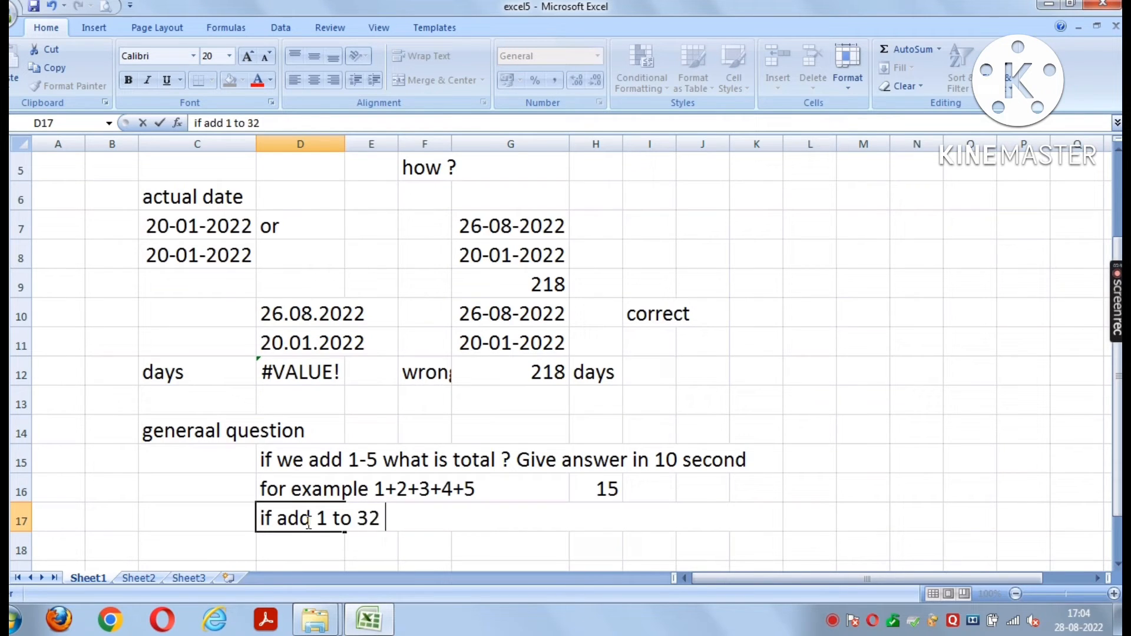
pyautogui.write(' whs')
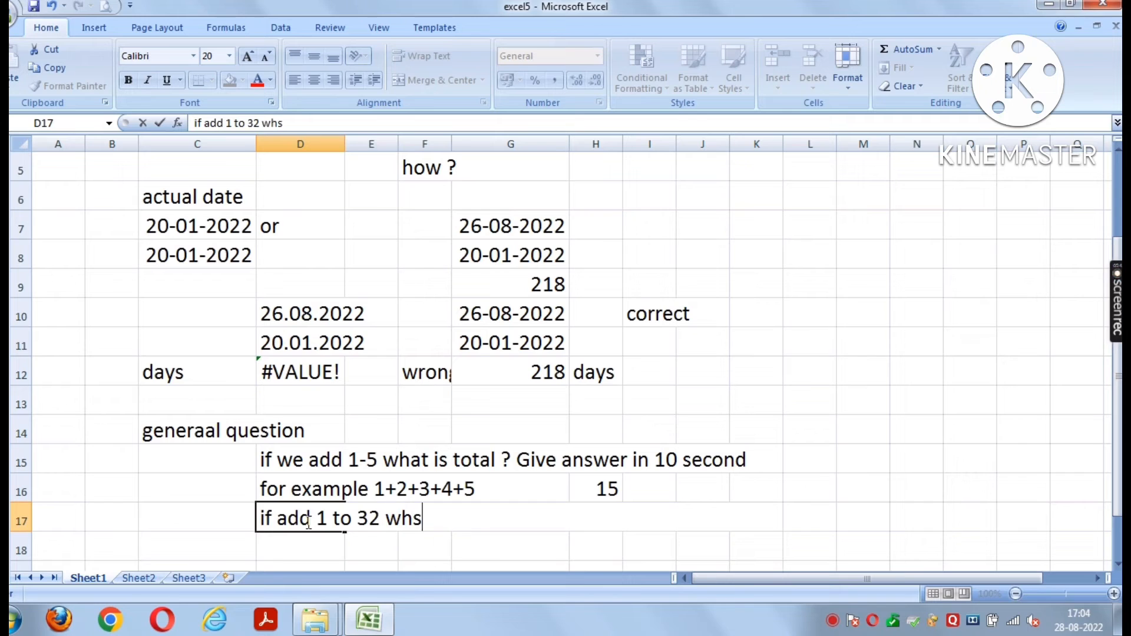
pyautogui.press('BackSpace')
pyautogui.write('atis the total')
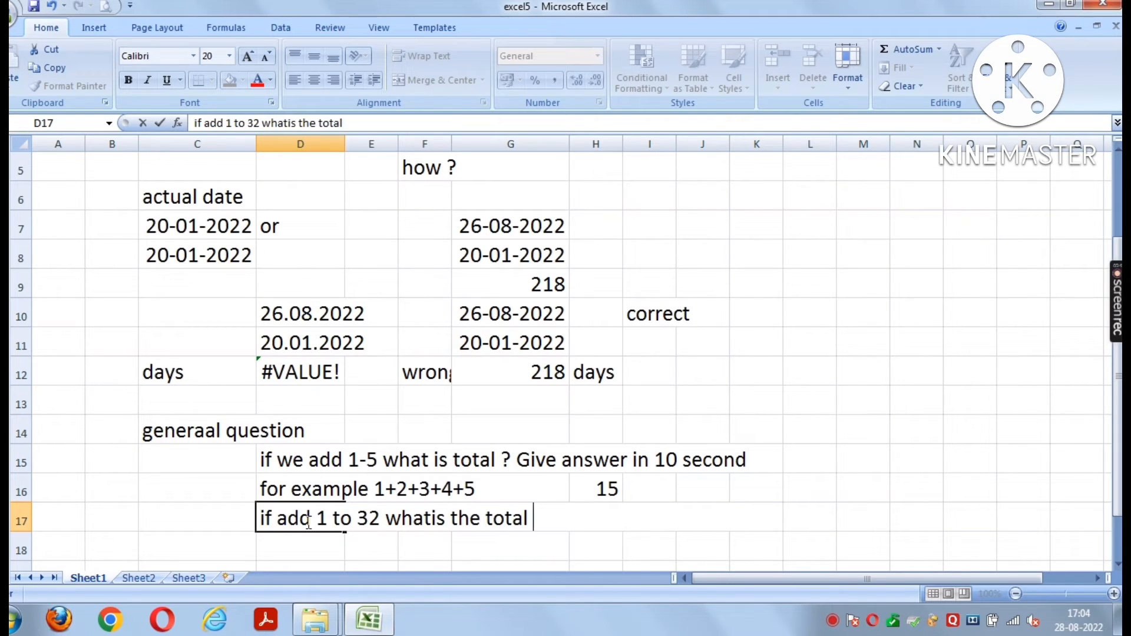
pyautogui.press('Return')
# - Write the abbreviated sum "1+2+3+......." in cell D18, under the 1 to 32 question
pyautogui.write('1+2+3+')
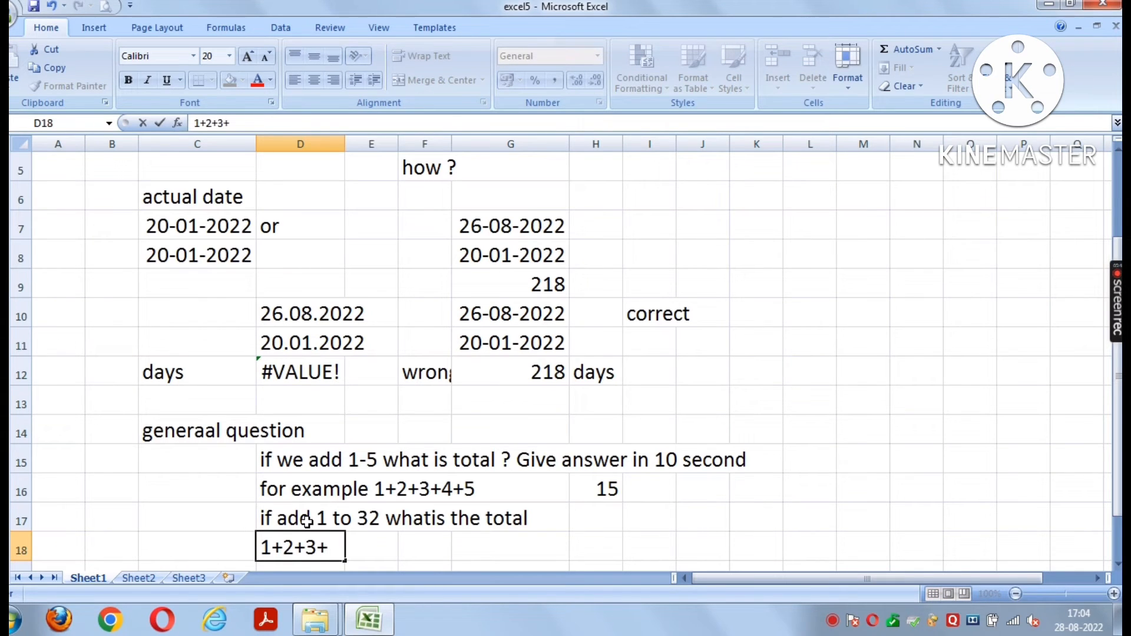
pyautogui.write('.......')
pyautogui.press('Return')
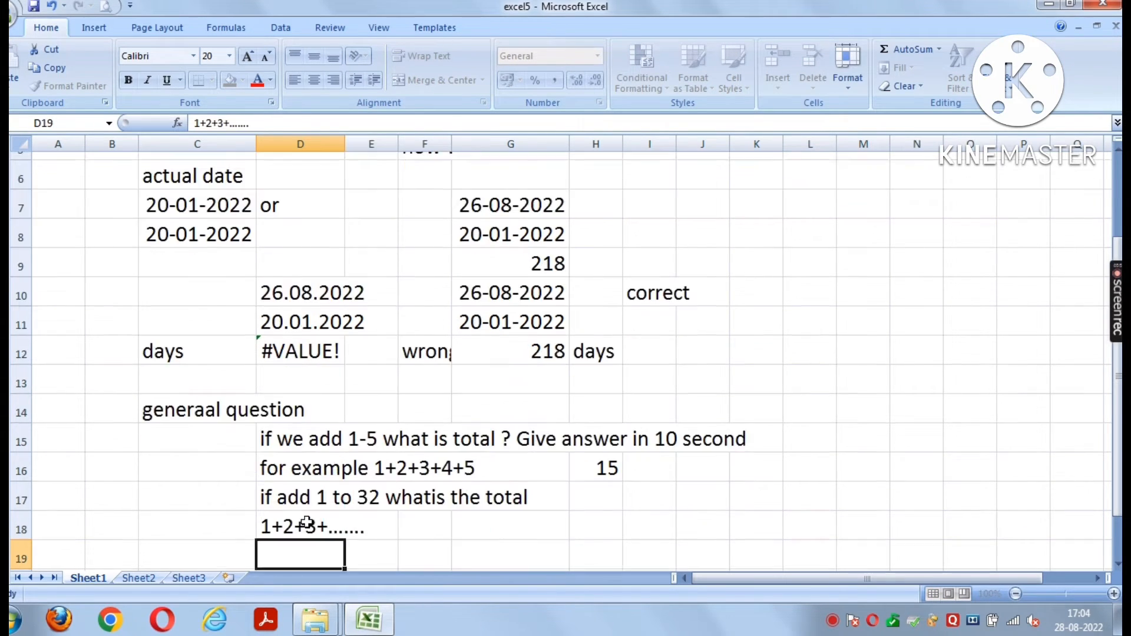
# - Write "now" in cell D19, under the abbreviated sum
pyautogui.write('now')
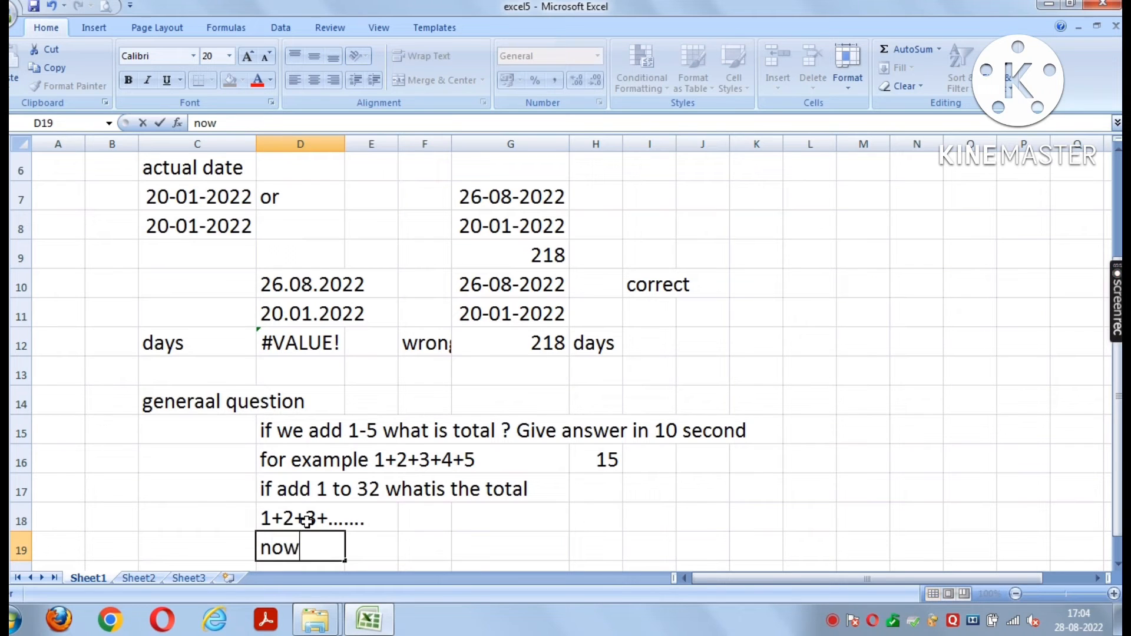
pyautogui.press('Return')
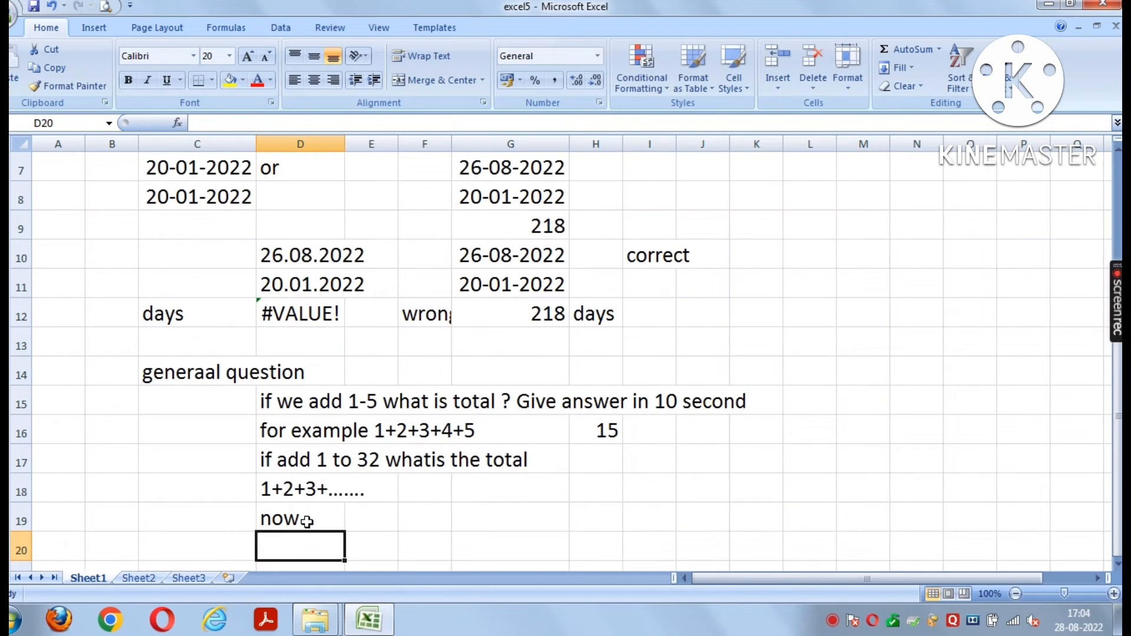
pyautogui.click(306, 521)
pyautogui.write('now')
pyautogui.press('Return')
# - Replace the entry in cell D19 with "no"
pyautogui.click(301, 520)
pyautogui.write('no')
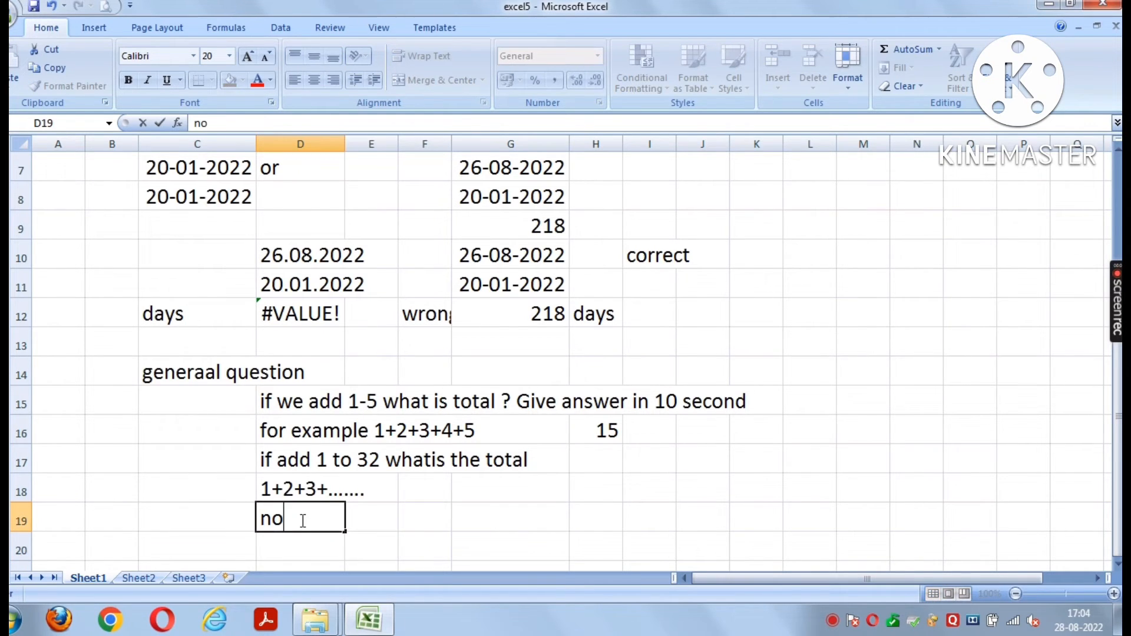
pyautogui.press('Return')
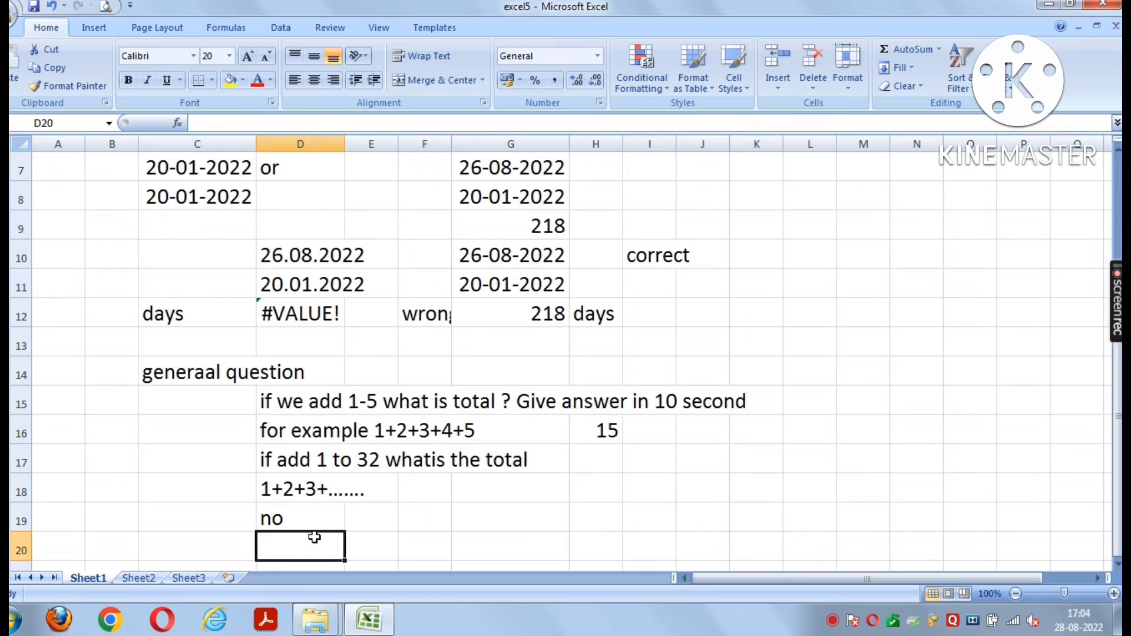
pyautogui.write('what')
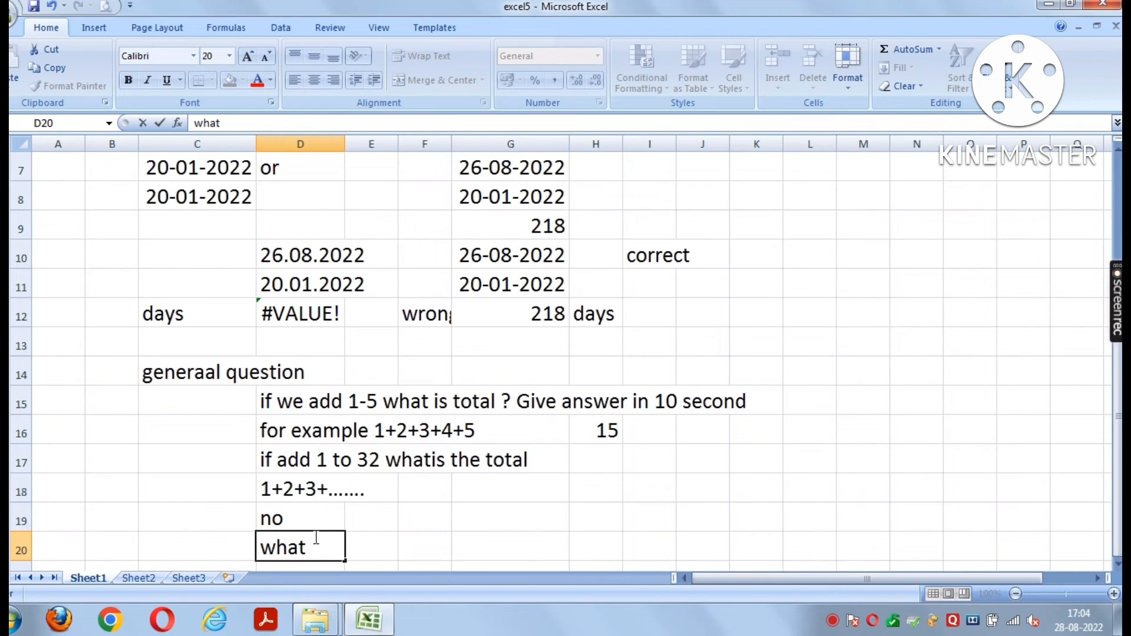
pyautogui.press('BackSpace')
pyautogui.press('BackSpace')
pyautogui.press('BackSpace')
pyautogui.press('BackSpace')
pyautogui.press('BackSpace')
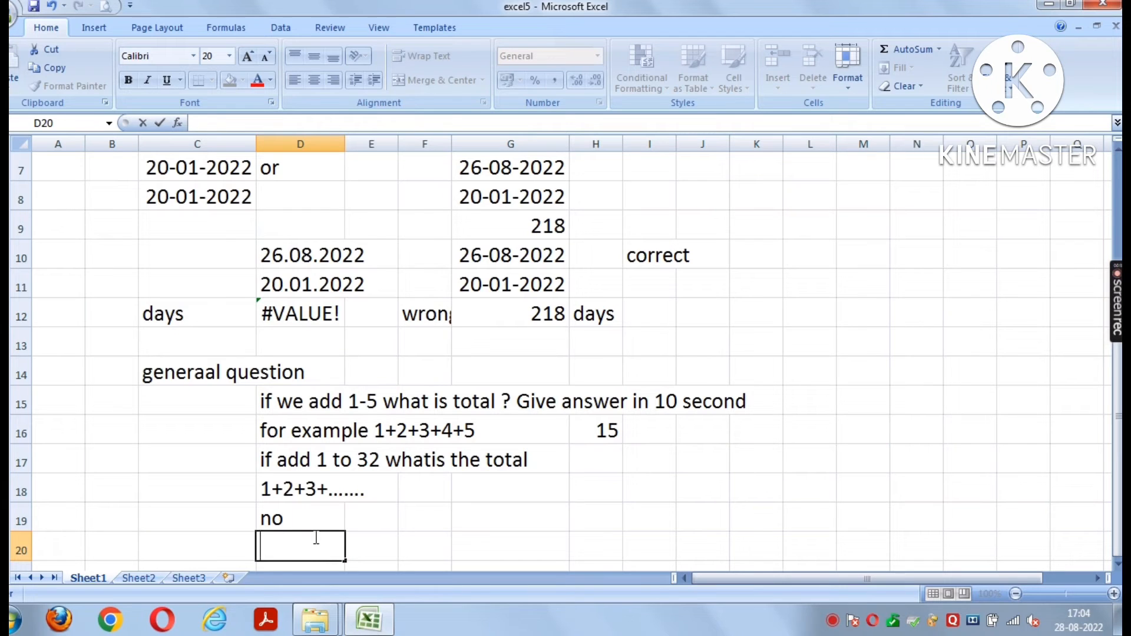
# - Write the label "mathematics trick" in cell D20
pyautogui.write('mathjem')
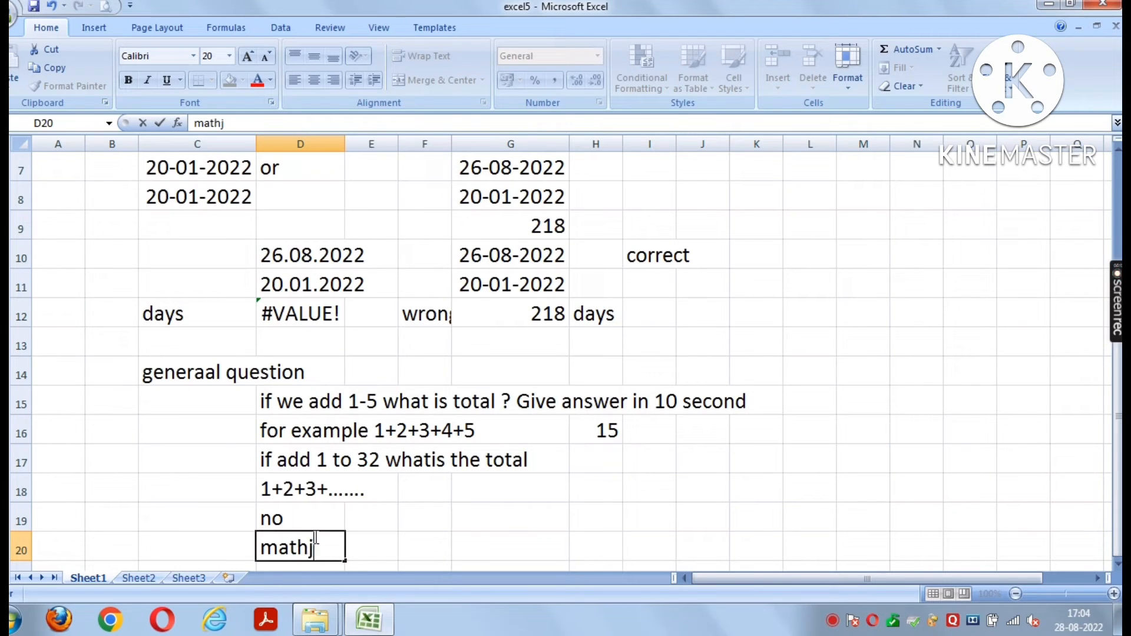
pyautogui.press('BackSpace')
pyautogui.press('BackSpace')
pyautogui.press('BackSpace')
pyautogui.write('ematics trick')
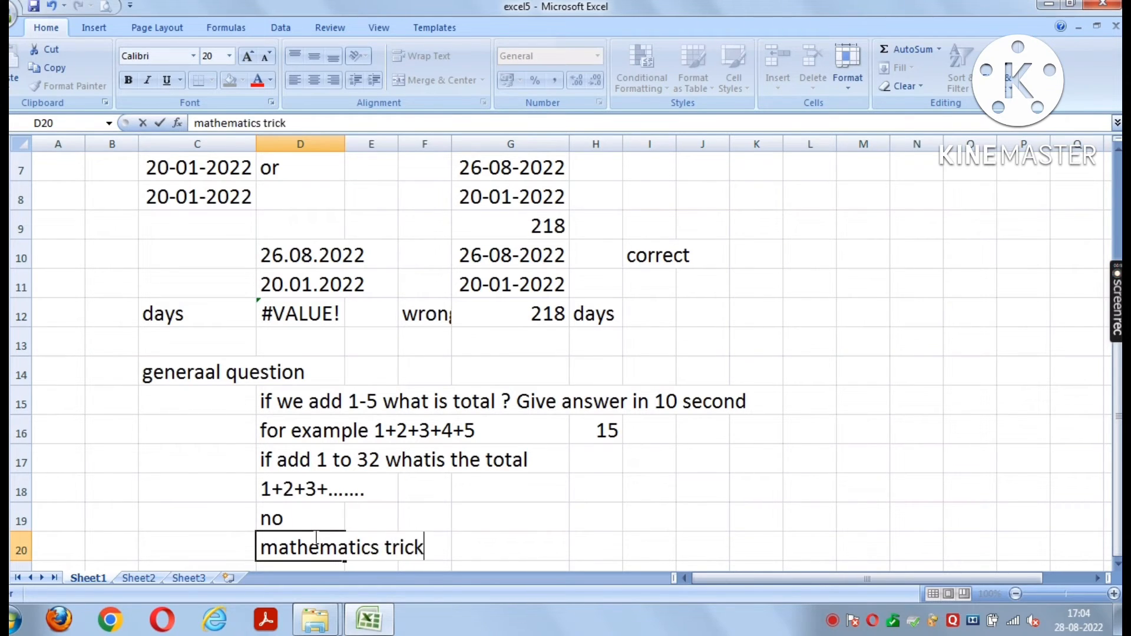
pyautogui.press('Return')
# - Write "add1to 32" in cell G20, beside the "mathematics trick" label
pyautogui.click(469, 508)
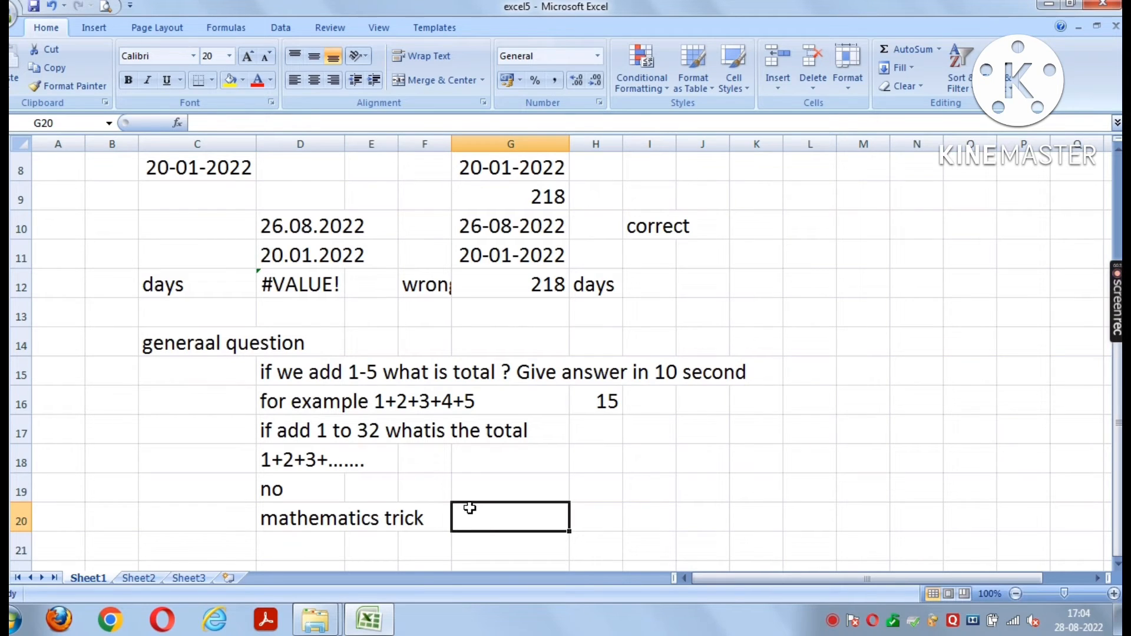
pyautogui.write('1 to')
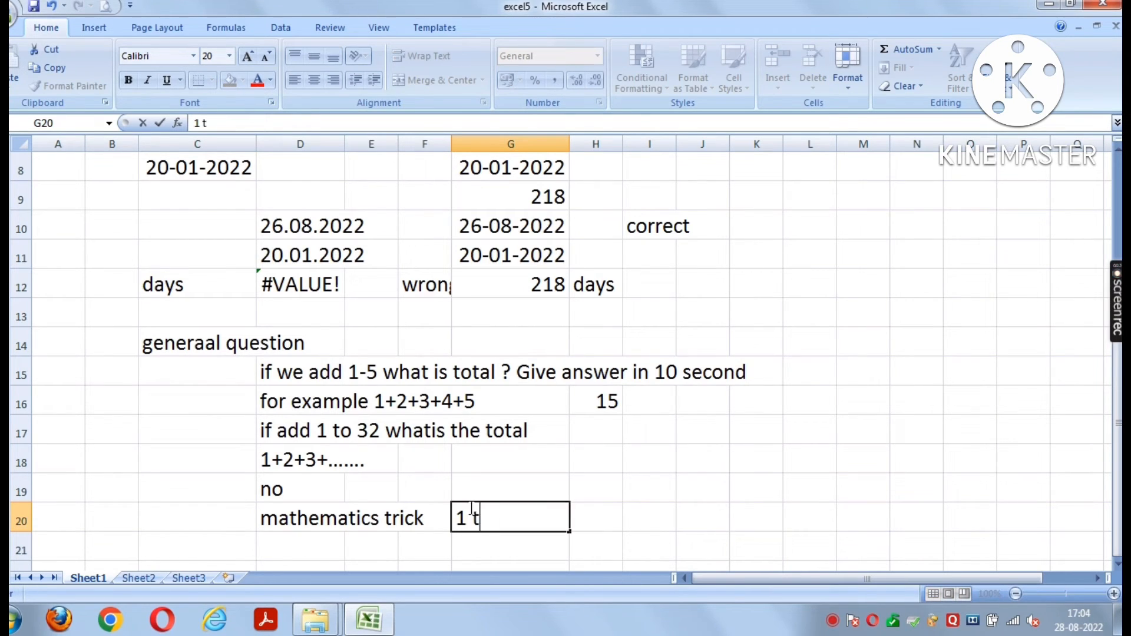
pyautogui.press('BackSpace')
pyautogui.press('BackSpace')
pyautogui.press('BackSpace')
pyautogui.press('BackSpace')
pyautogui.write('aad')
pyautogui.press('Num_Lock')
pyautogui.write('/')
pyautogui.press('BackSpace')
pyautogui.press('BackSpace')
pyautogui.press('BackSpace')
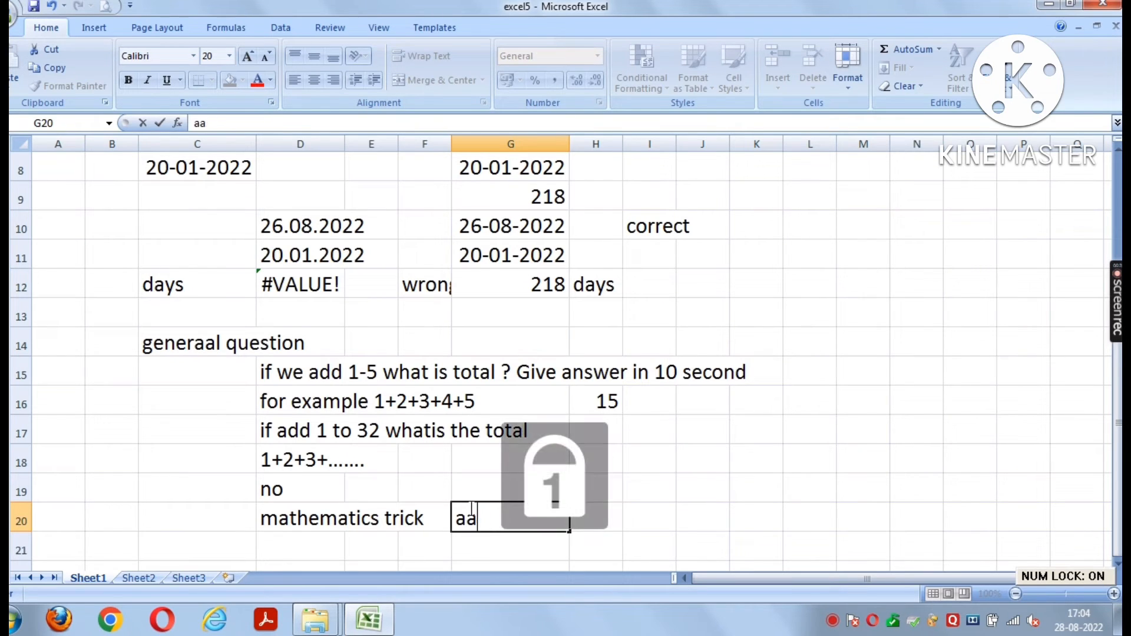
pyautogui.write('dd')
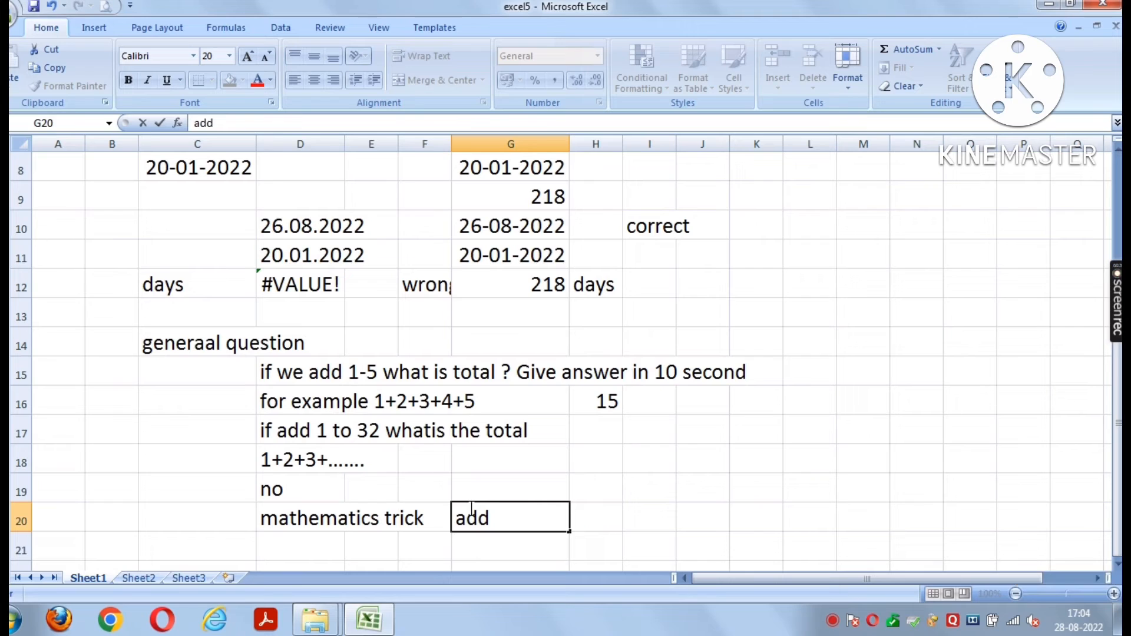
pyautogui.write('\\')
pyautogui.press('BackSpace')
pyautogui.write('1to 32')
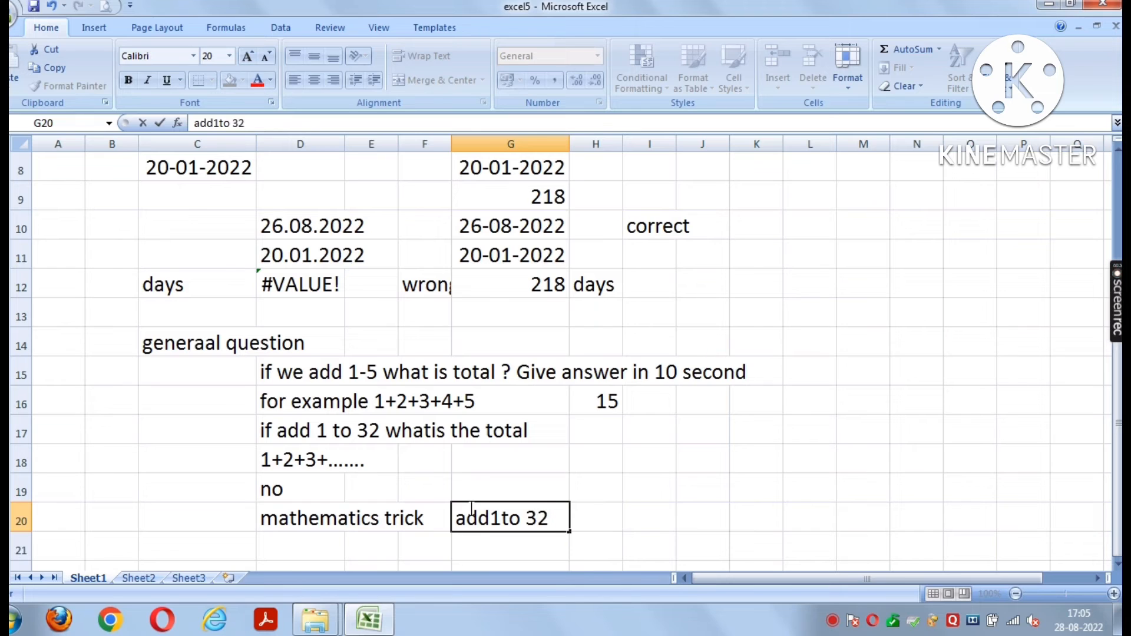
pyautogui.press('Return')
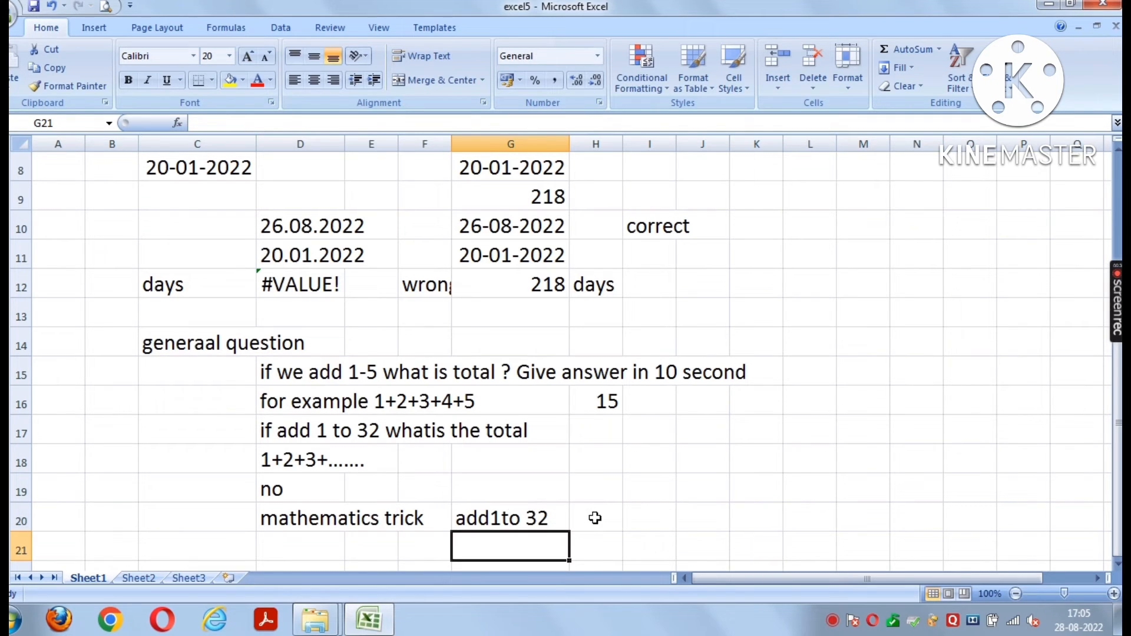
# - Enter a formula multiplying 32 by 33 in cell I20, on the "add1to 32" row
pyautogui.click(637, 525)
pyautogui.write('322')
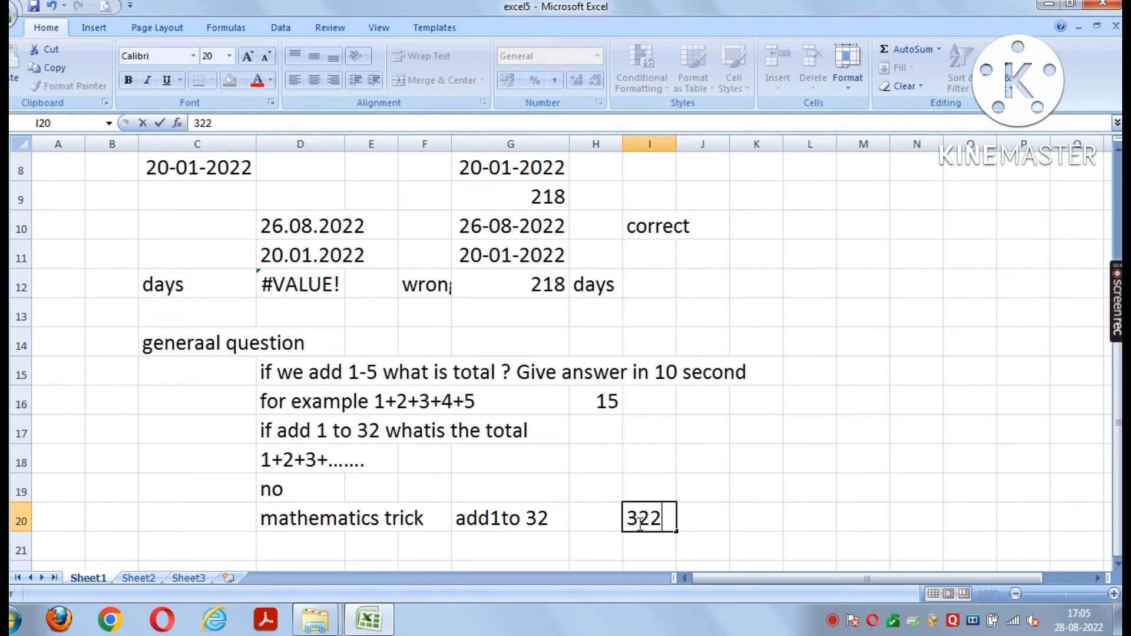
pyautogui.write('+')
pyautogui.press('Escape')
pyautogui.write('+')
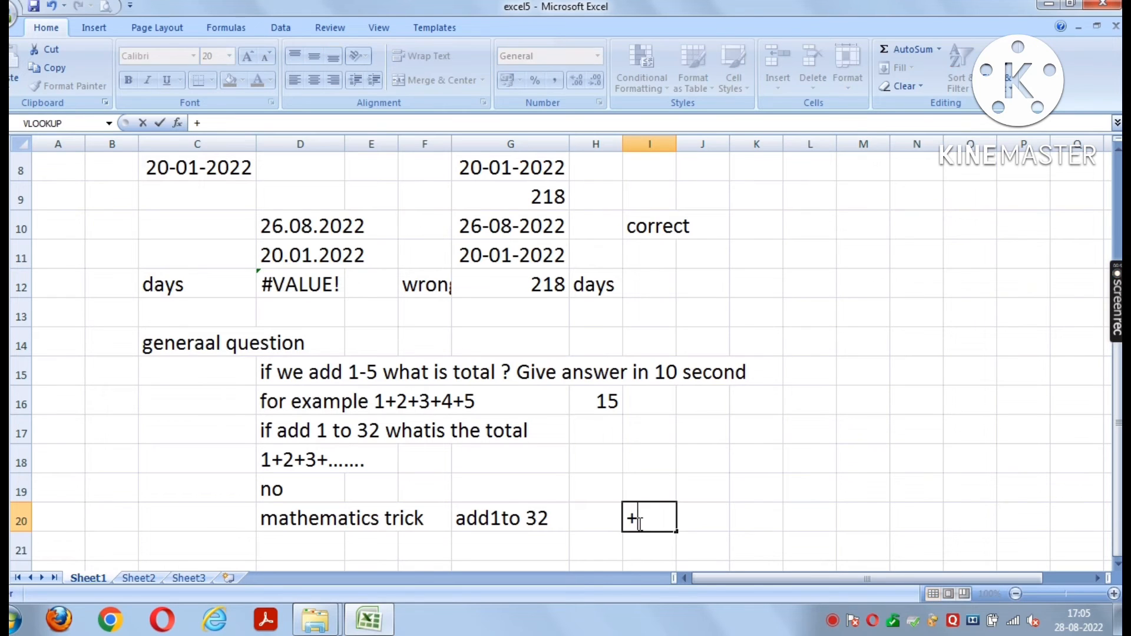
pyautogui.write('32*33')
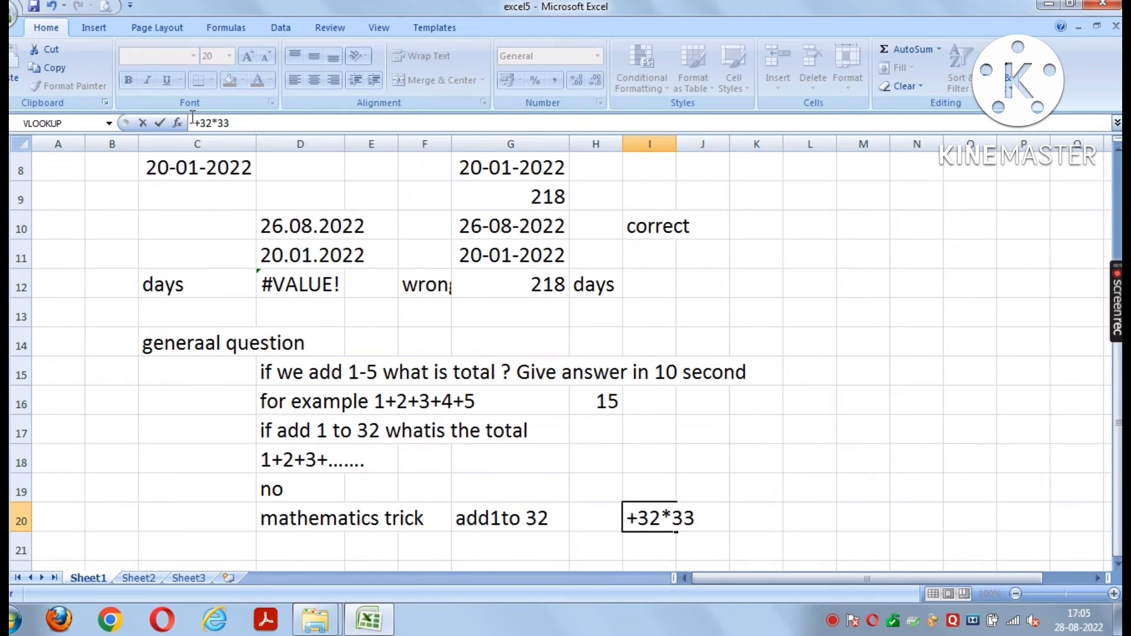
pyautogui.write('=')
pyautogui.press('Escape')
pyautogui.write('+32*33')
pyautogui.press('Return')
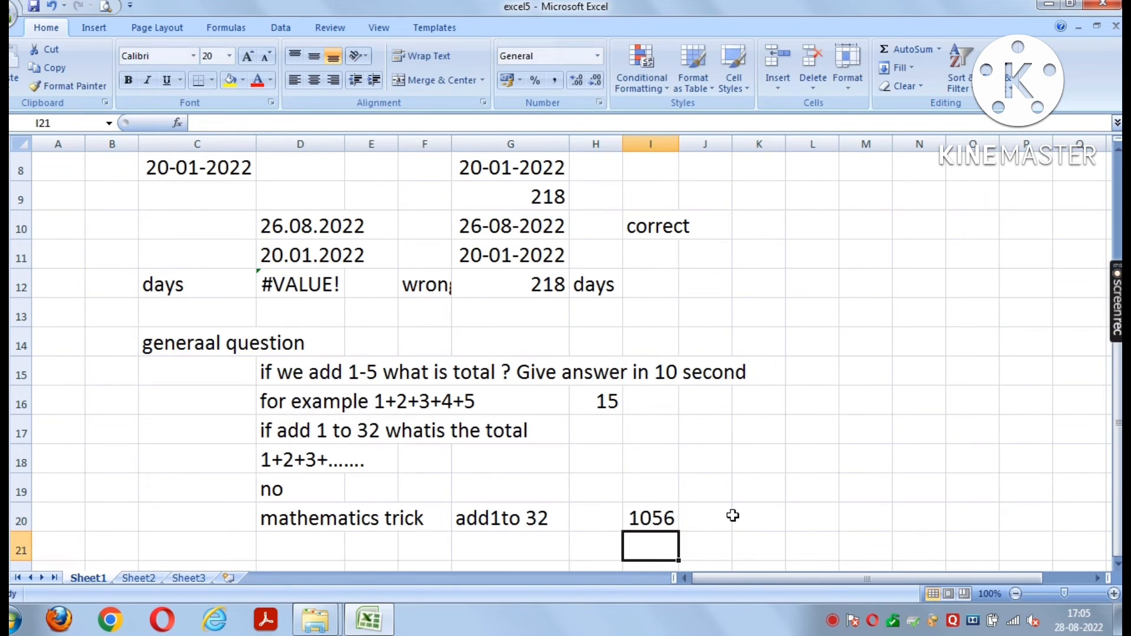
# - Write the note "devideby 2" in cell J20, beside the multiplication result
pyautogui.click(706, 521)
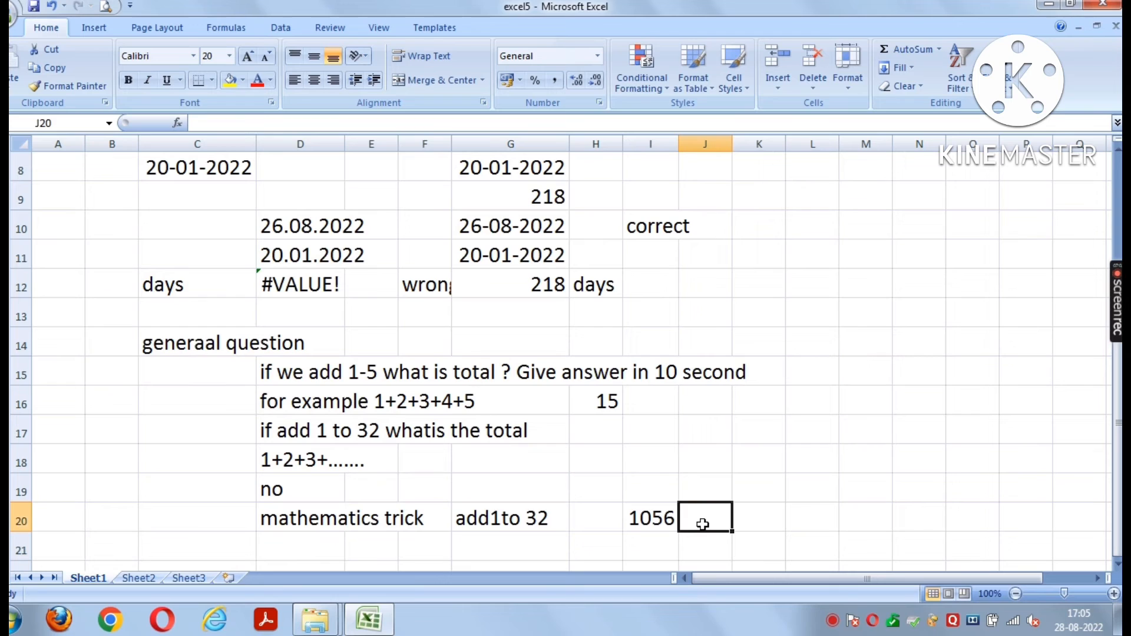
pyautogui.write('devide ')
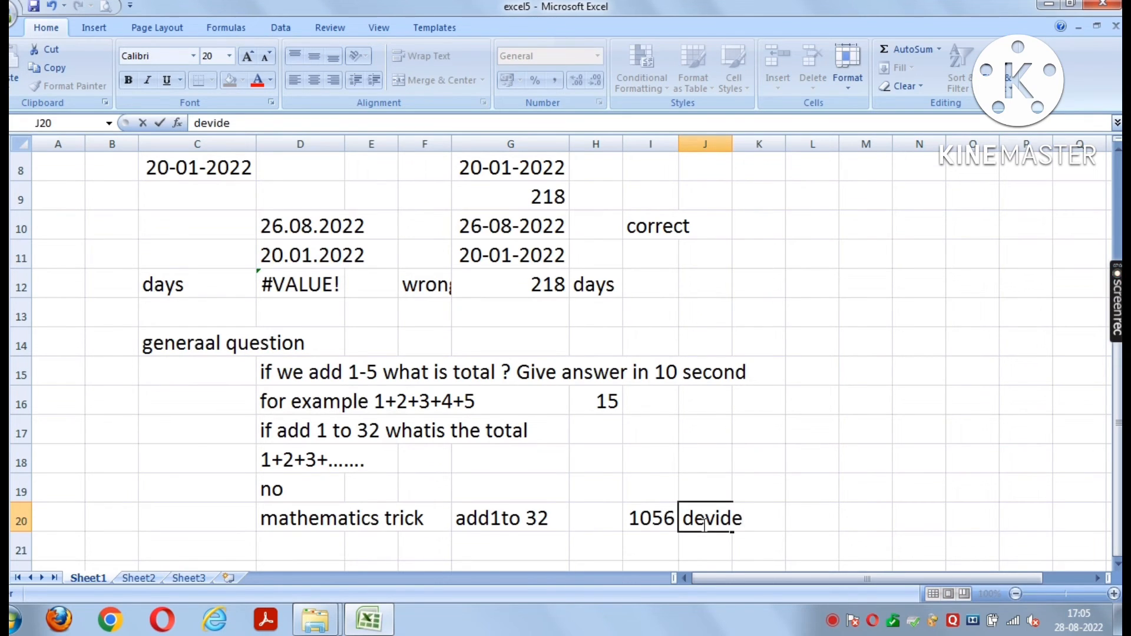
pyautogui.write('by 2')
pyautogui.press('Return')
pyautogui.click(650, 540)
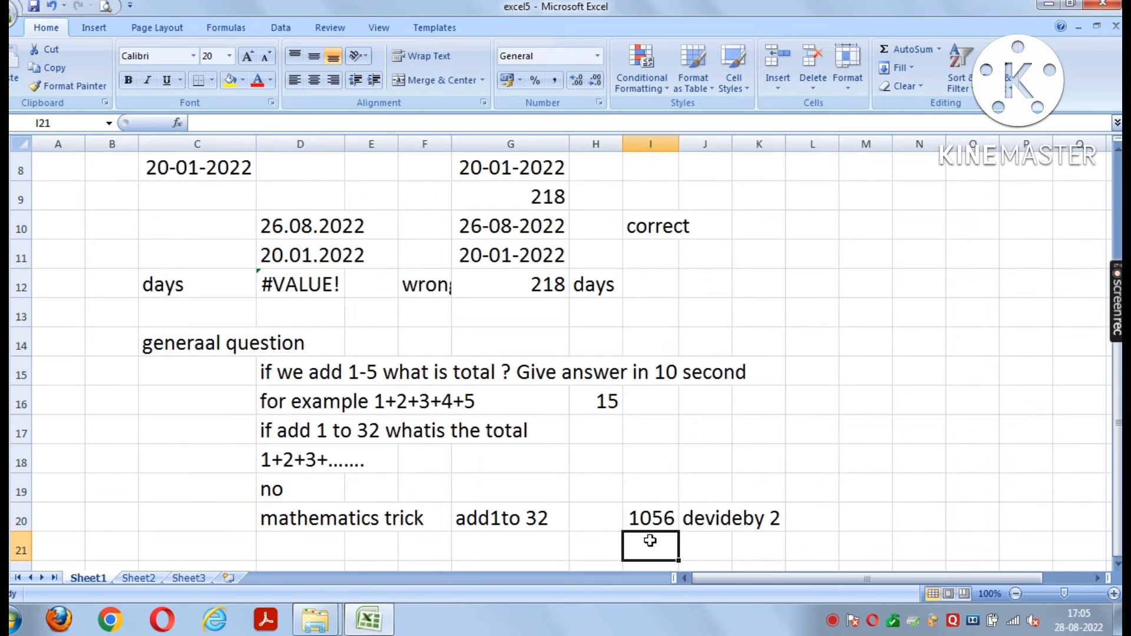
pyautogui.write('+')
pyautogui.click(651, 513)
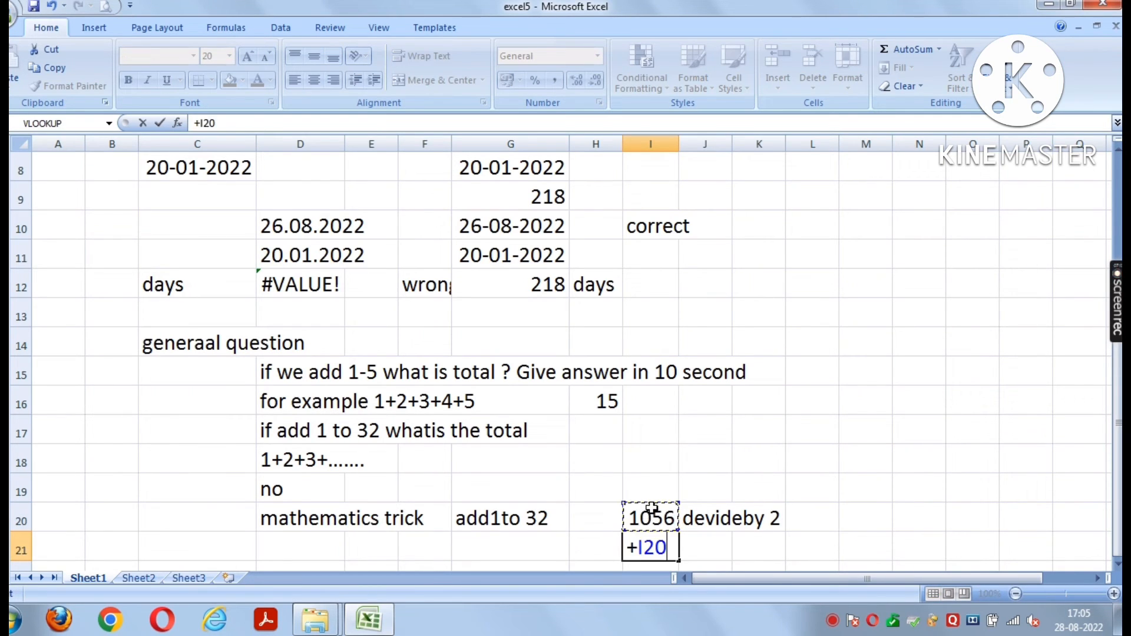
pyautogui.write('+')
pyautogui.press('Escape')
pyautogui.click(647, 513)
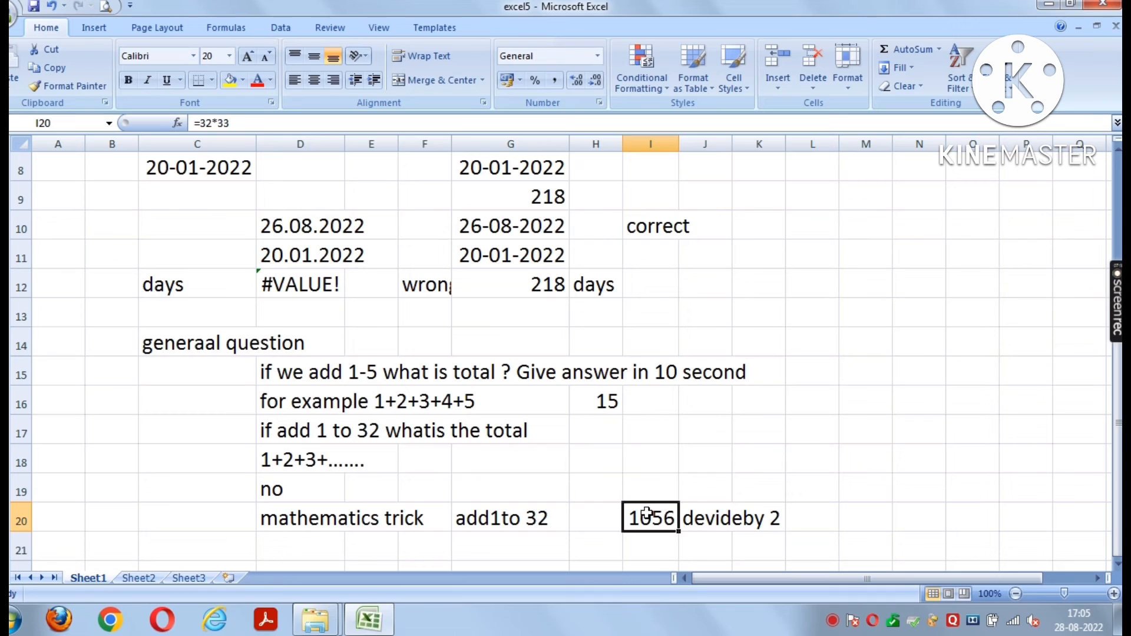
pyautogui.press('alt')
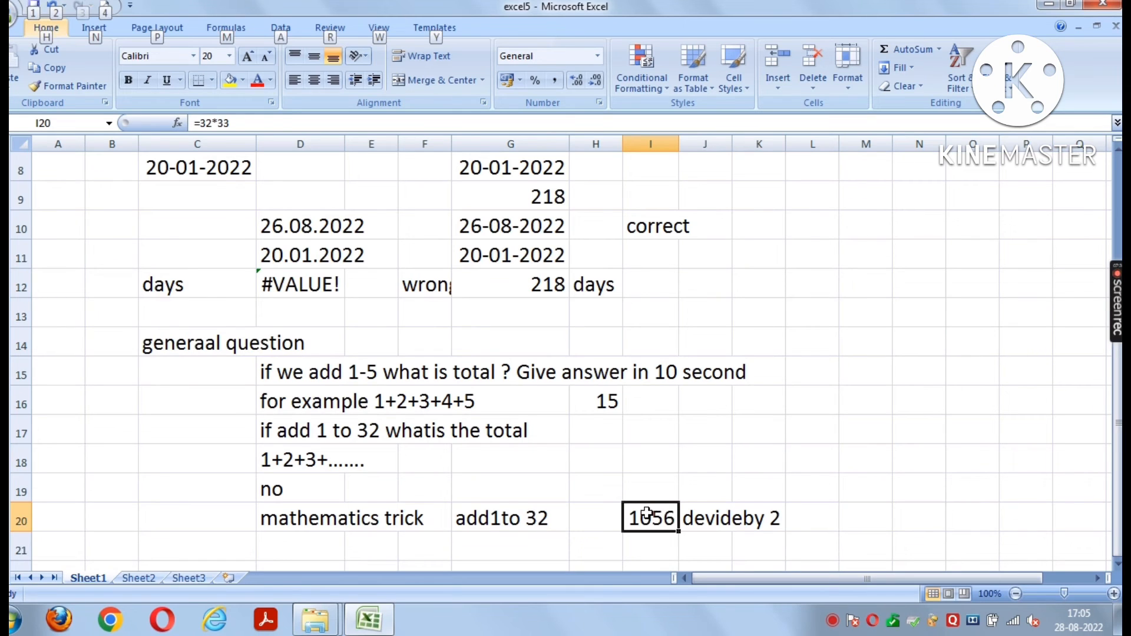
# - Enter the formula +I20/2 in cell I21 to halve the product of 32 and 33
pyautogui.click(648, 538)
pyautogui.write('+')
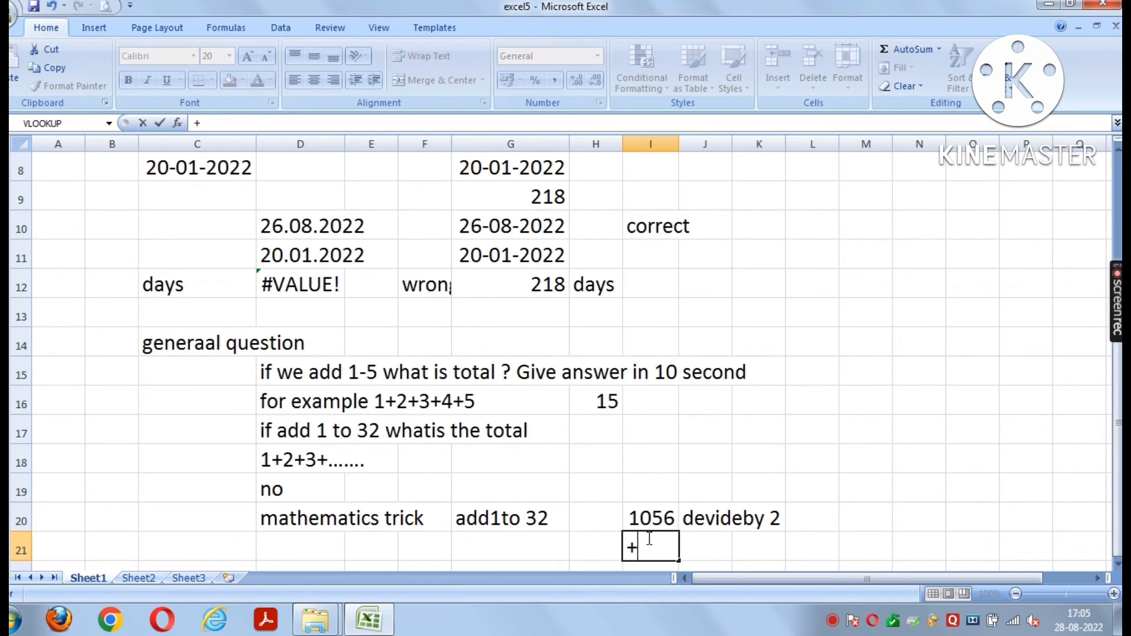
pyautogui.click(641, 526)
pyautogui.write('/')
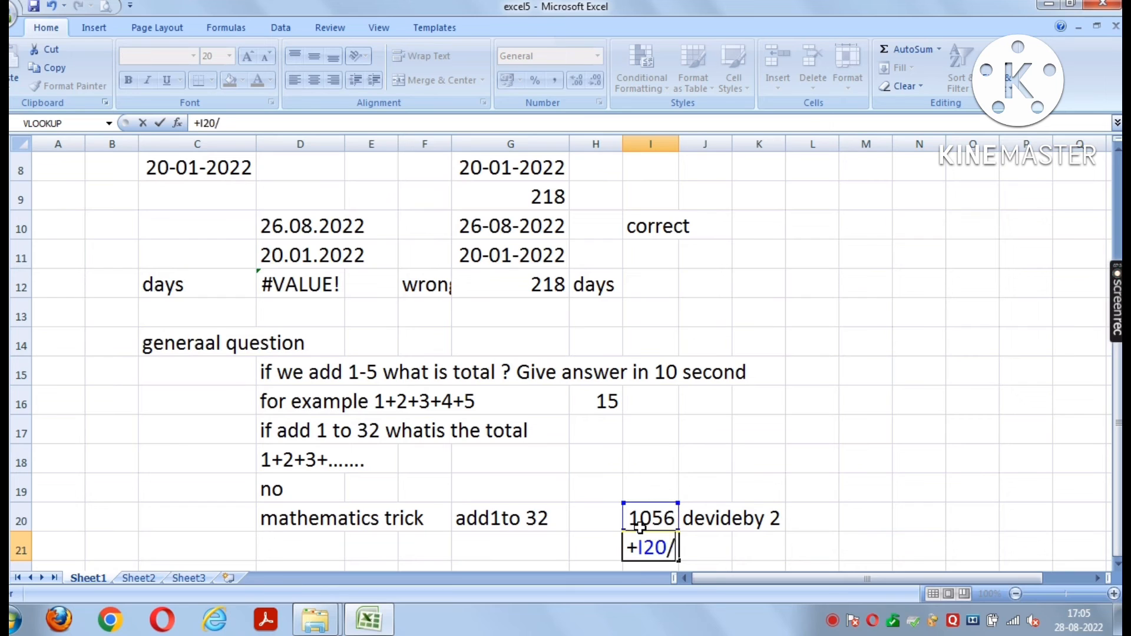
pyautogui.write('2')
pyautogui.press('Return')
pyautogui.click(649, 522)
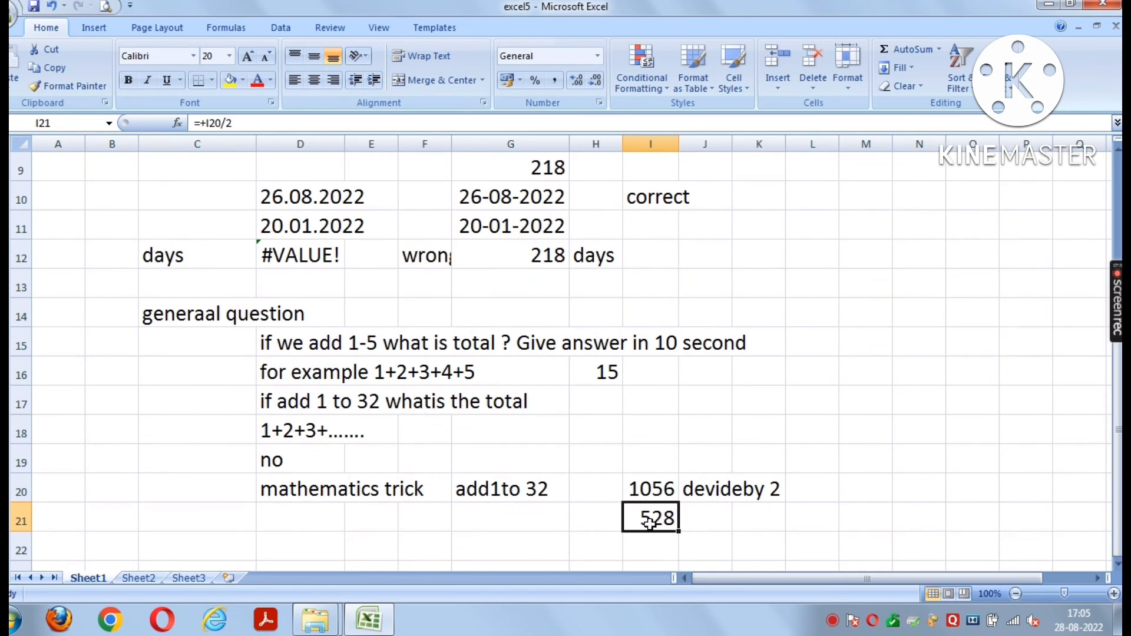
# - Write the label "answer is" in cell G21, on the row of the halved product
pyautogui.click(512, 517)
pyautogui.write('ans')
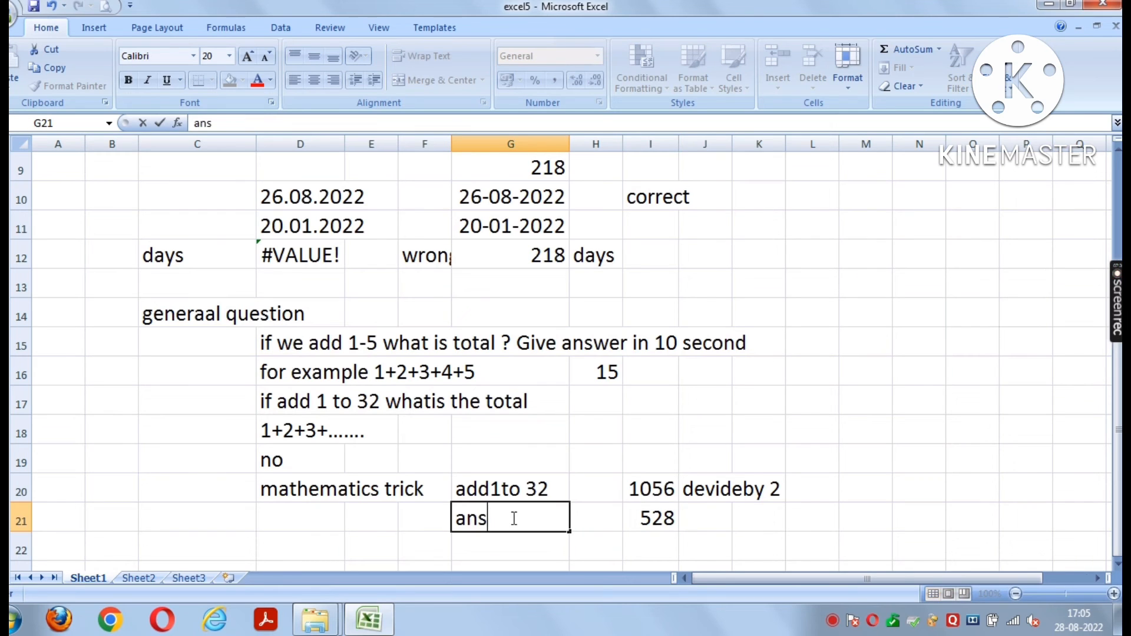
pyautogui.write('wer is')
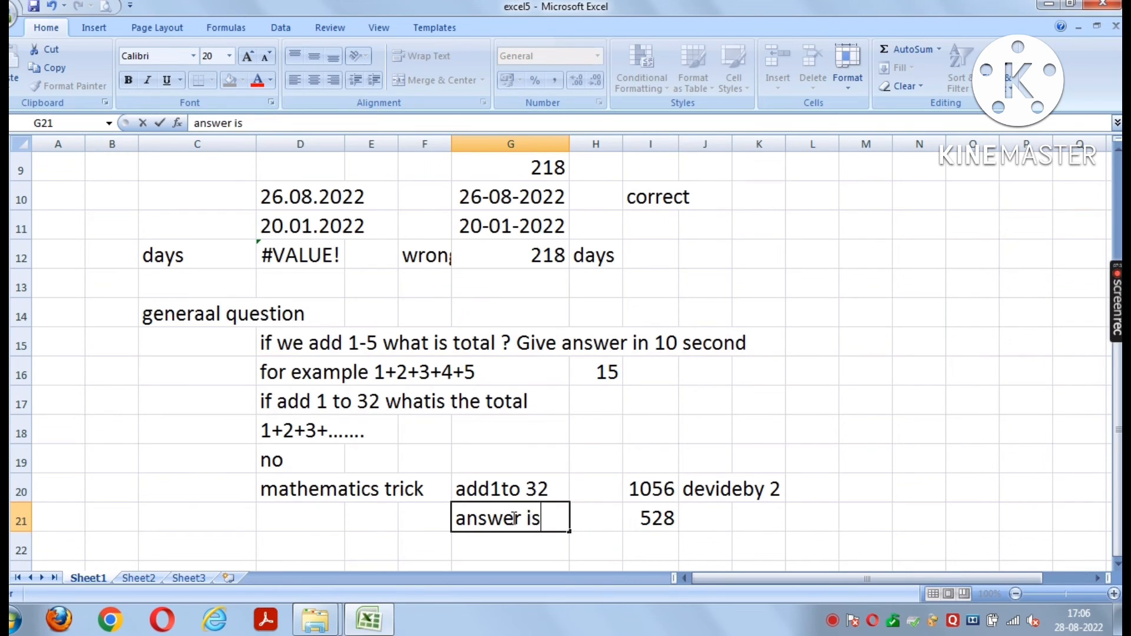
pyautogui.press('Return')
pyautogui.press('Right')
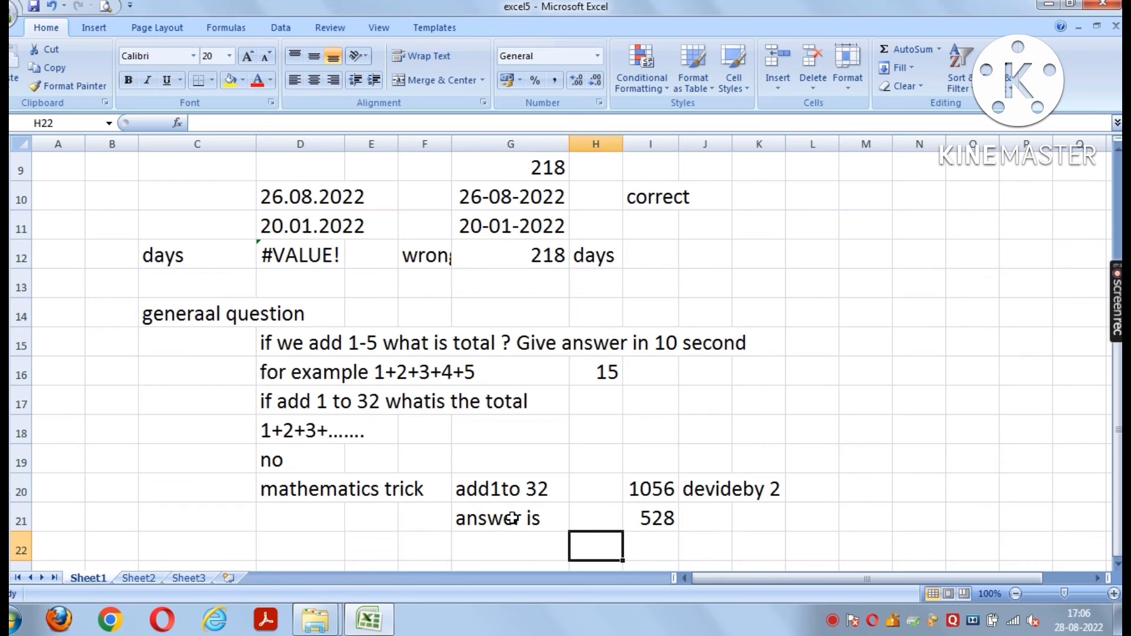
# - Write "add 1to 5" in cell G22, below the "answer is" label
pyautogui.click(487, 550)
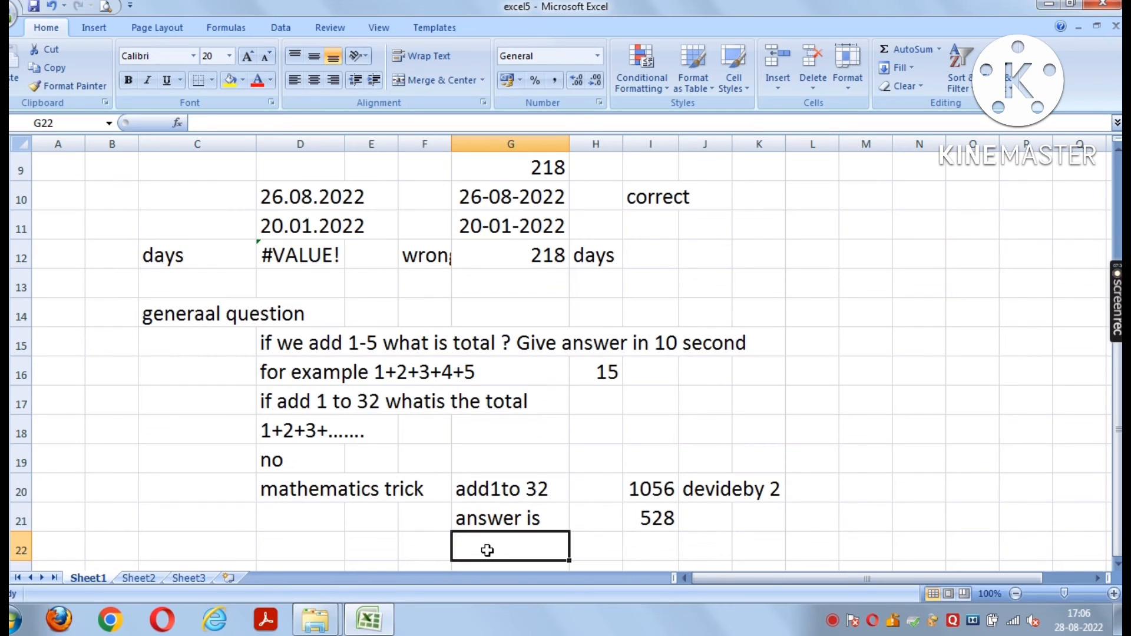
pyautogui.write('add t')
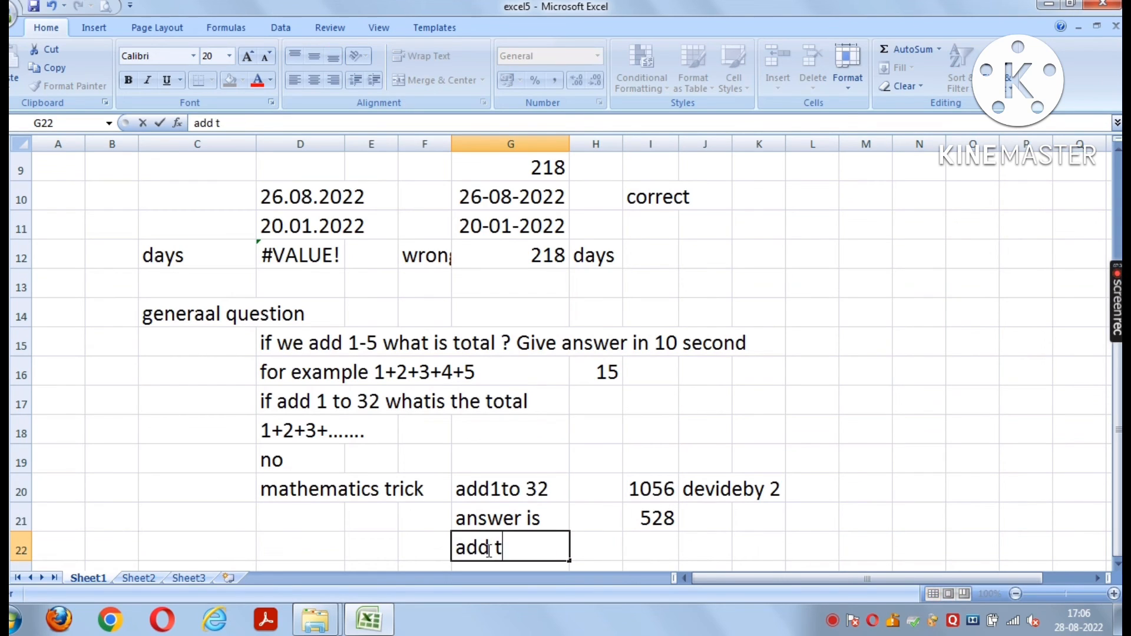
pyautogui.press('BackSpace')
pyautogui.write('1to 5')
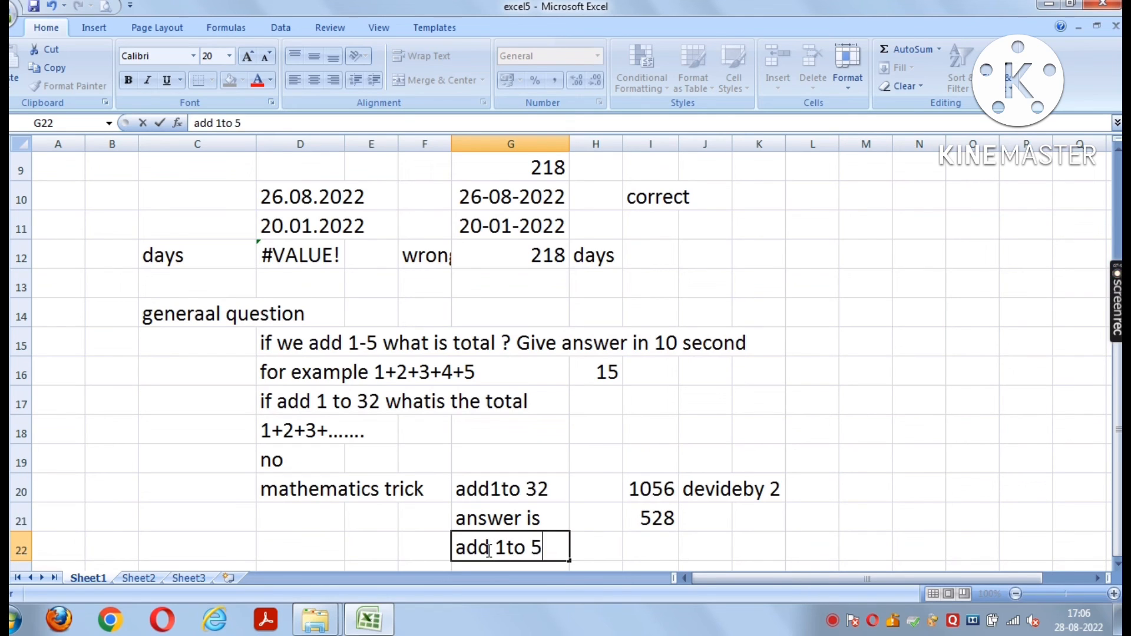
# - Enter the formula +5*6 in cell I22, on the "add 1to 5" row
pyautogui.click(655, 549)
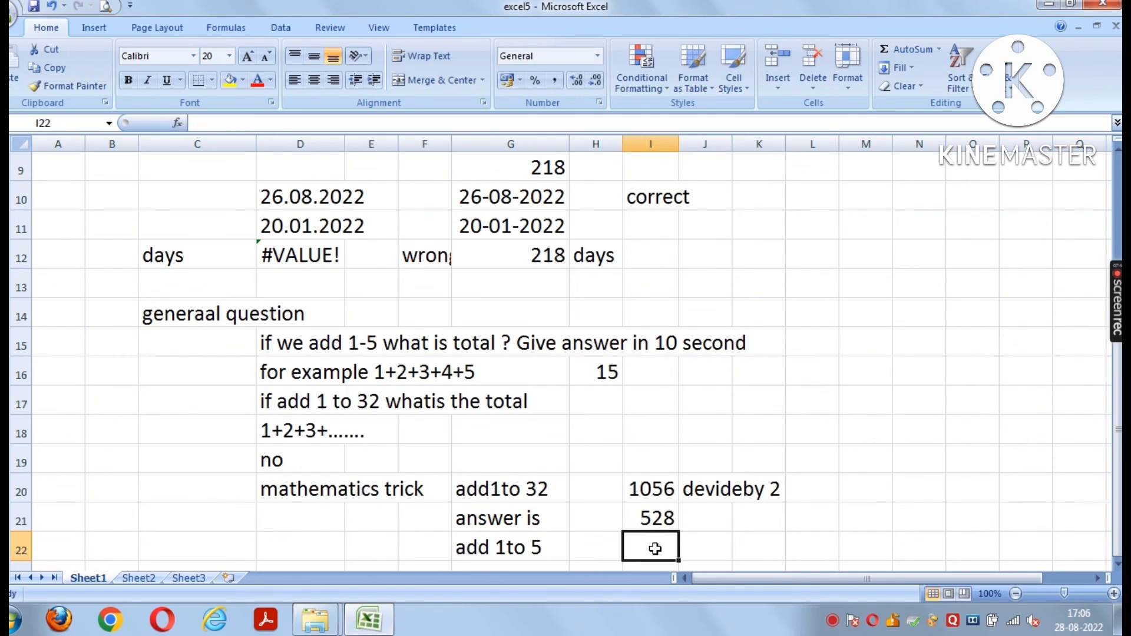
pyautogui.write('+5')
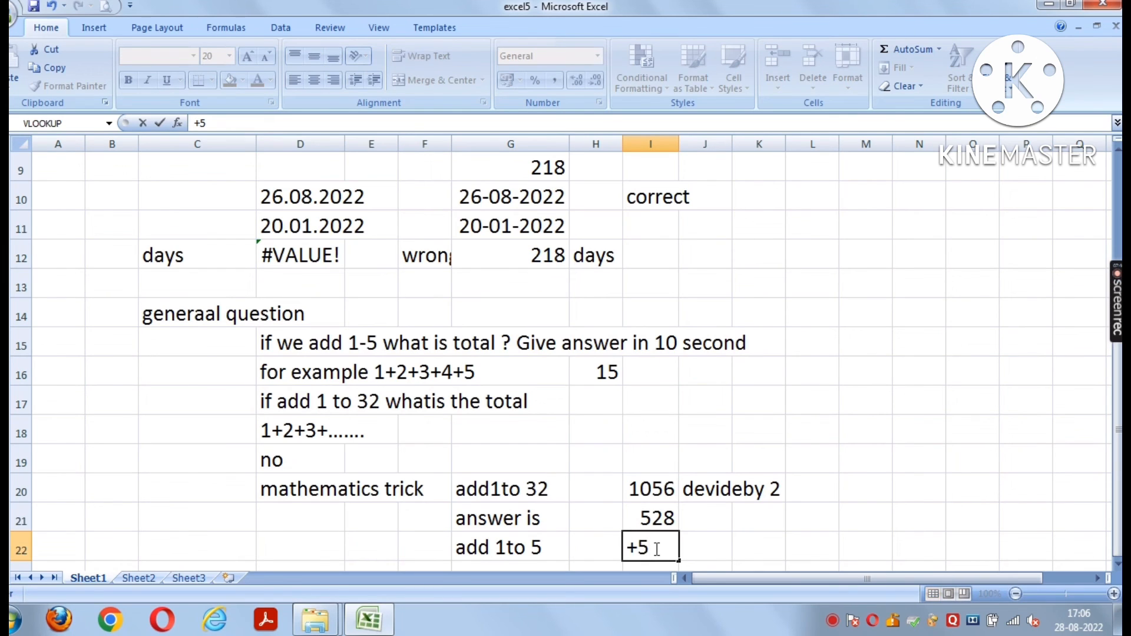
pyautogui.write('*6')
pyautogui.press('Return')
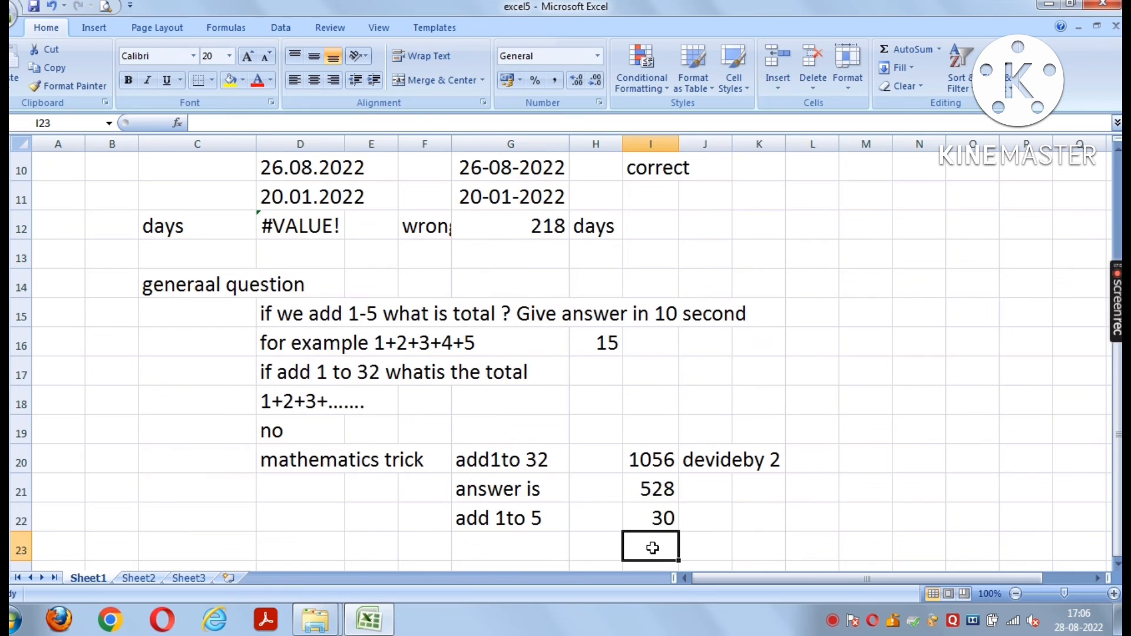
# - Write the note "devideby 2" in cell J22, beside the product of 5 and 6
pyautogui.click(698, 518)
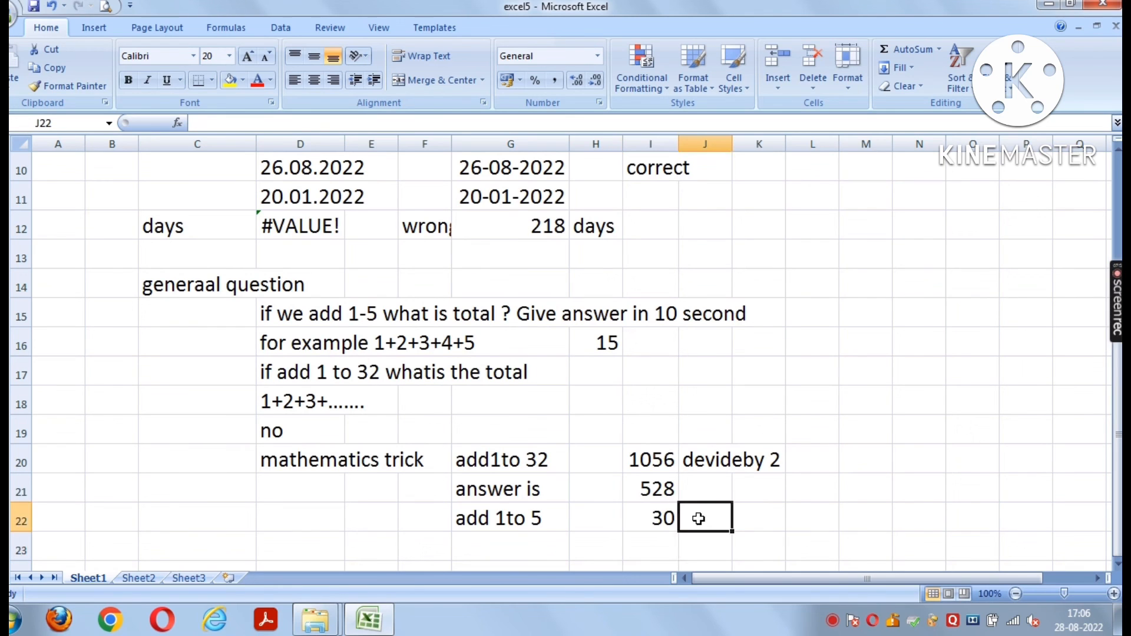
pyautogui.write('devideby 2')
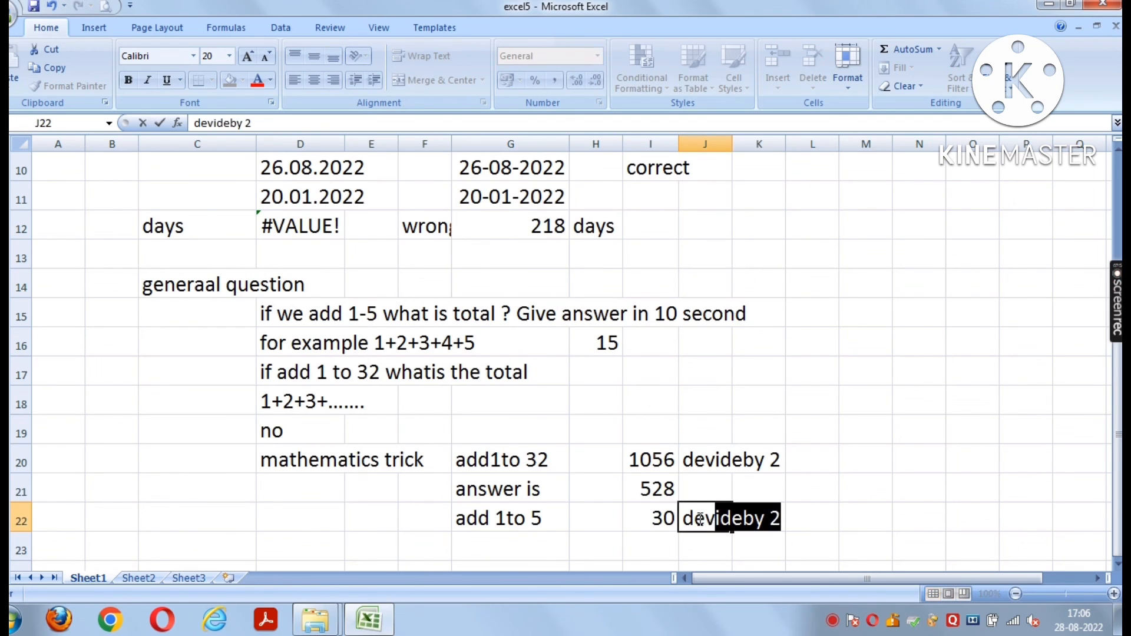
pyautogui.press('Return')
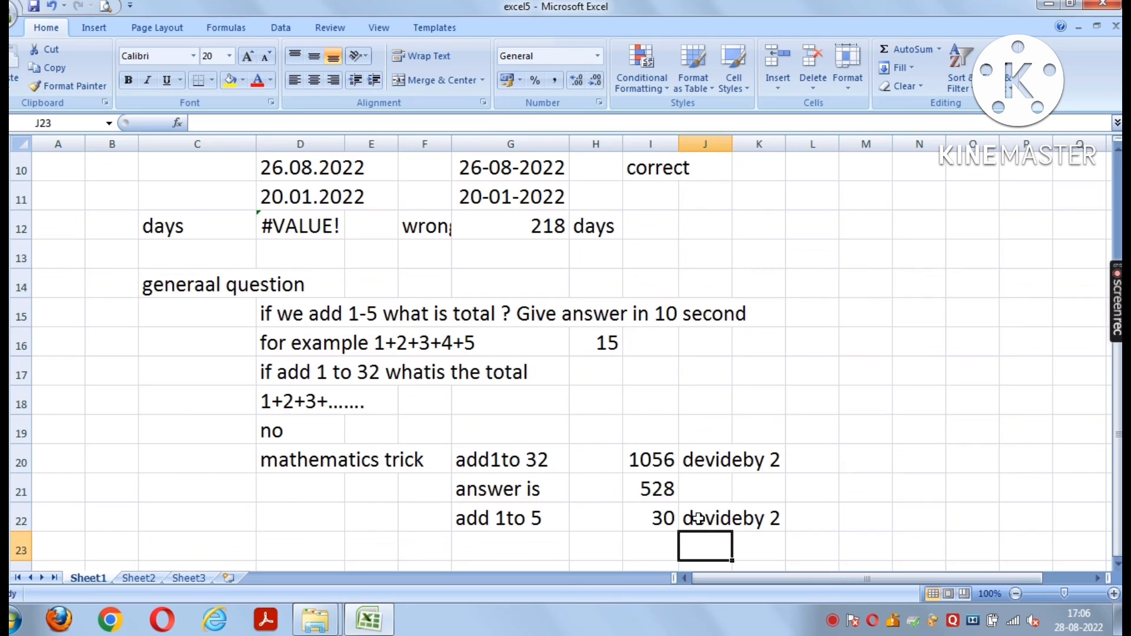
# - Enter the formula +I22/2 in cell I23 and compare its result with the example total in H16
pyautogui.click(647, 548)
pyautogui.write('+')
pyautogui.click(654, 518)
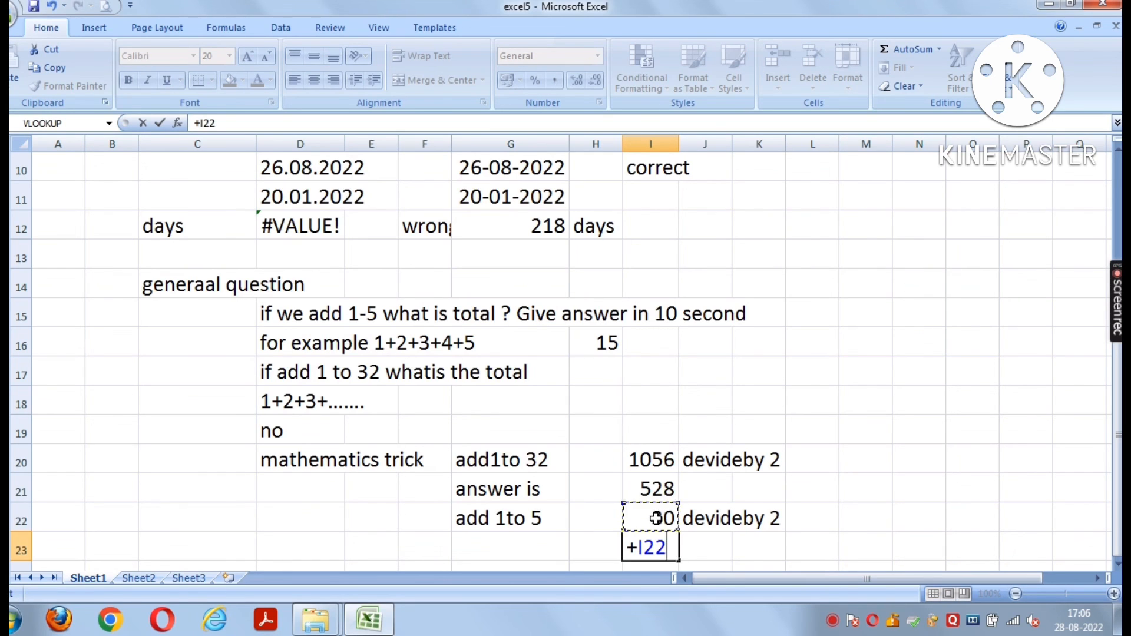
pyautogui.write('/2')
pyautogui.press('Return')
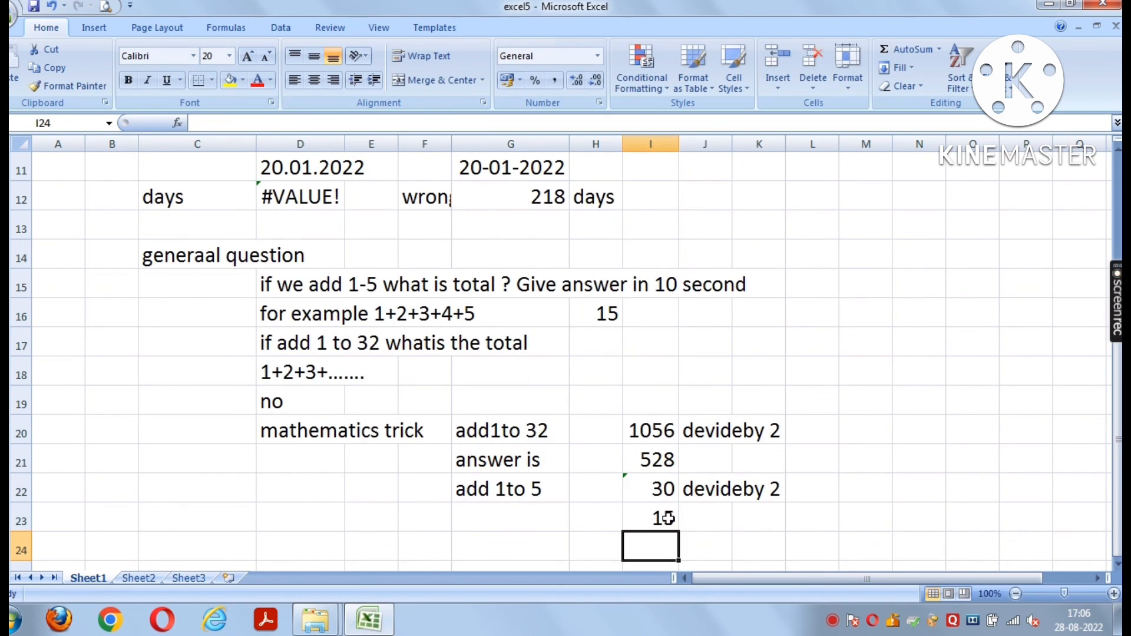
pyautogui.click(661, 517)
pyautogui.click(600, 309)
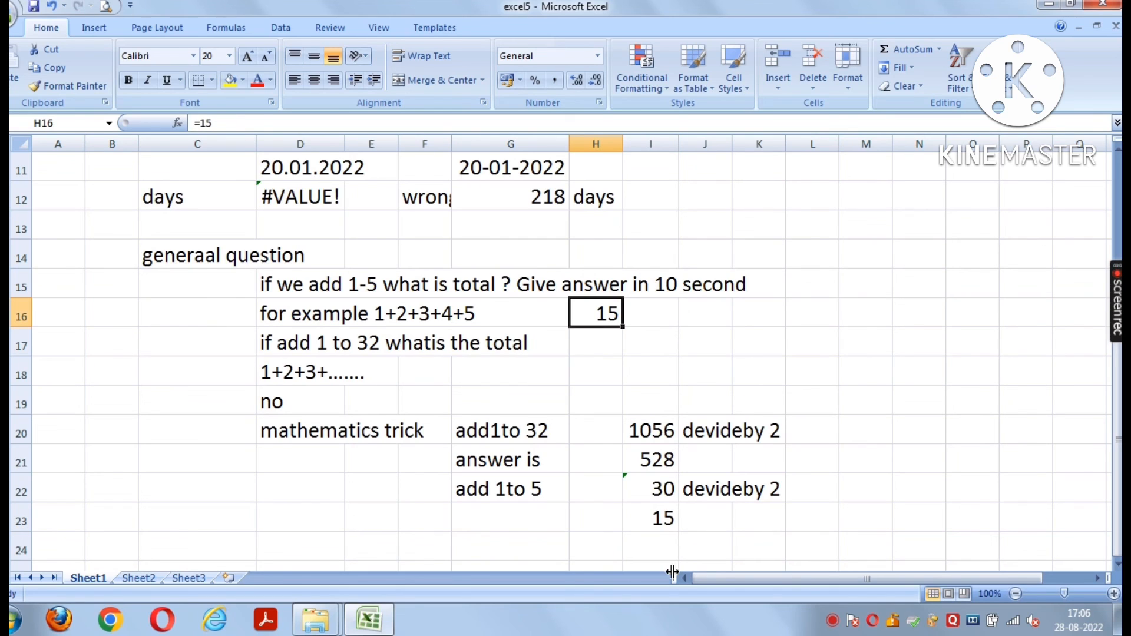
pyautogui.click(652, 506)
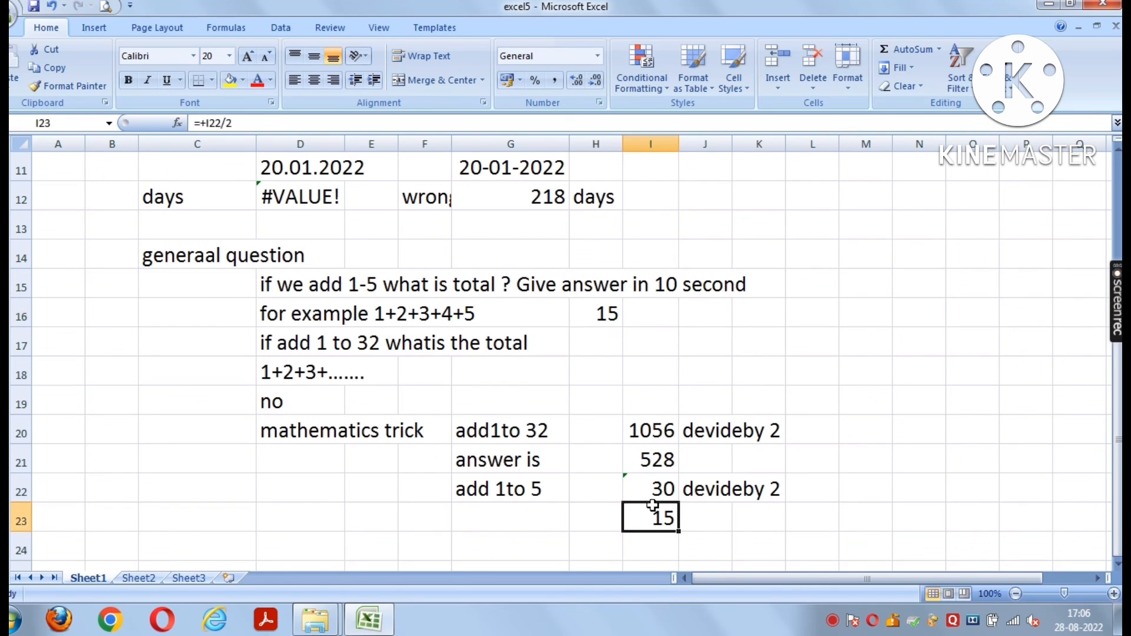
# - Write the closing line "hope you like this trick" in cell G24
pyautogui.click(379, 513)
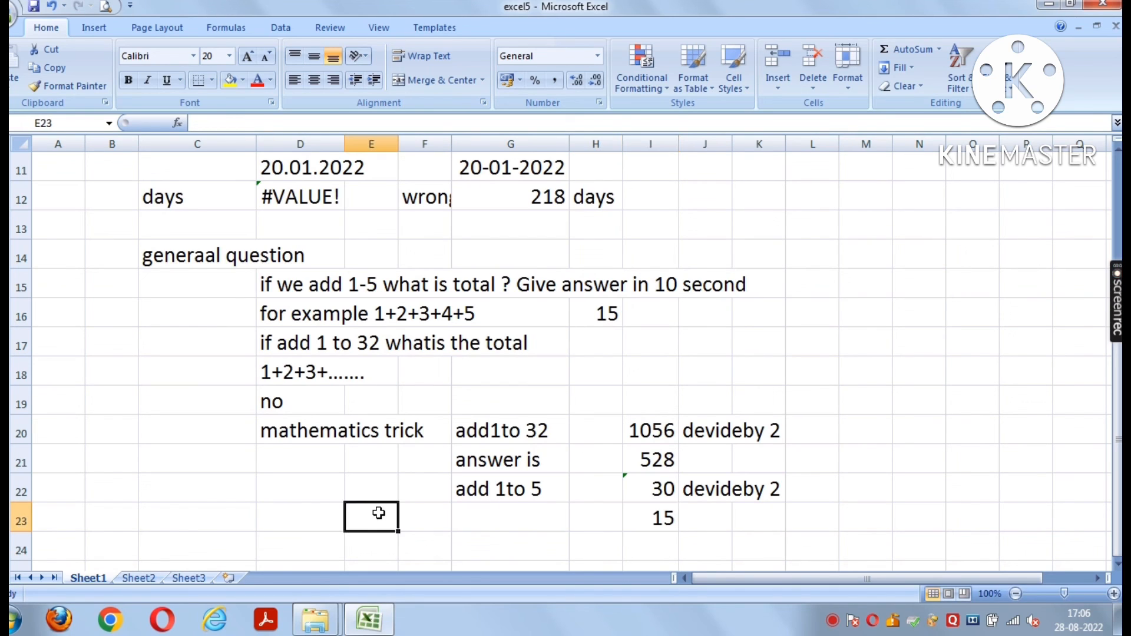
pyautogui.click(469, 548)
pyautogui.write('hop')
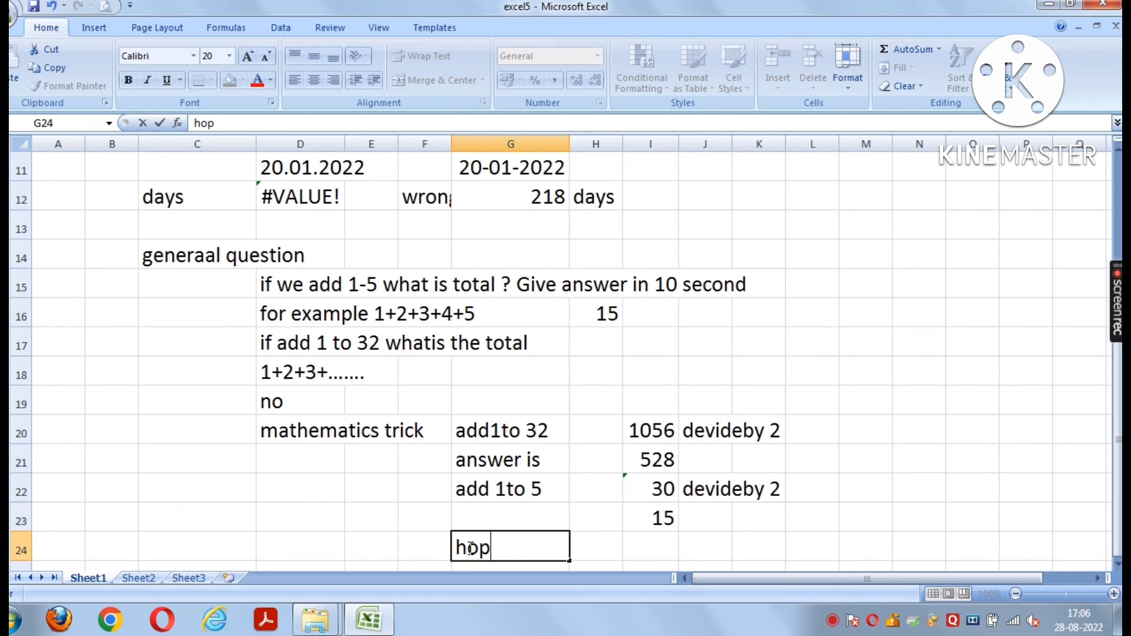
pyautogui.write('e uyou')
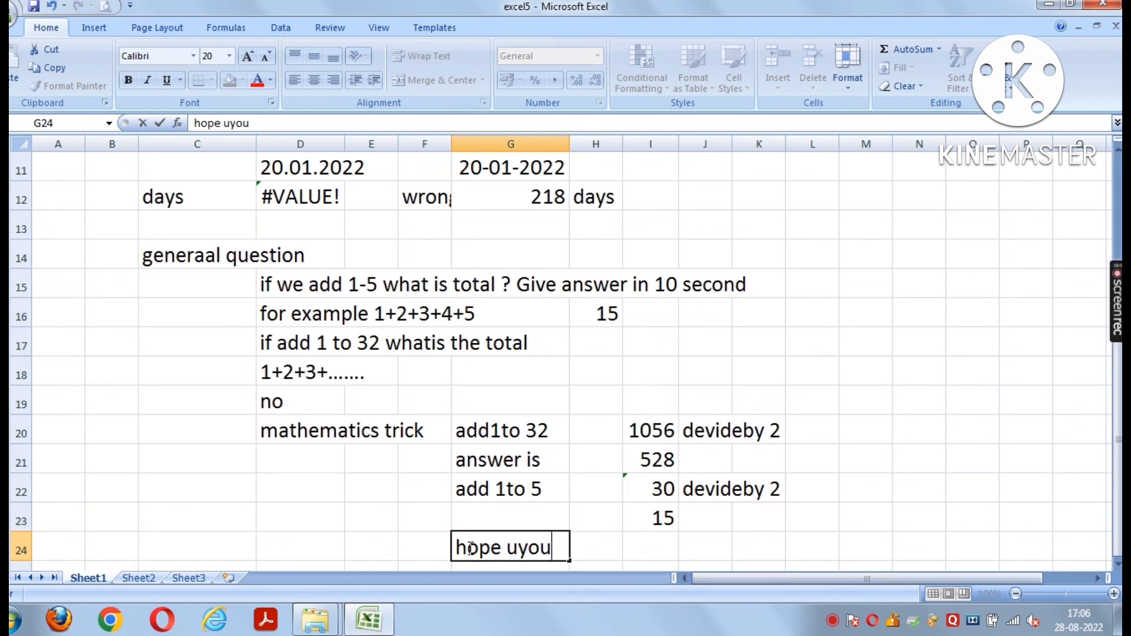
pyautogui.press('BackSpace')
pyautogui.press('BackSpace')
pyautogui.press('BackSpace')
pyautogui.press('BackSpace')
pyautogui.write('you like')
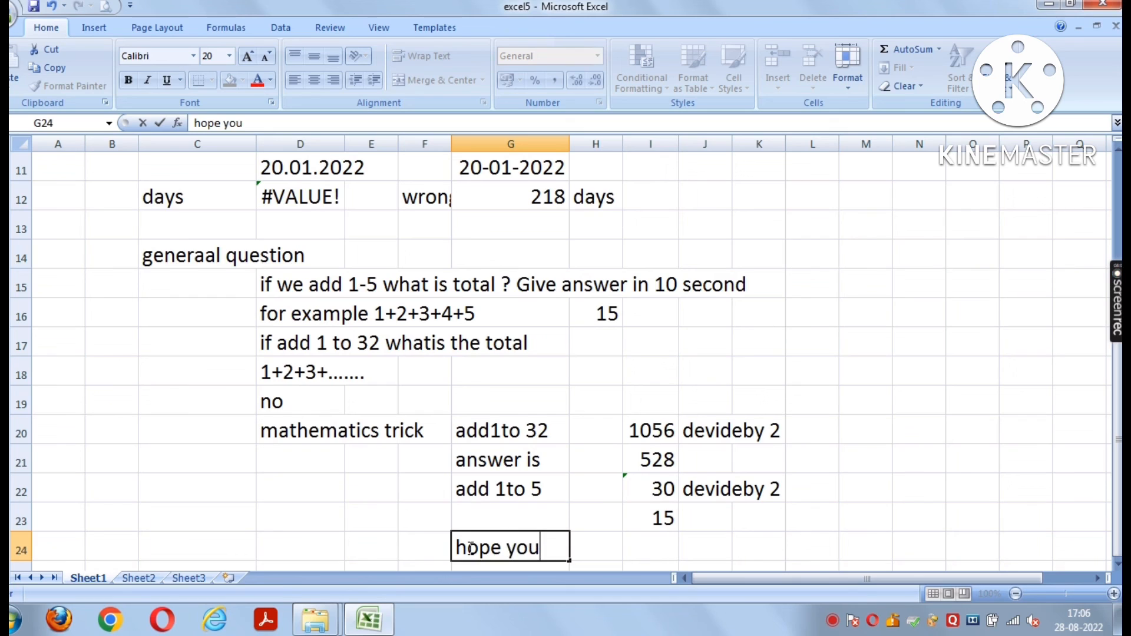
pyautogui.write(' this rick')
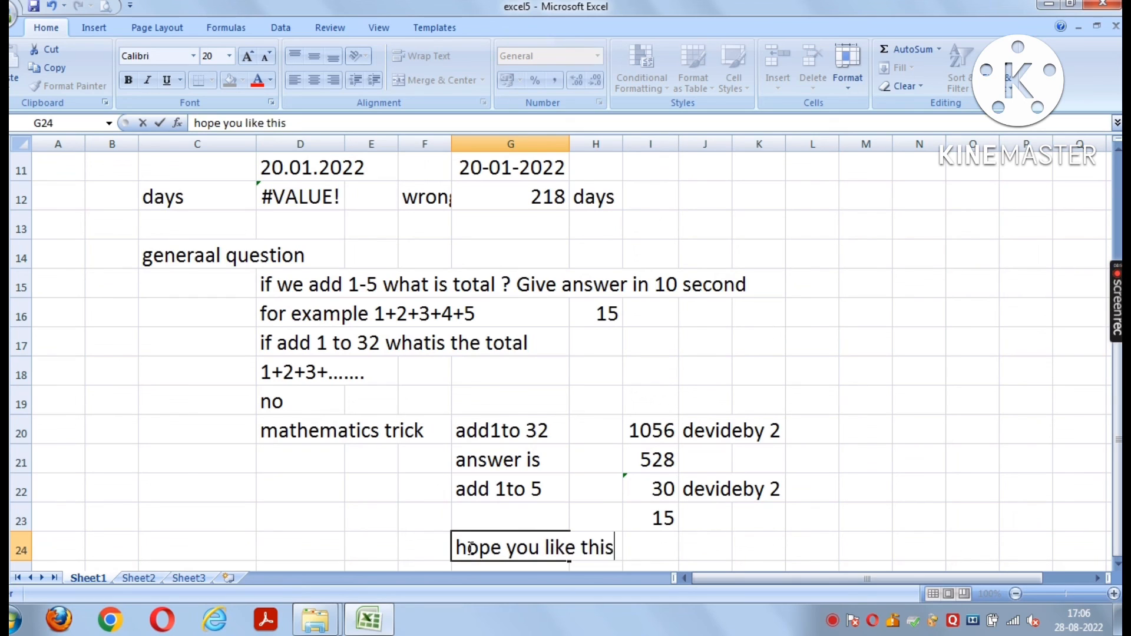
pyautogui.press('BackSpace')
pyautogui.press('BackSpace')
pyautogui.press('BackSpace')
pyautogui.write('r')
pyautogui.press('BackSpace')
pyautogui.press('BackSpace')
pyautogui.write('trick')
pyautogui.press('Return')
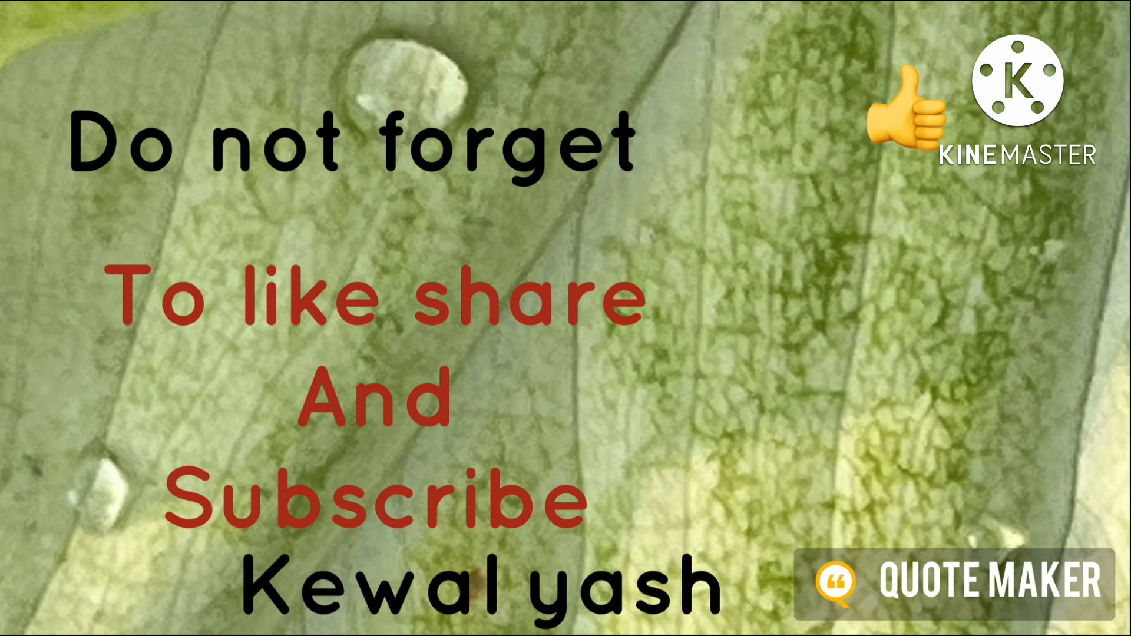